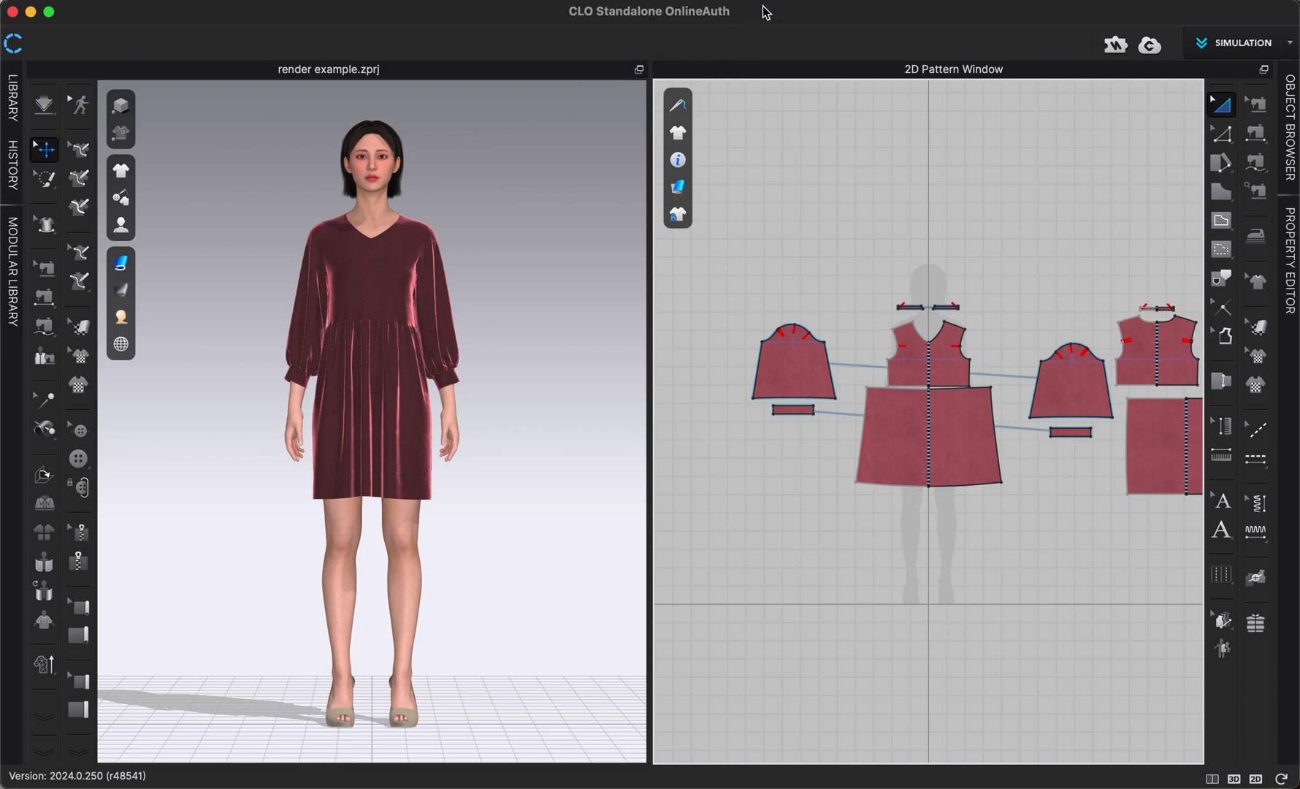
- Open the Render window, show the render light properties, and start the interactive render
{"action": "left_click", "coordinate": [802, 1]}
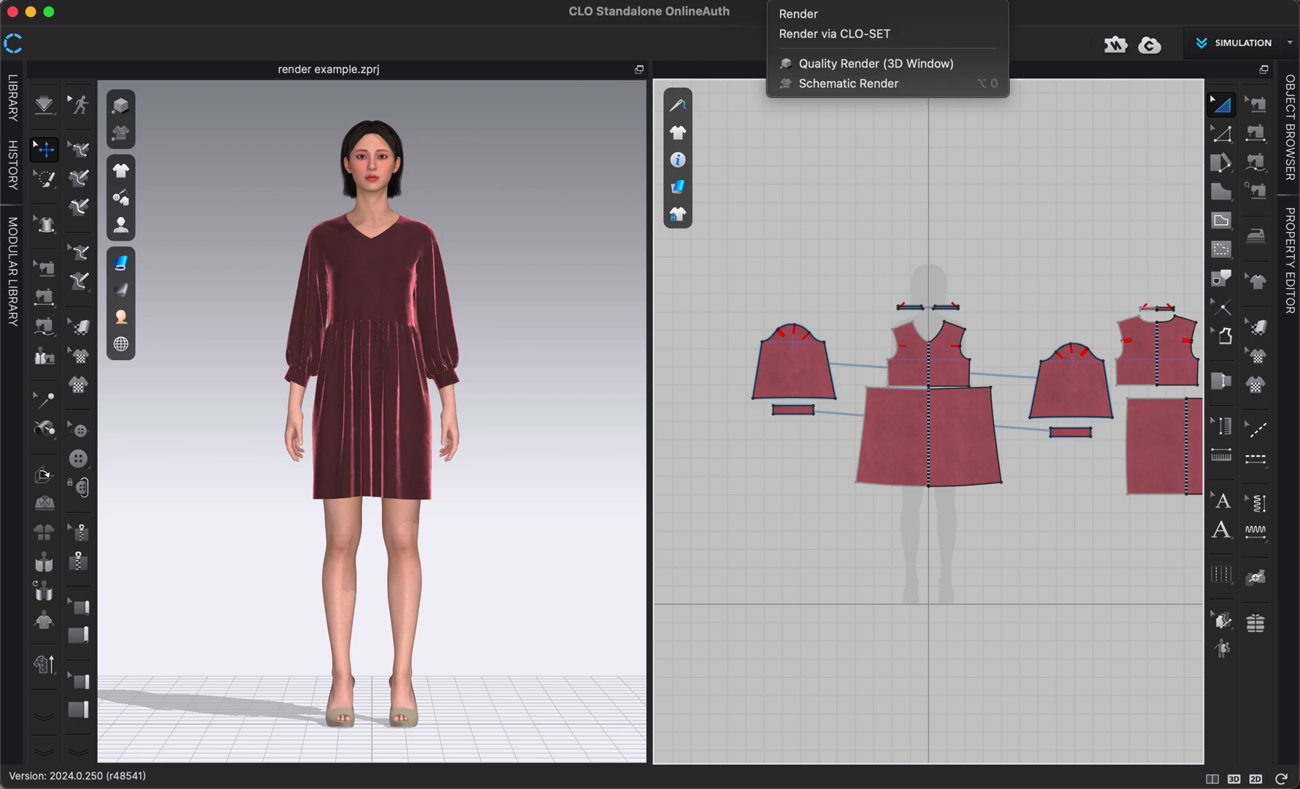
{"action": "left_click", "coordinate": [795, 14]}
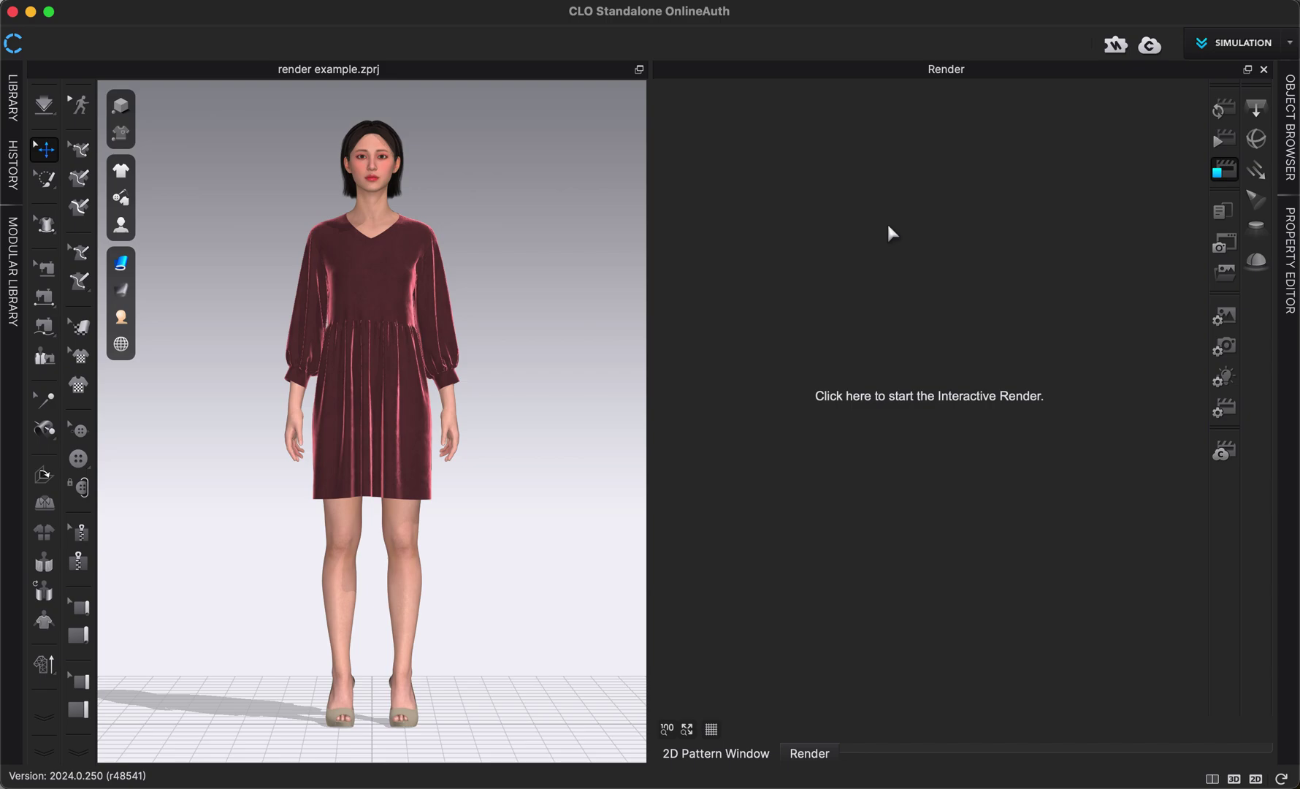
{"action": "left_click", "coordinate": [1291, 256]}
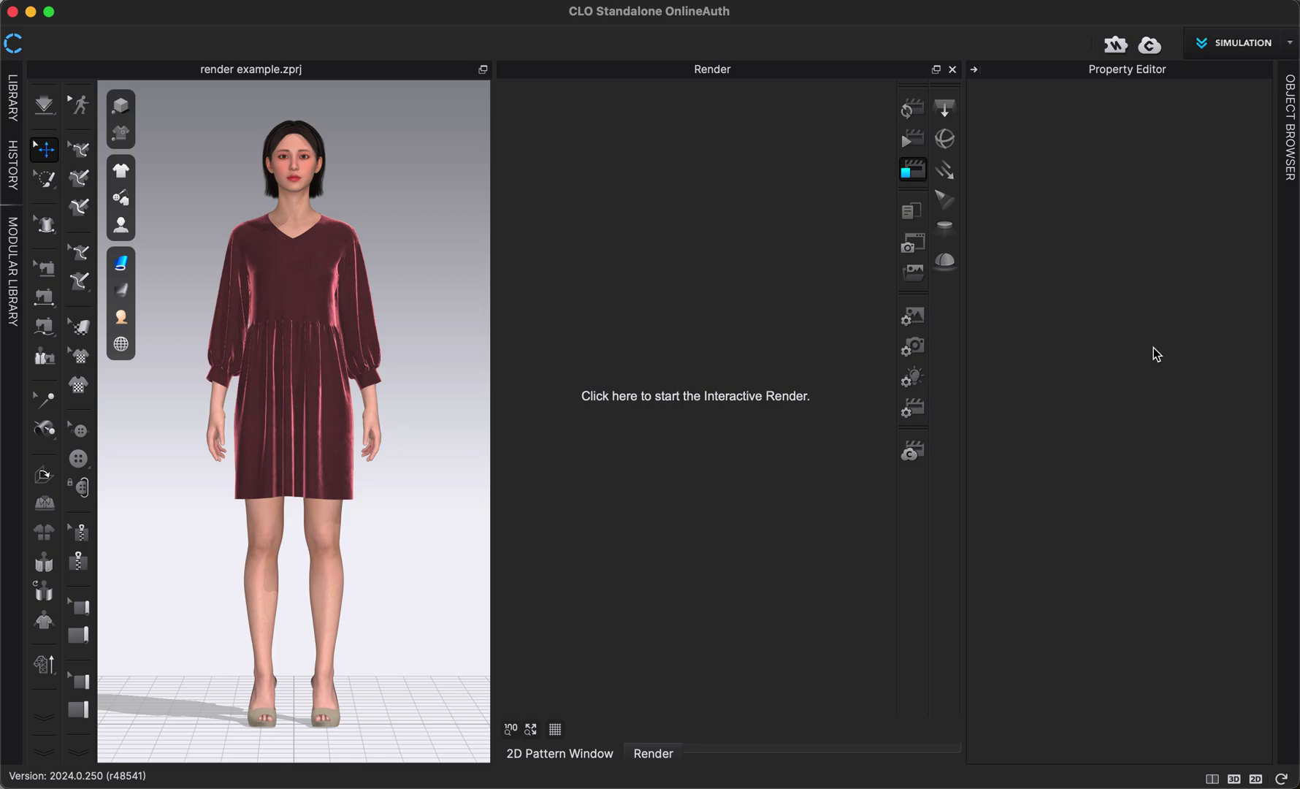
{"action": "left_click", "coordinate": [907, 380]}
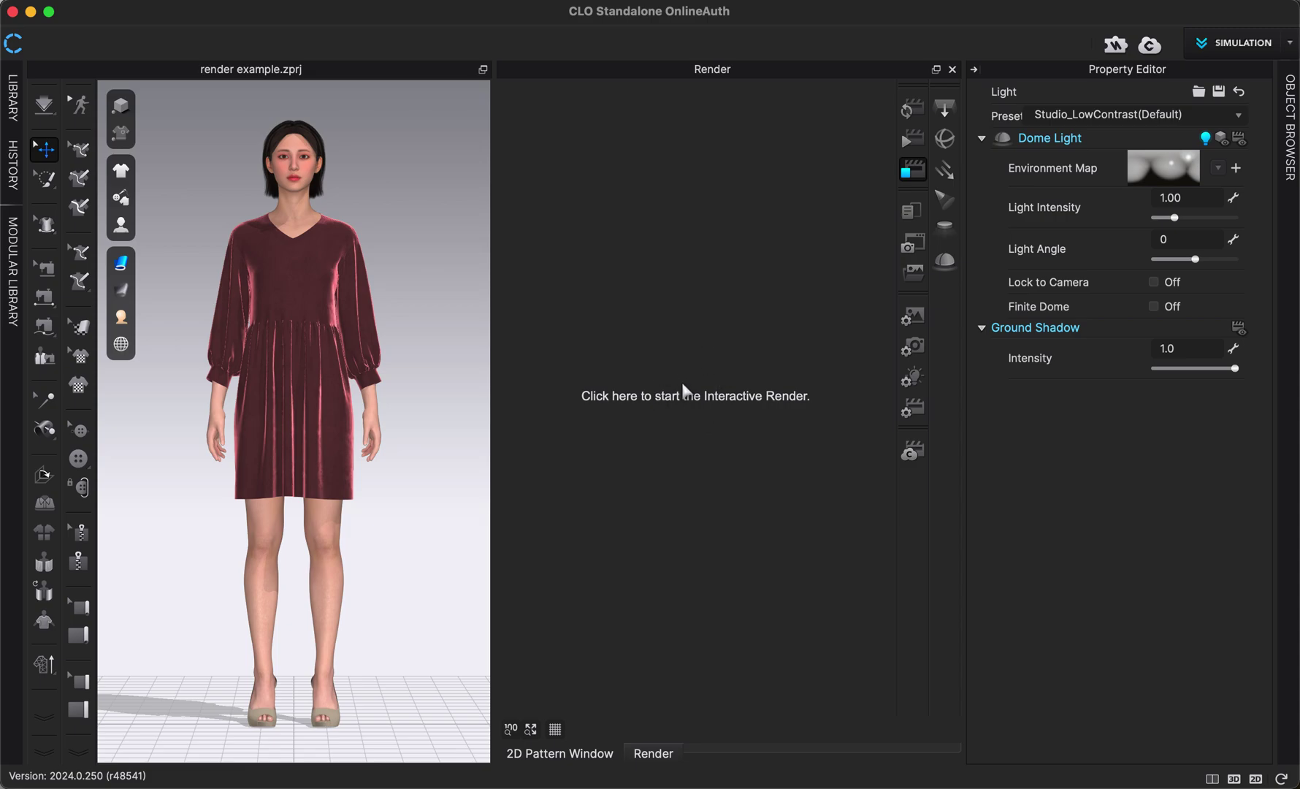
{"action": "left_click", "coordinate": [709, 389]}
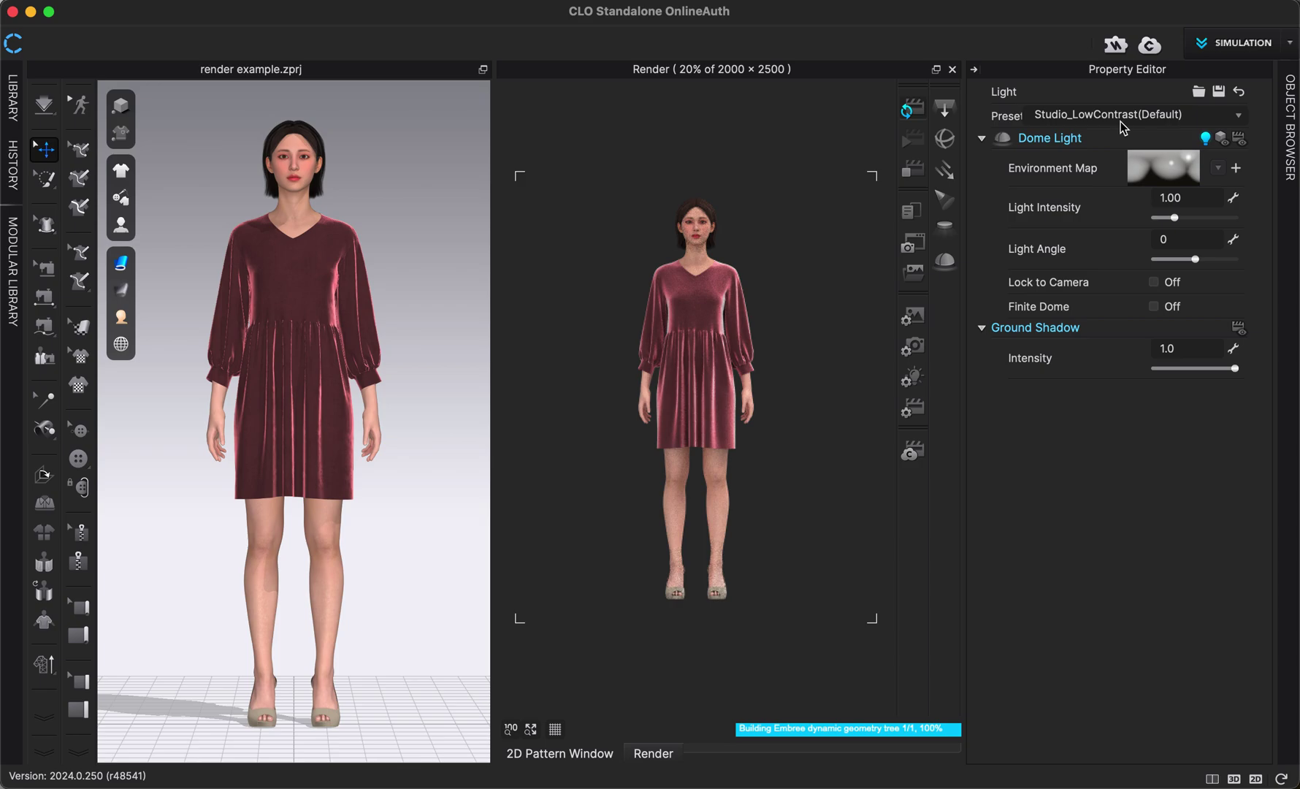
- Try the Studio_Vivid and Multiwoodhouse light presets before switching the preset to Light_4
{"action": "left_click", "coordinate": [1240, 117]}
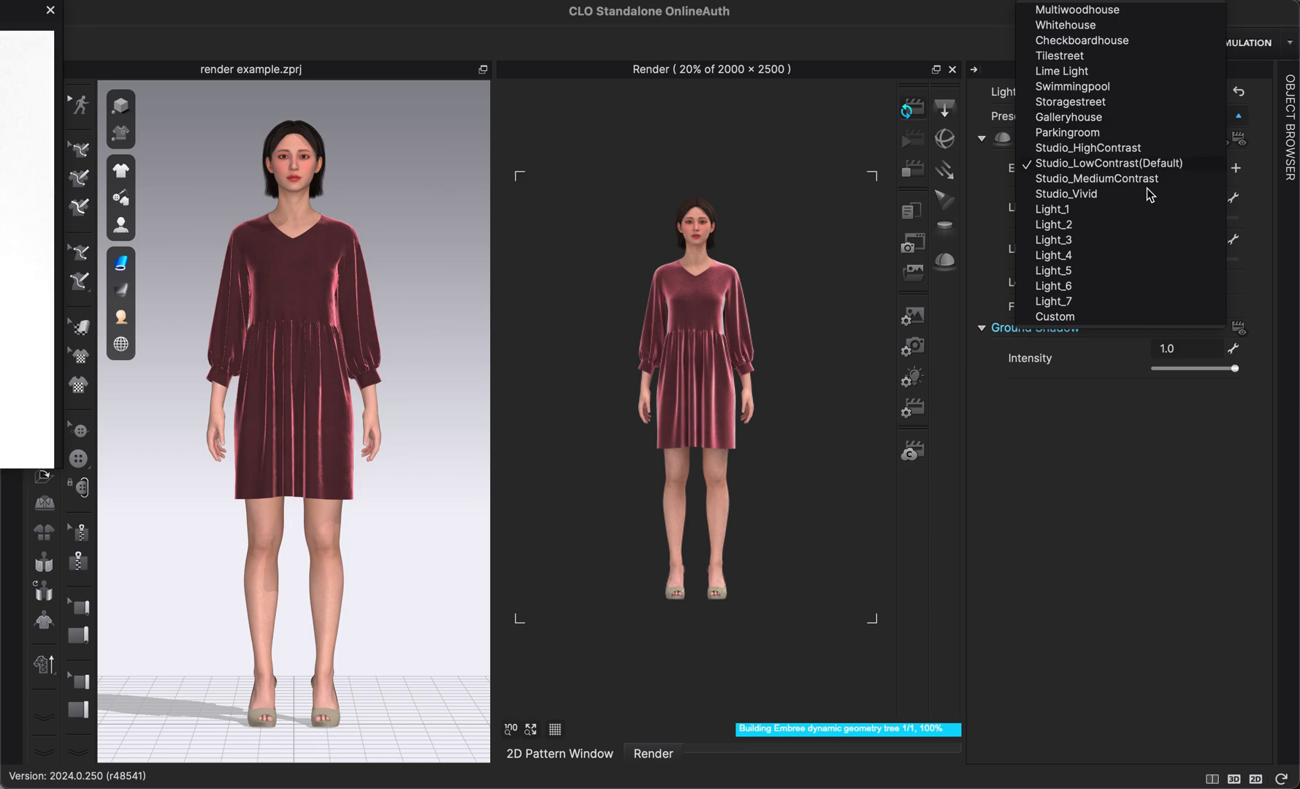
{"action": "left_click", "coordinate": [1101, 197]}
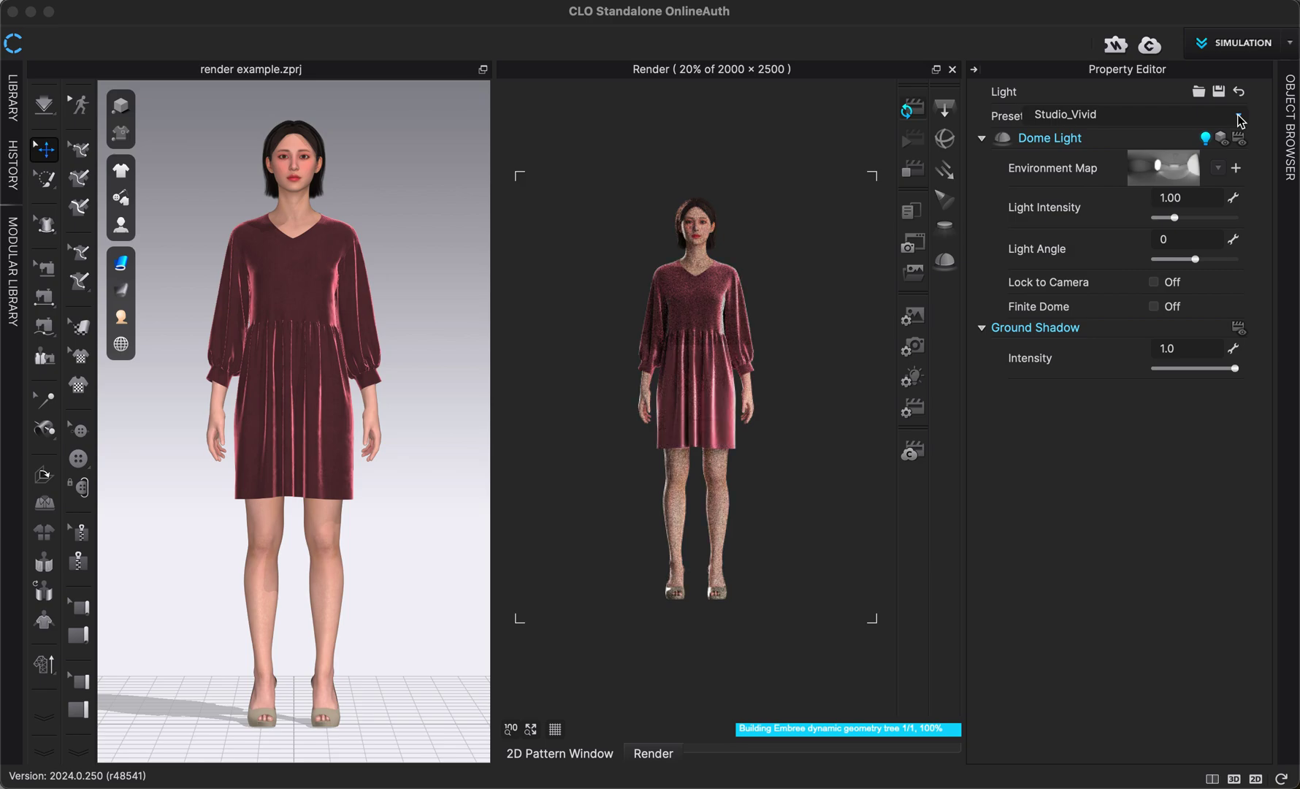
{"action": "left_click", "coordinate": [1240, 120]}
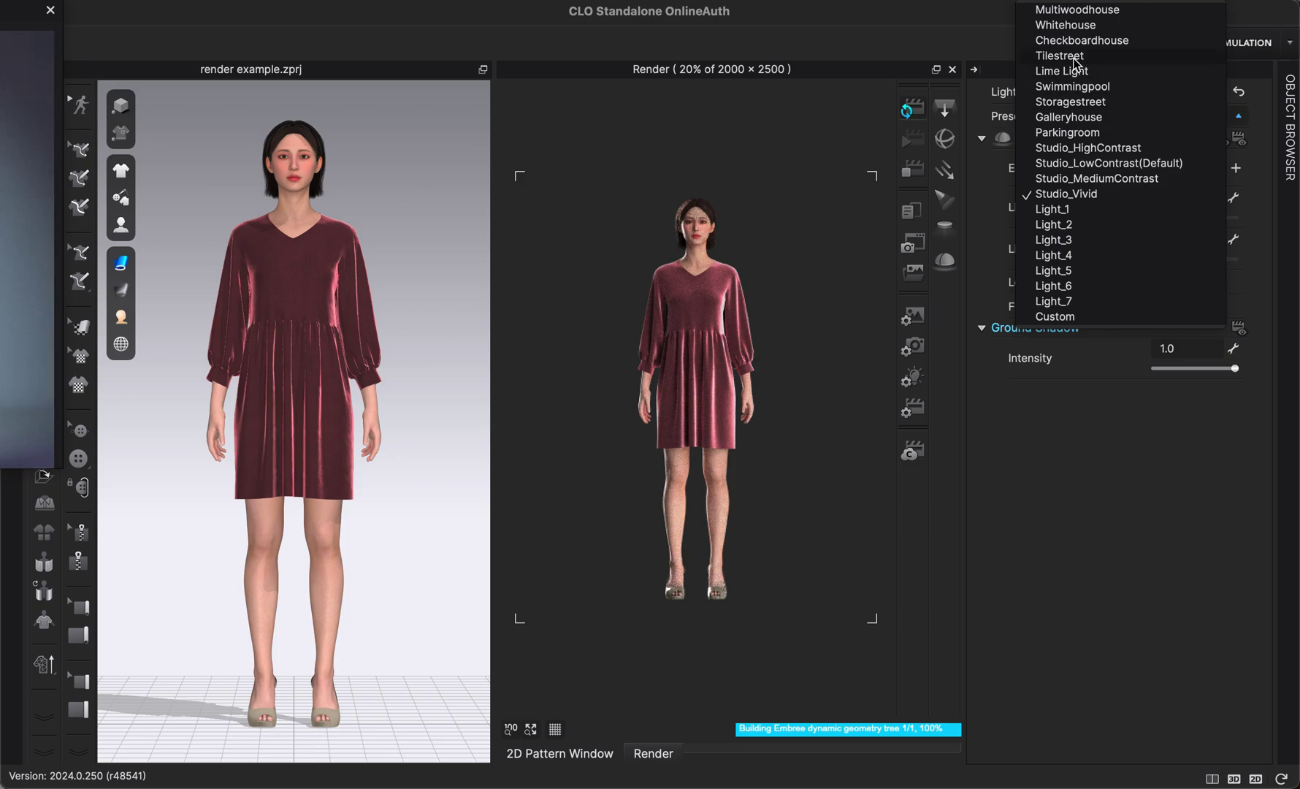
{"action": "left_click", "coordinate": [1074, 10]}
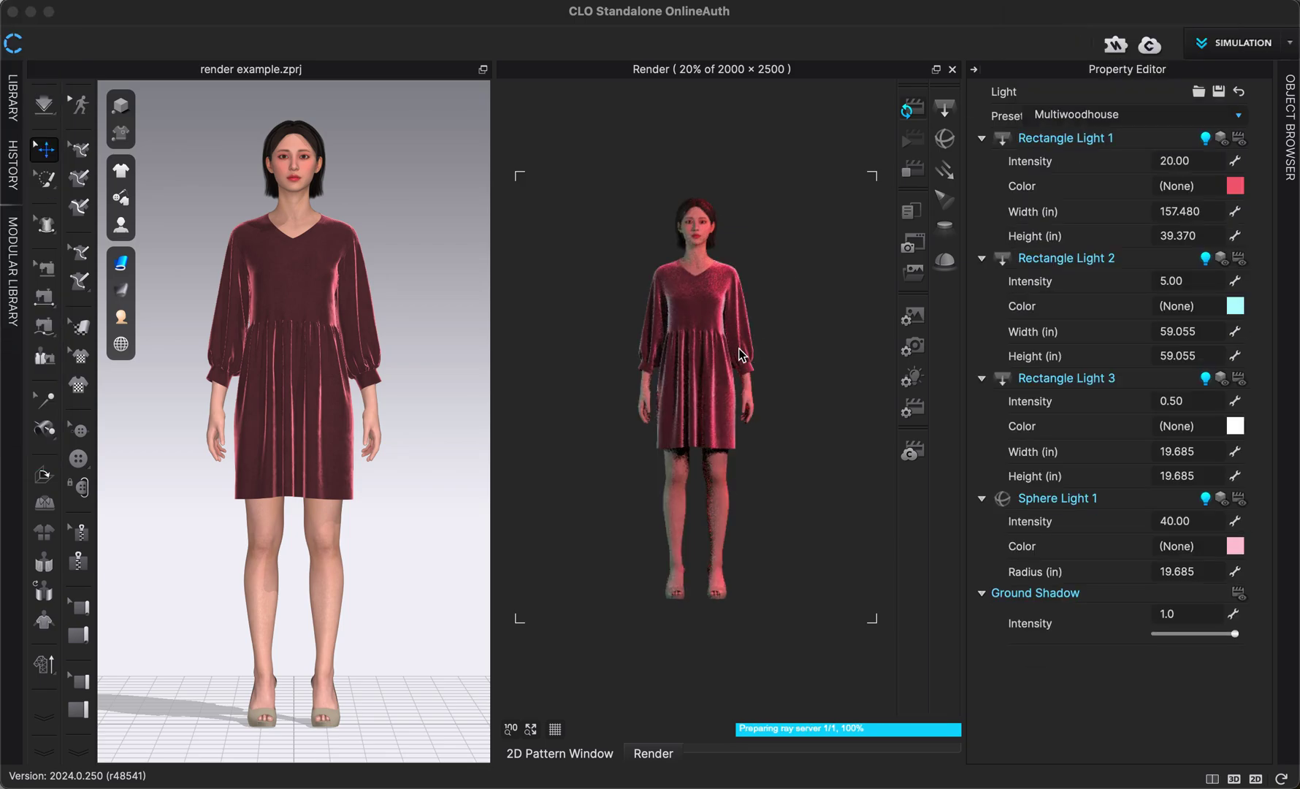
{"action": "left_click", "coordinate": [1238, 117]}
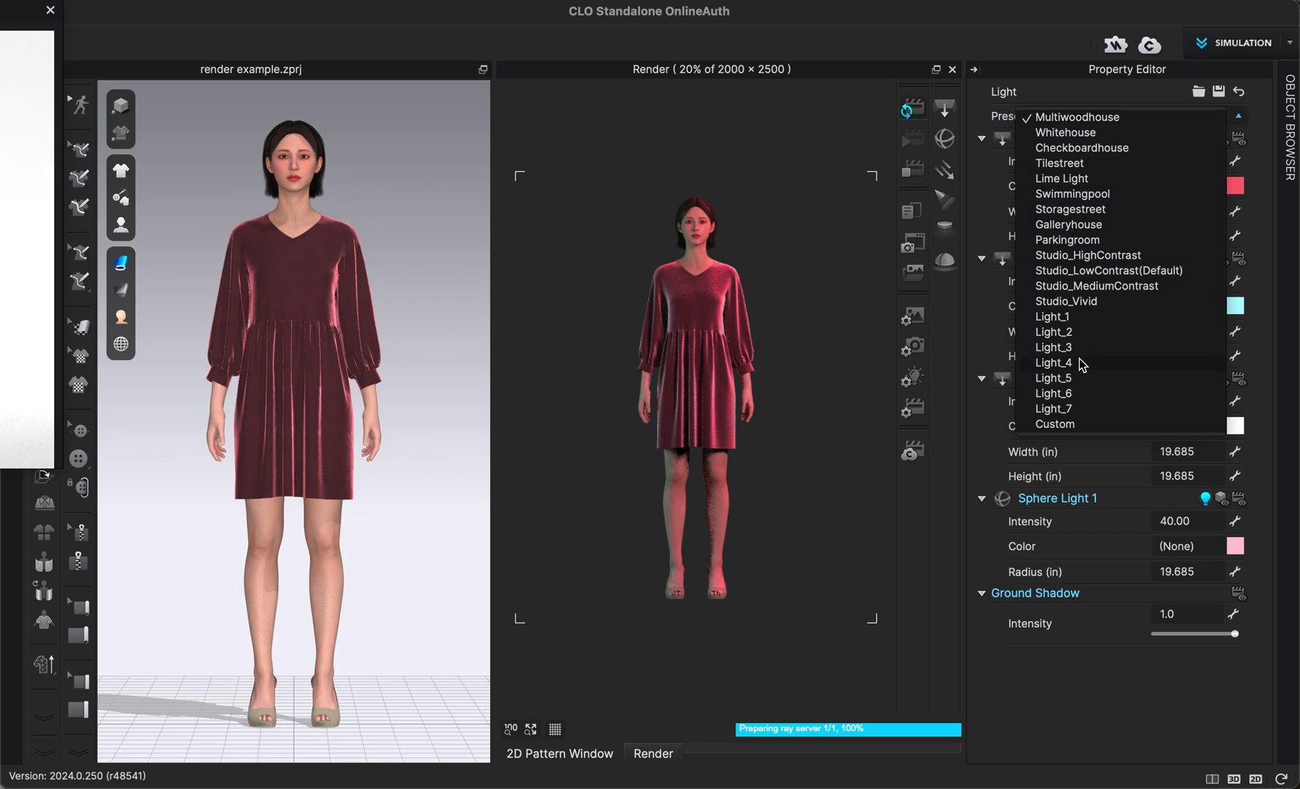
{"action": "left_click", "coordinate": [1053, 362]}
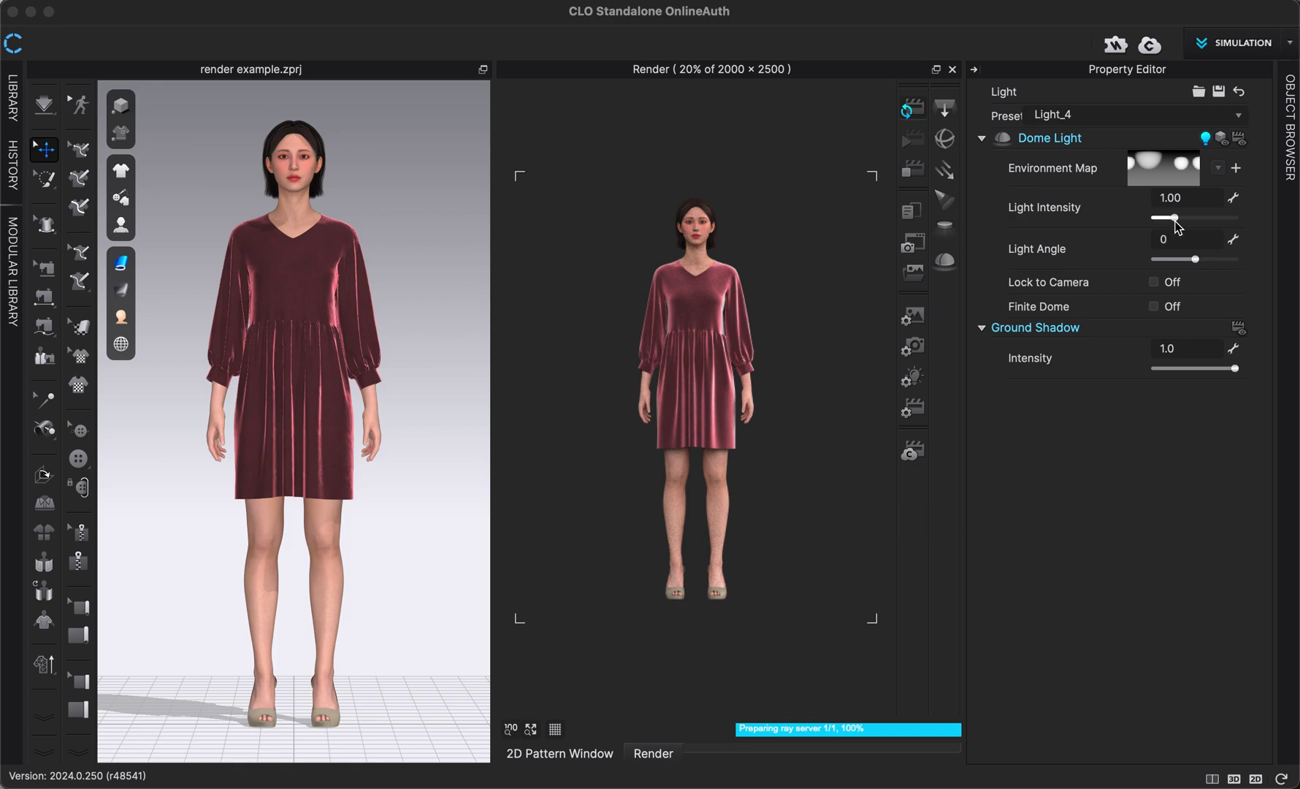
- Test the dome light at intensities of about 0.64 and 1.84, and reset the intensity to 1
{"action": "left_click_drag", "start_coordinate": [1175, 220], "coordinate": [1169, 219]}
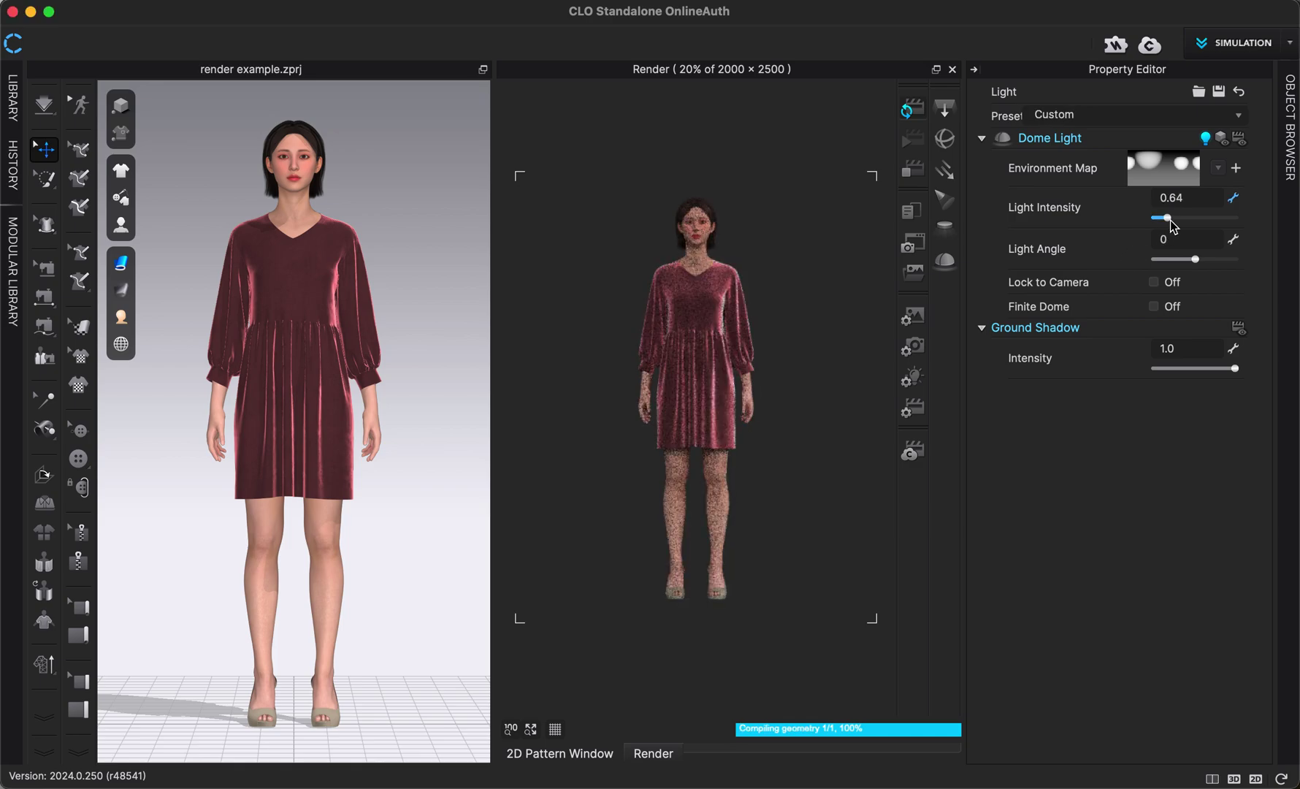
{"action": "left_click", "coordinate": [1194, 219]}
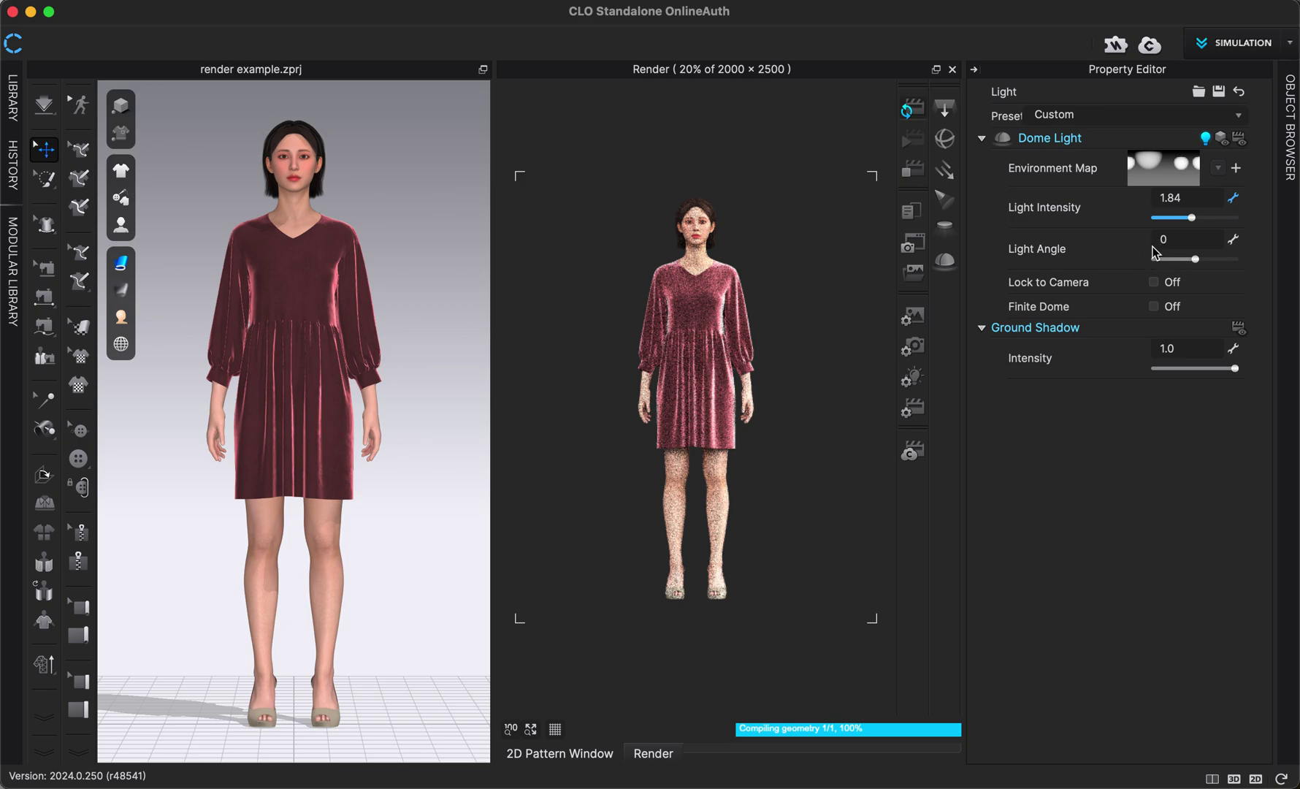
{"action": "double_click", "coordinate": [1183, 200]}
{"action": "type", "text": "1"}
{"action": "key", "text": "Return"}
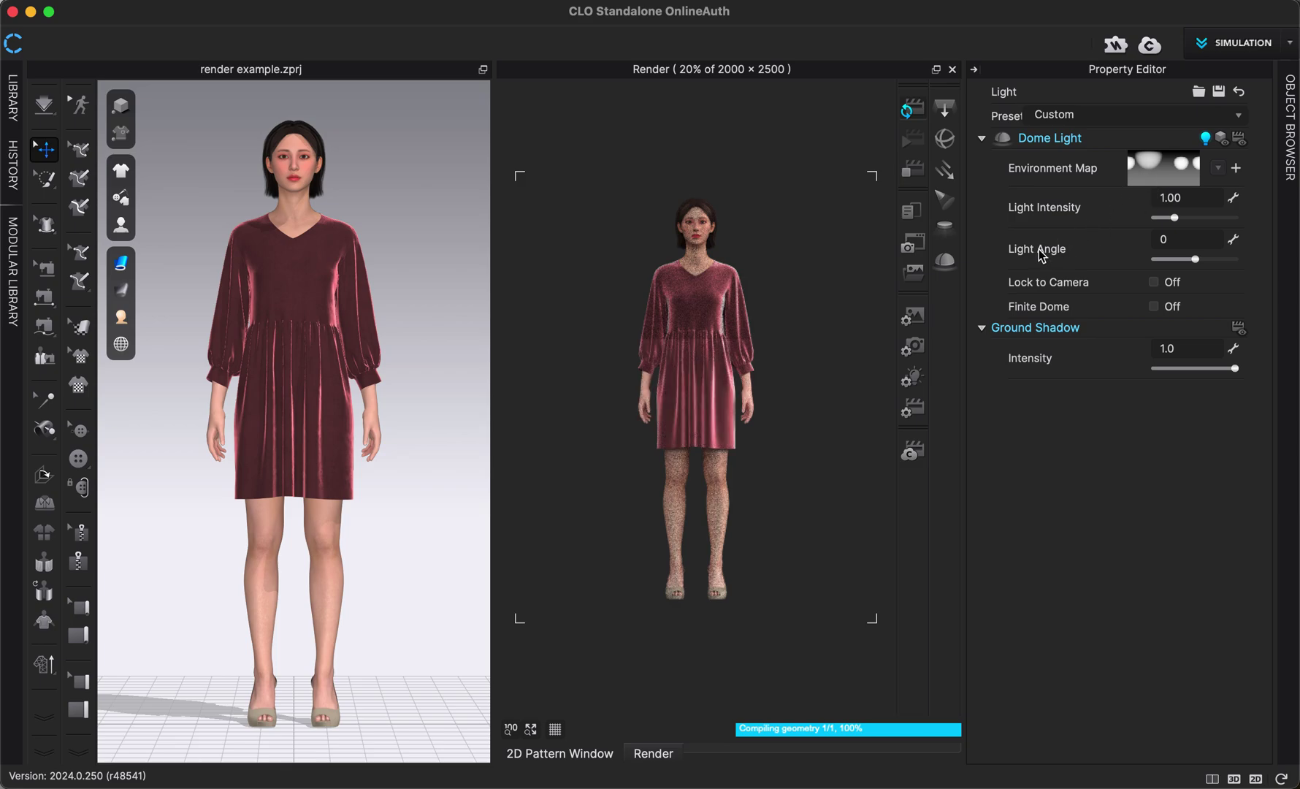
- Set the dome light's angle to 90
{"action": "double_click", "coordinate": [1184, 241]}
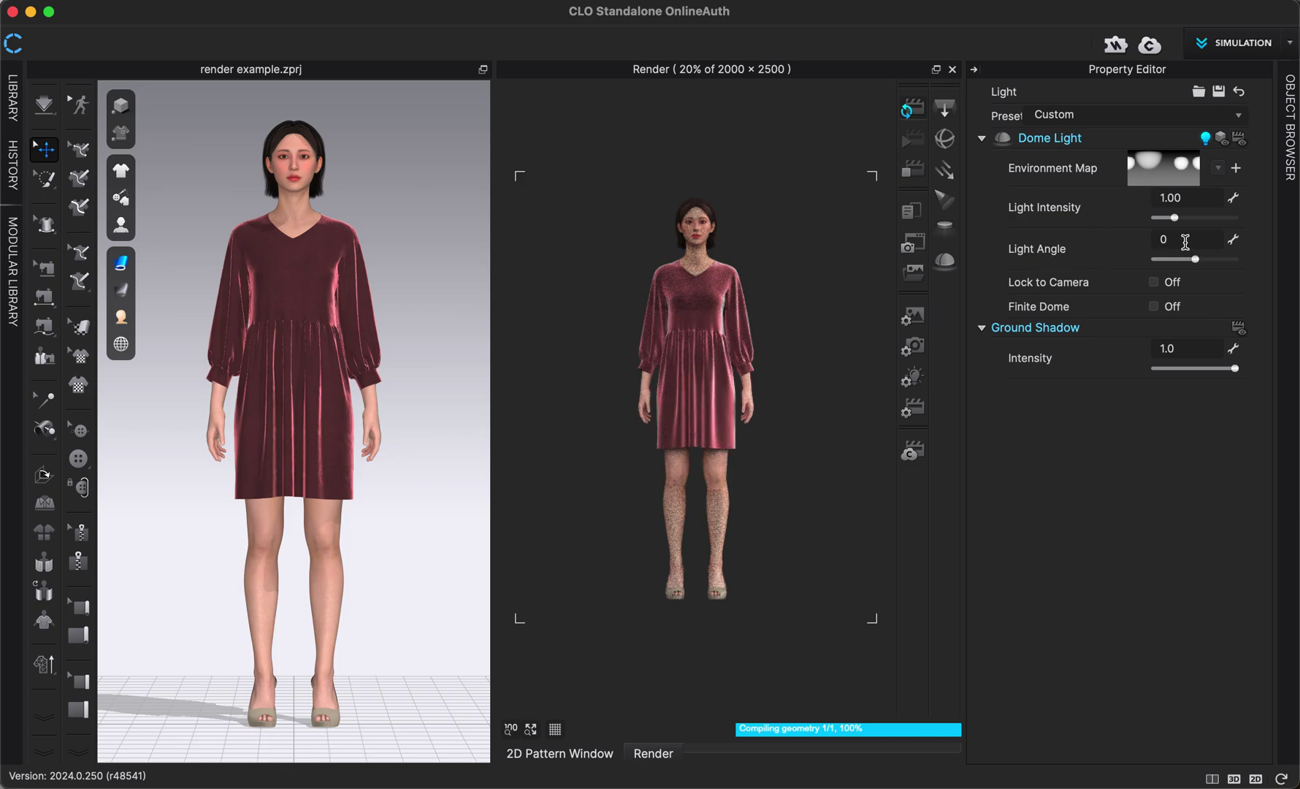
{"action": "type", "text": "90"}
{"action": "key", "text": "Return"}
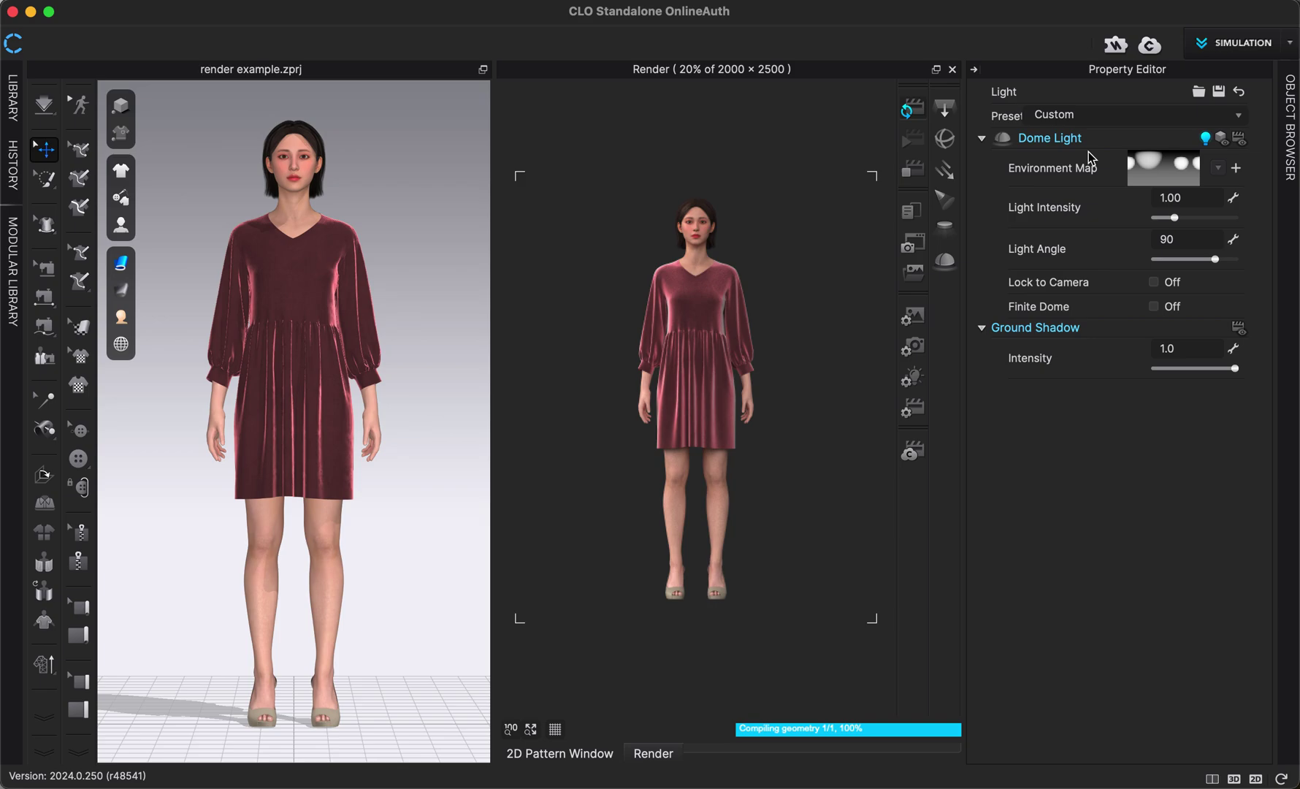
- Load brown_photostudio_01_8k.hdr from the Downloads folder as the dome light's environment map
{"action": "left_click", "coordinate": [1235, 169]}
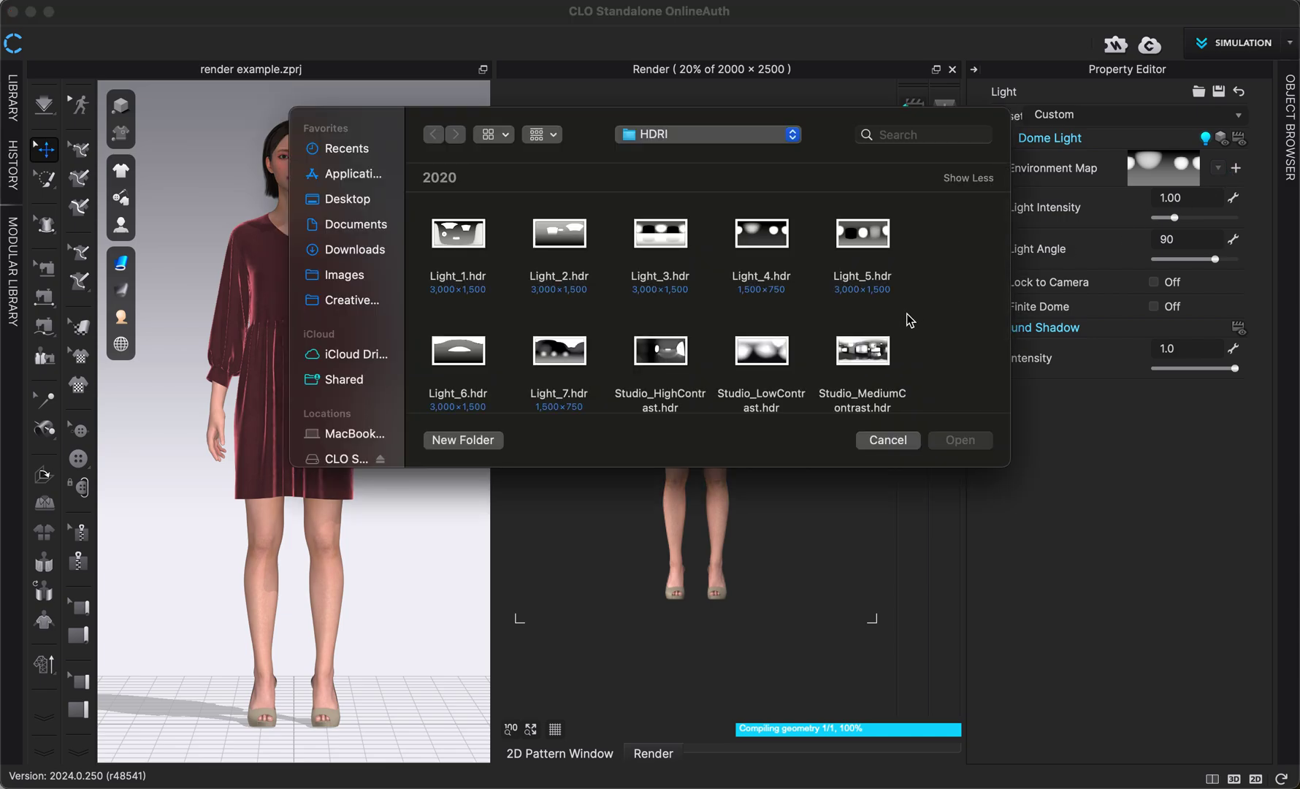
{"action": "scroll", "coordinate": [907, 314], "scroll_direction": "down", "scroll_amount": 3}
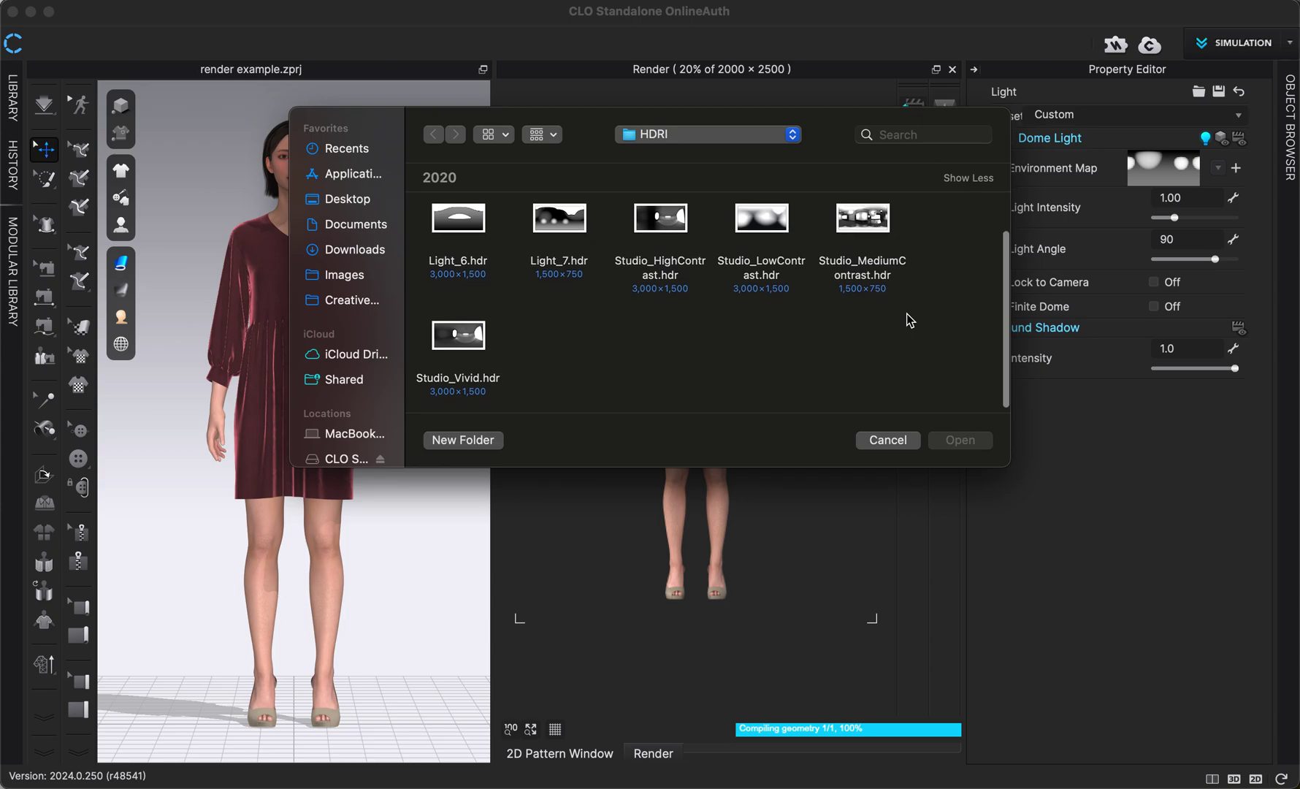
{"action": "scroll", "coordinate": [907, 314], "scroll_direction": "up", "scroll_amount": 3}
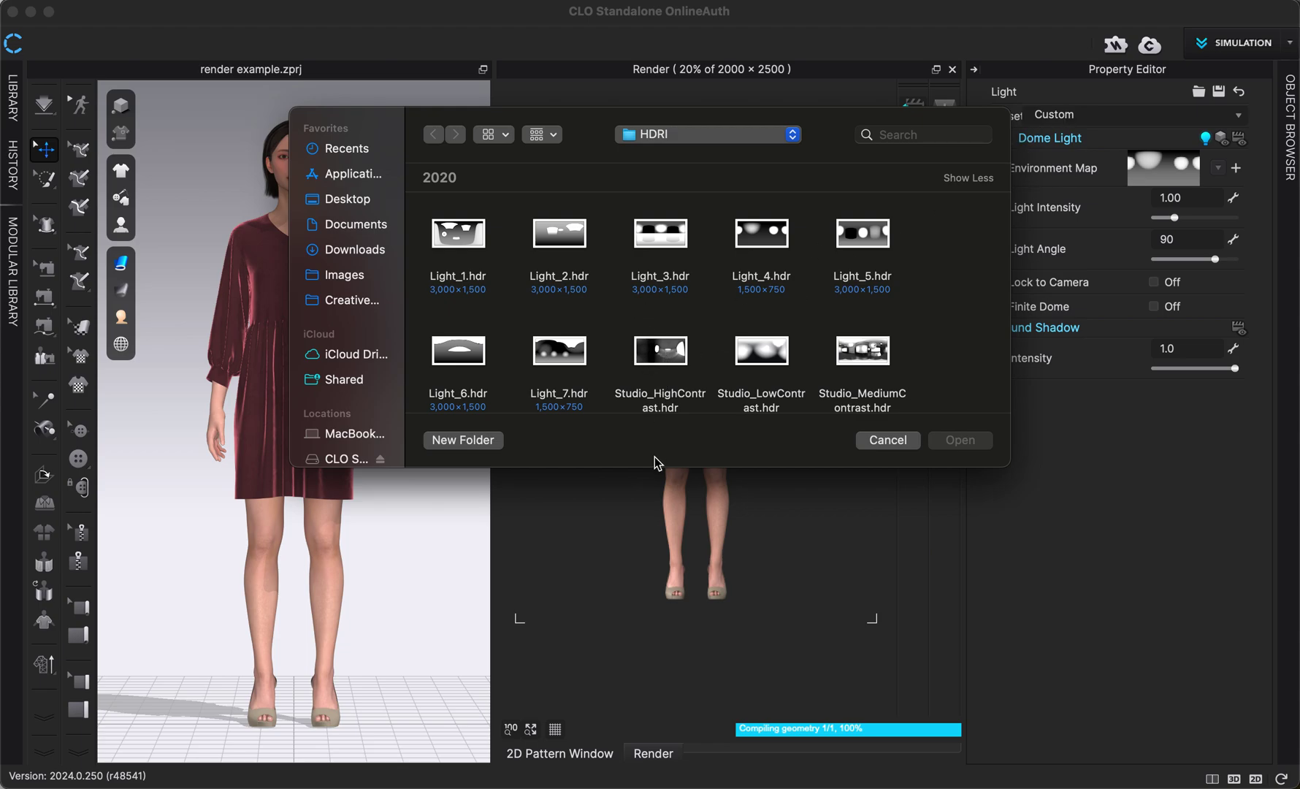
{"action": "left_click_drag", "start_coordinate": [654, 467], "coordinate": [657, 365]}
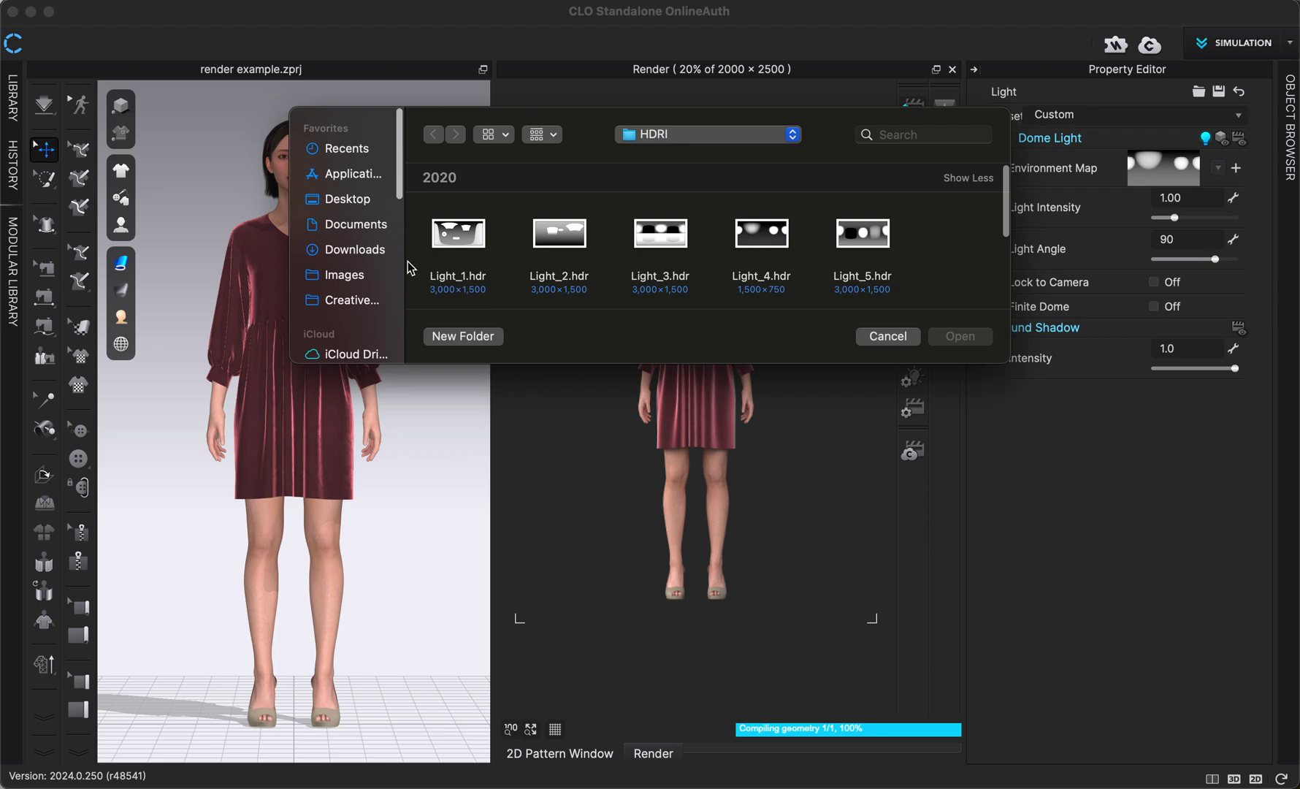
{"action": "left_click", "coordinate": [343, 250]}
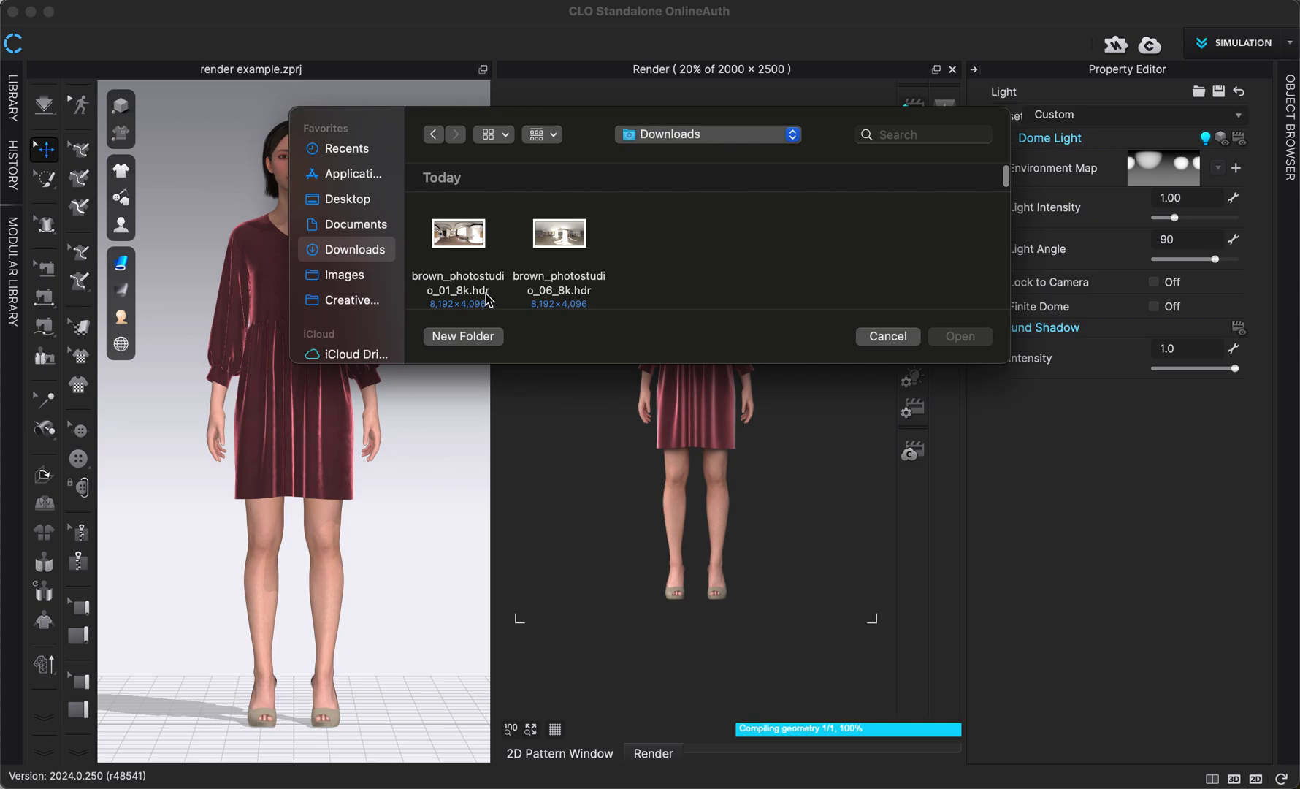
{"action": "double_click", "coordinate": [459, 234]}
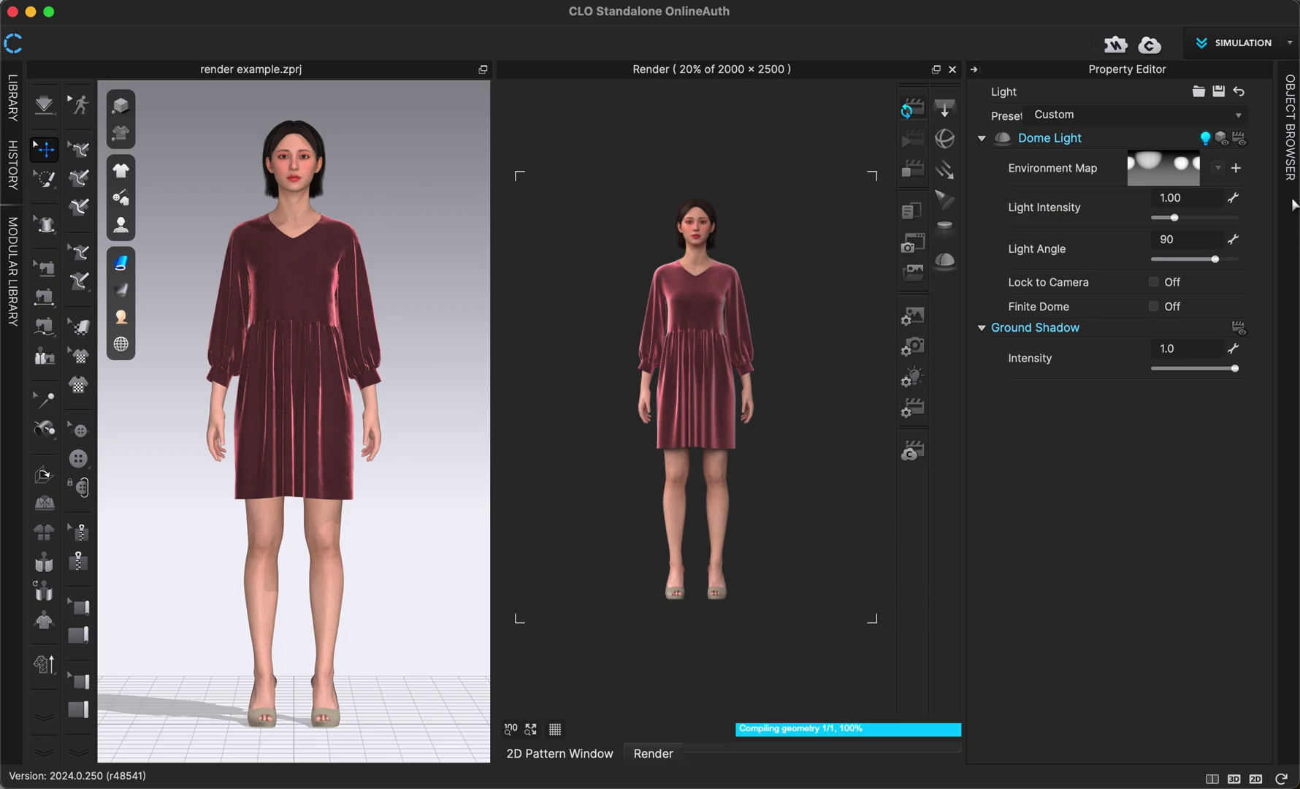
- Test the dome light at intensity 0, and set the intensity to 0.8
{"action": "left_click", "coordinate": [1180, 239]}
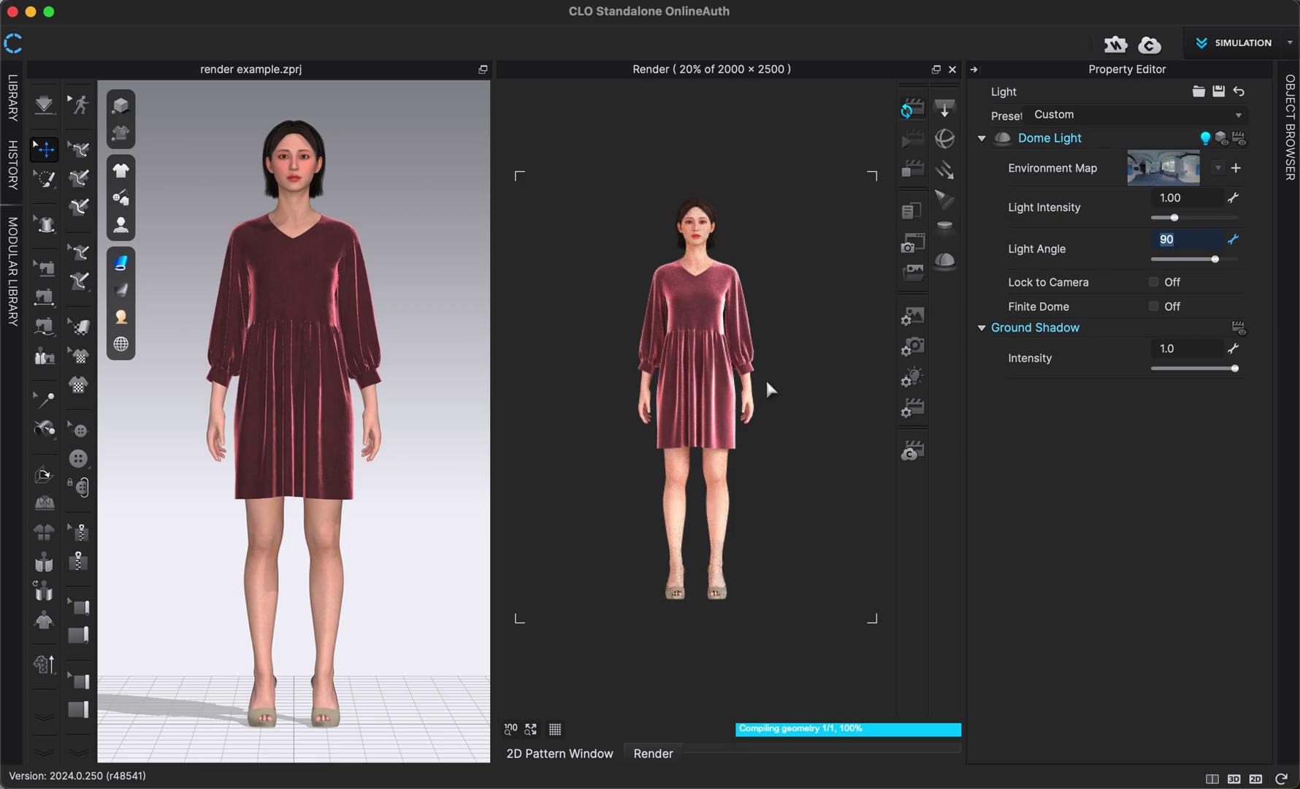
{"action": "left_click", "coordinate": [1189, 199]}
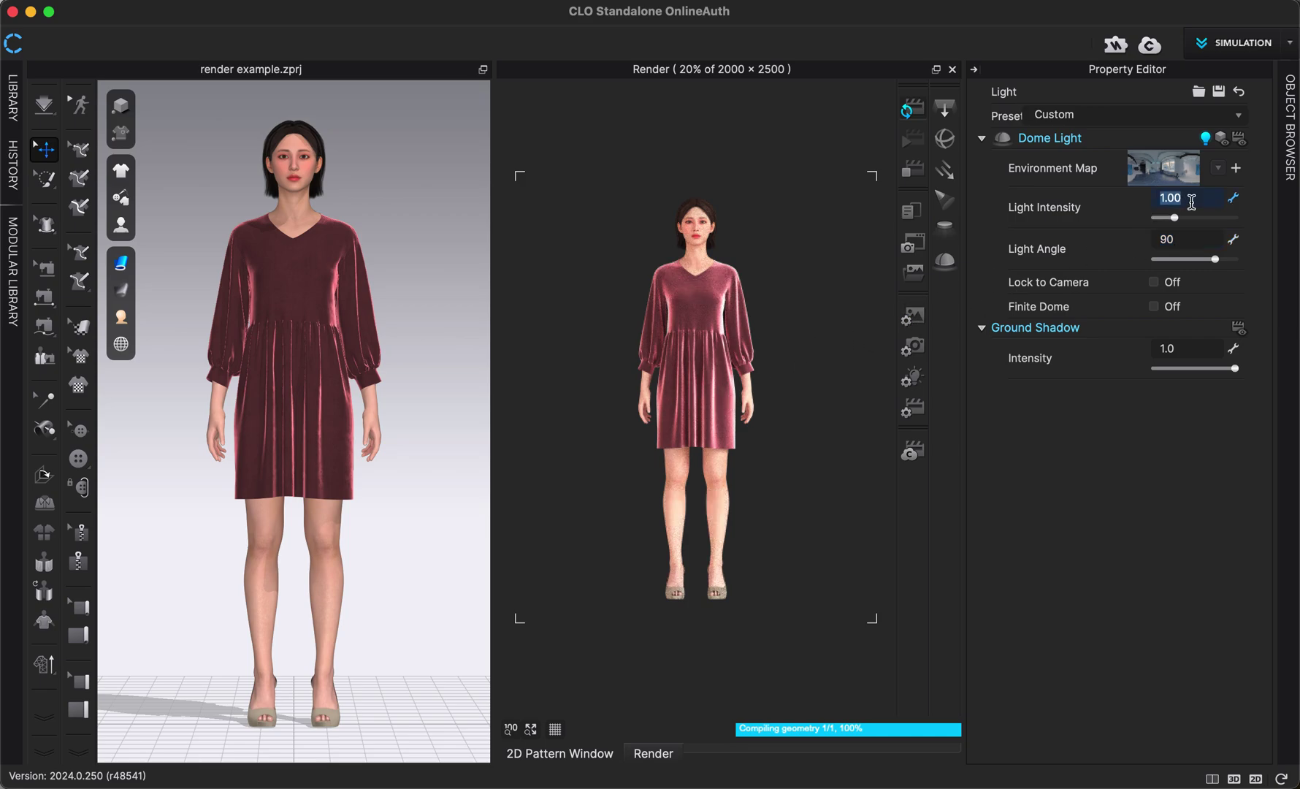
{"action": "type", "text": "0"}
{"action": "key", "text": "Return"}
{"action": "left_click", "coordinate": [1177, 198]}
{"action": "key", "text": "BackSpace"}
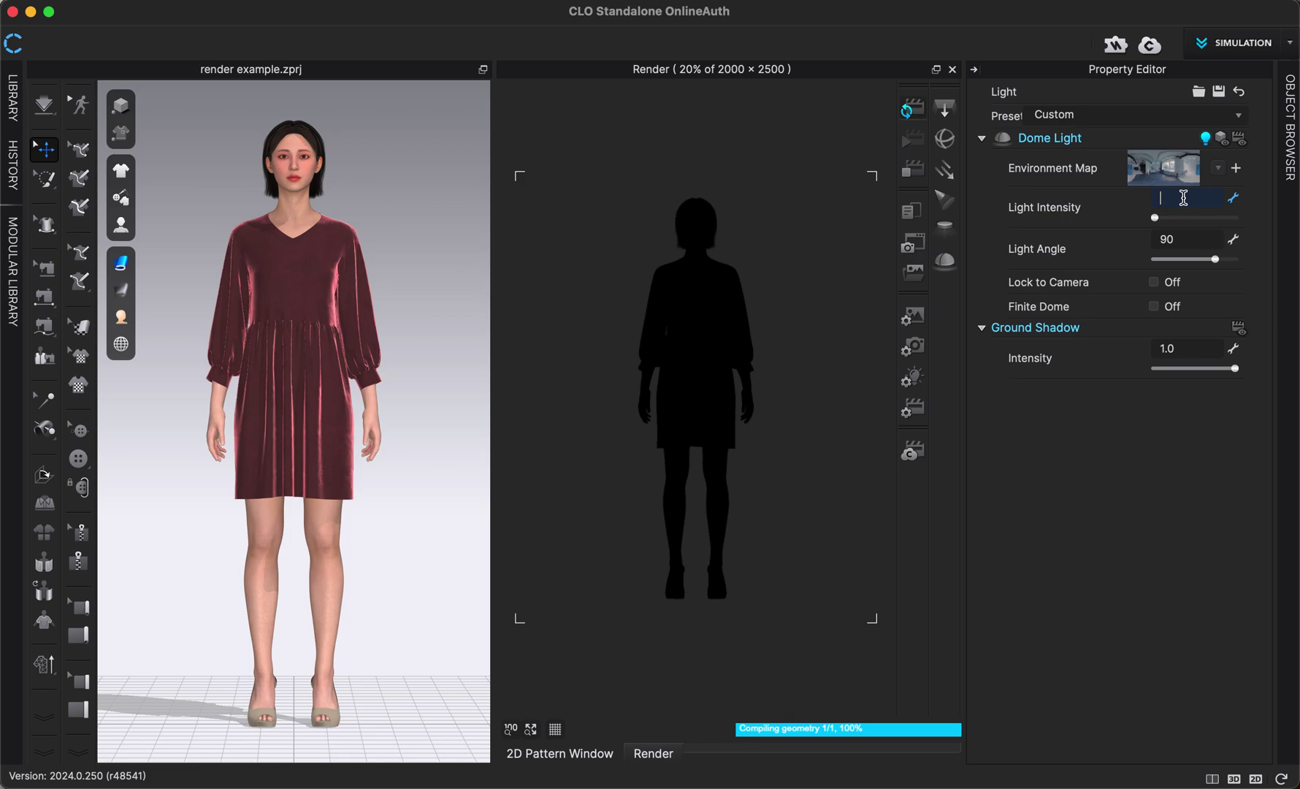
{"action": "type", "text": "0.8"}
{"action": "key", "text": "Return"}
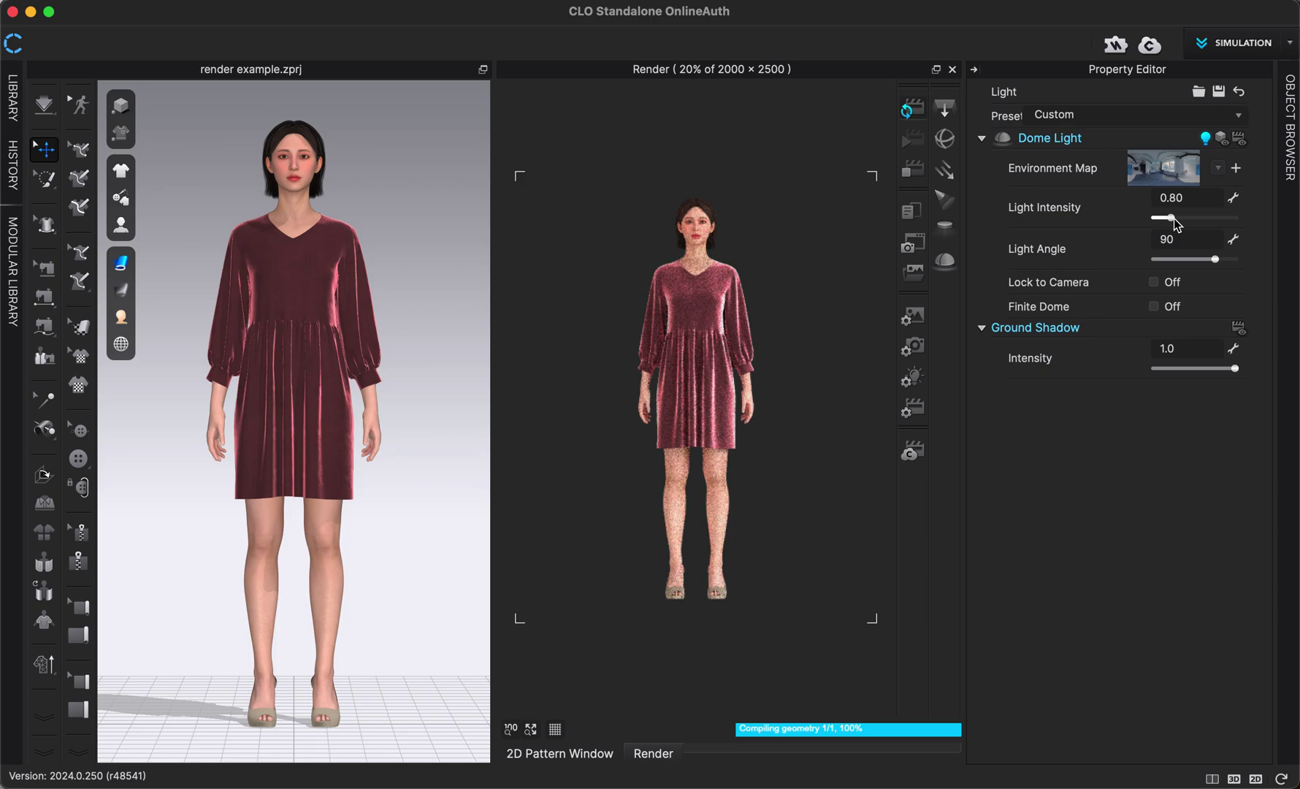
- Reset the dome light's angle to 0
{"action": "double_click", "coordinate": [1173, 239]}
{"action": "type", "text": "0"}
{"action": "key", "text": "Return"}
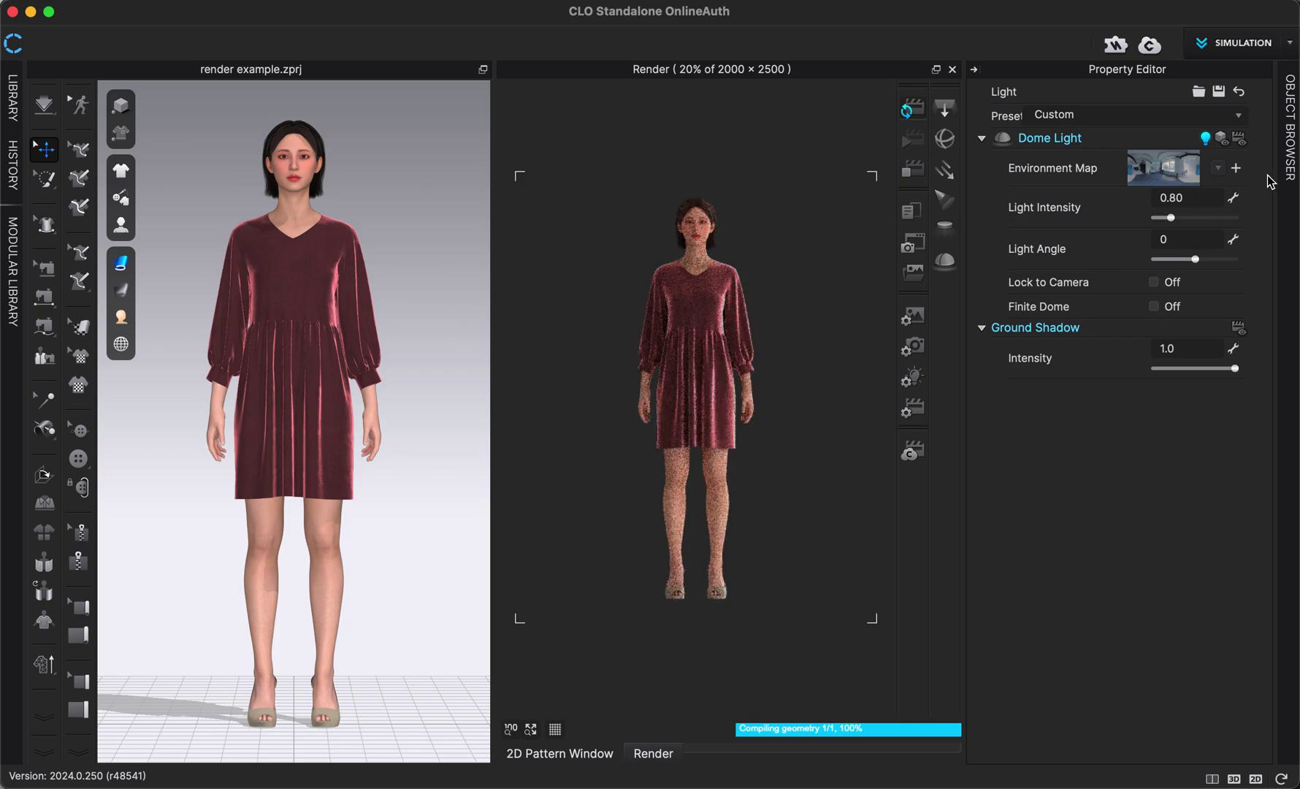
- Replace the dome light's environment map with brown_photostudio_06_8k.hdr from the Downloads folder
{"action": "left_click", "coordinate": [1236, 169]}
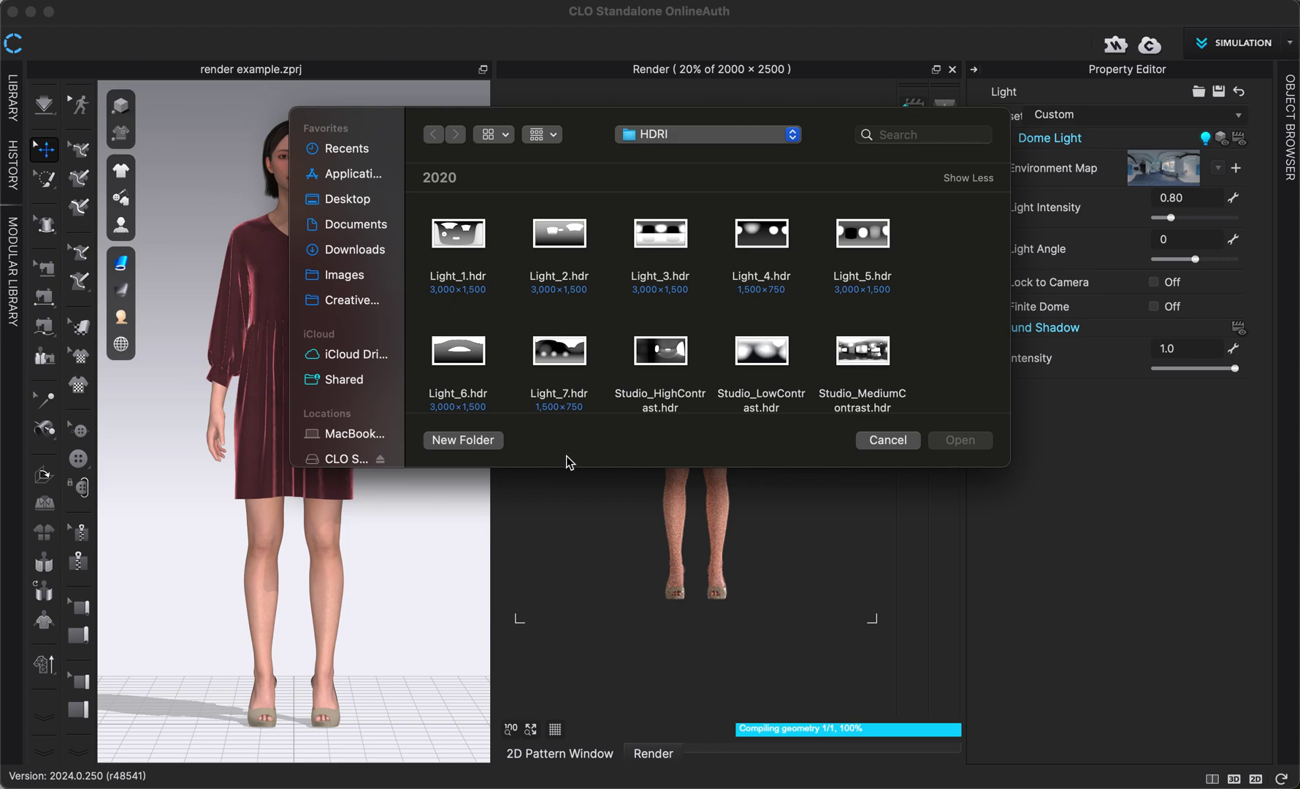
{"action": "left_click_drag", "start_coordinate": [565, 468], "coordinate": [565, 367]}
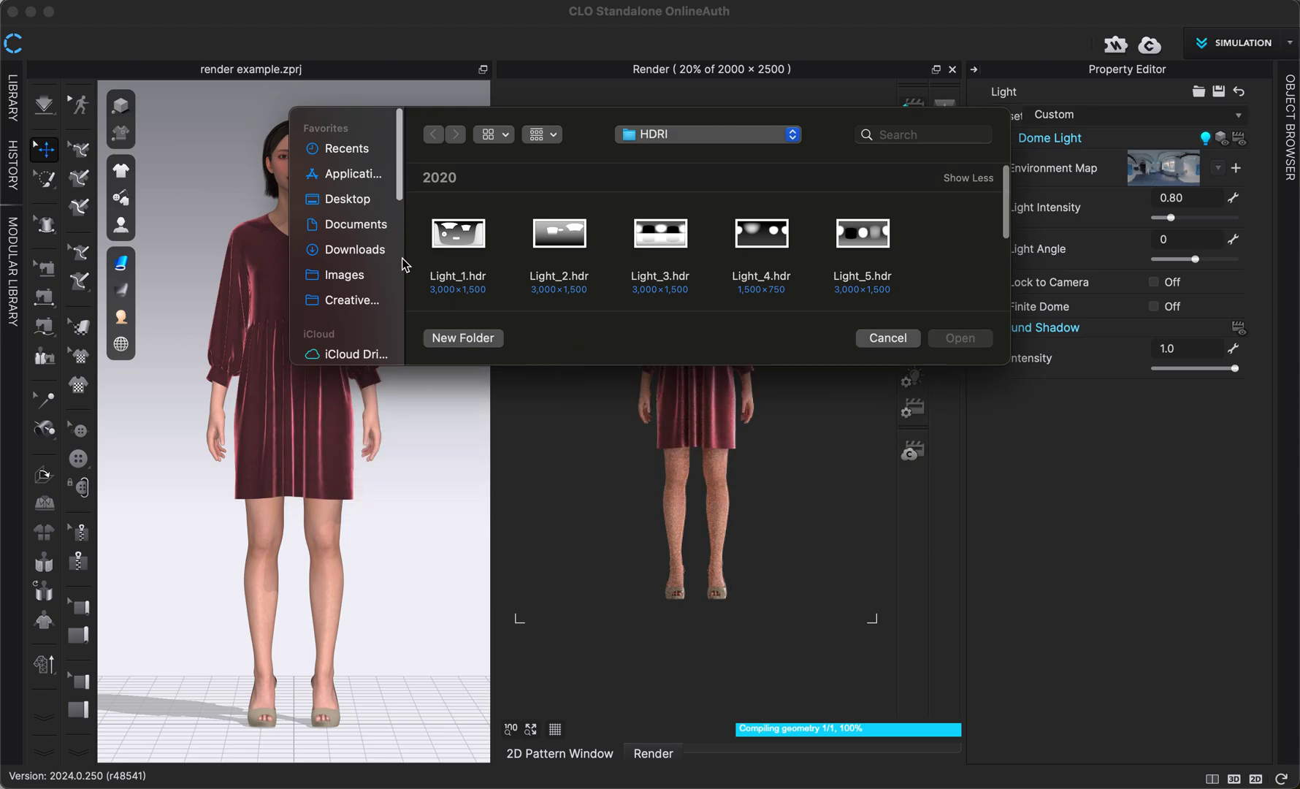
{"action": "left_click", "coordinate": [355, 250]}
{"action": "double_click", "coordinate": [561, 236]}
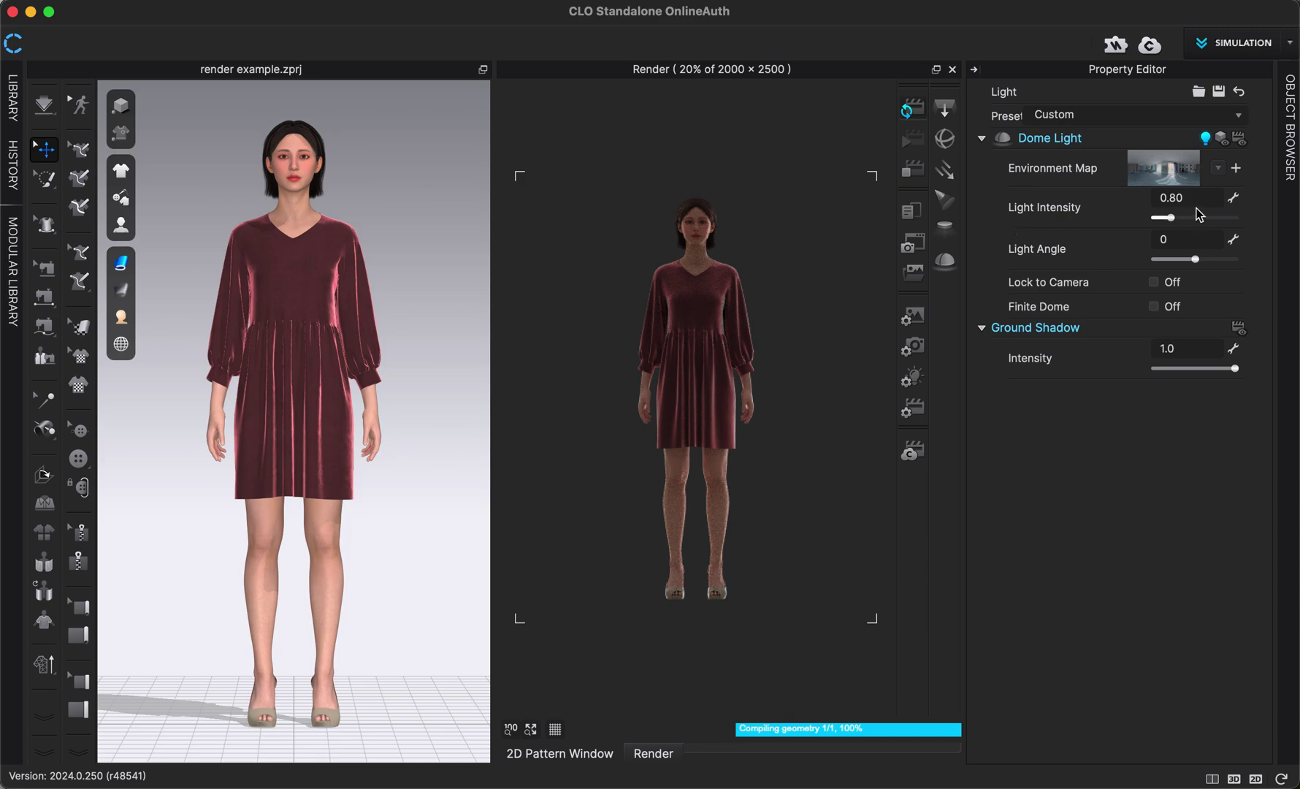
- Set the dome light's intensity to 1 for the new environment map
{"action": "double_click", "coordinate": [1174, 198]}
{"action": "type", "text": "1"}
{"action": "key", "text": "Return"}
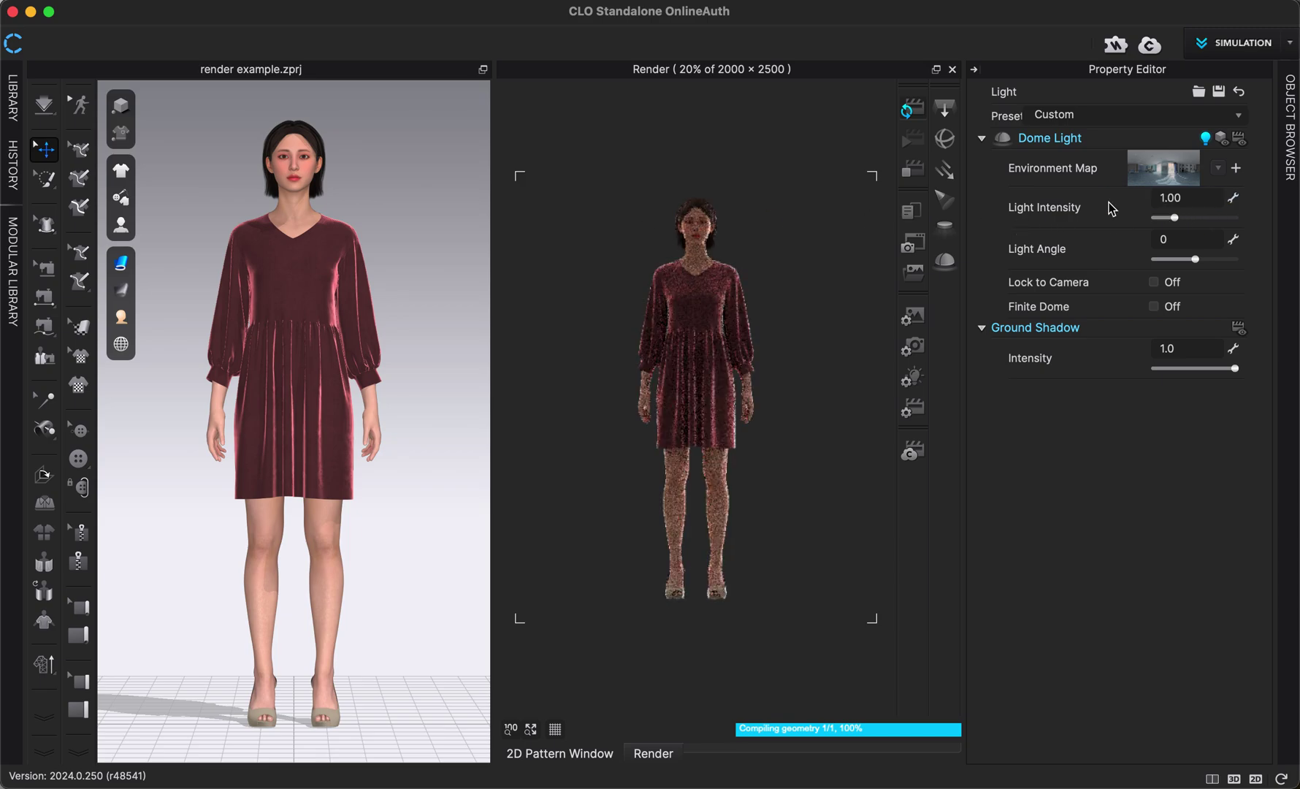
- Test the dome light at angles of 90 and 180, and return the angle to 0
{"action": "double_click", "coordinate": [1193, 242]}
{"action": "type", "text": "90"}
{"action": "key", "text": "Return"}
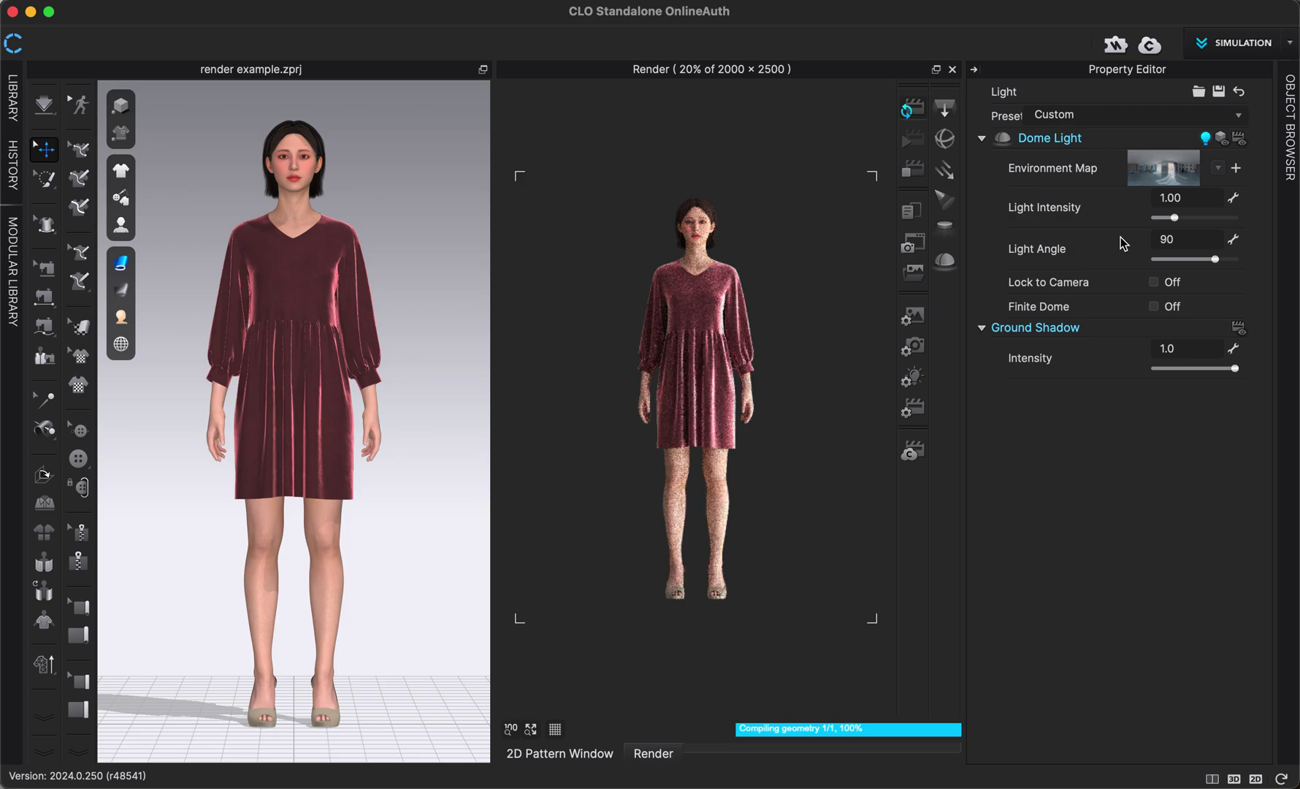
{"action": "left_click", "coordinate": [1204, 241]}
{"action": "type", "text": "1"}
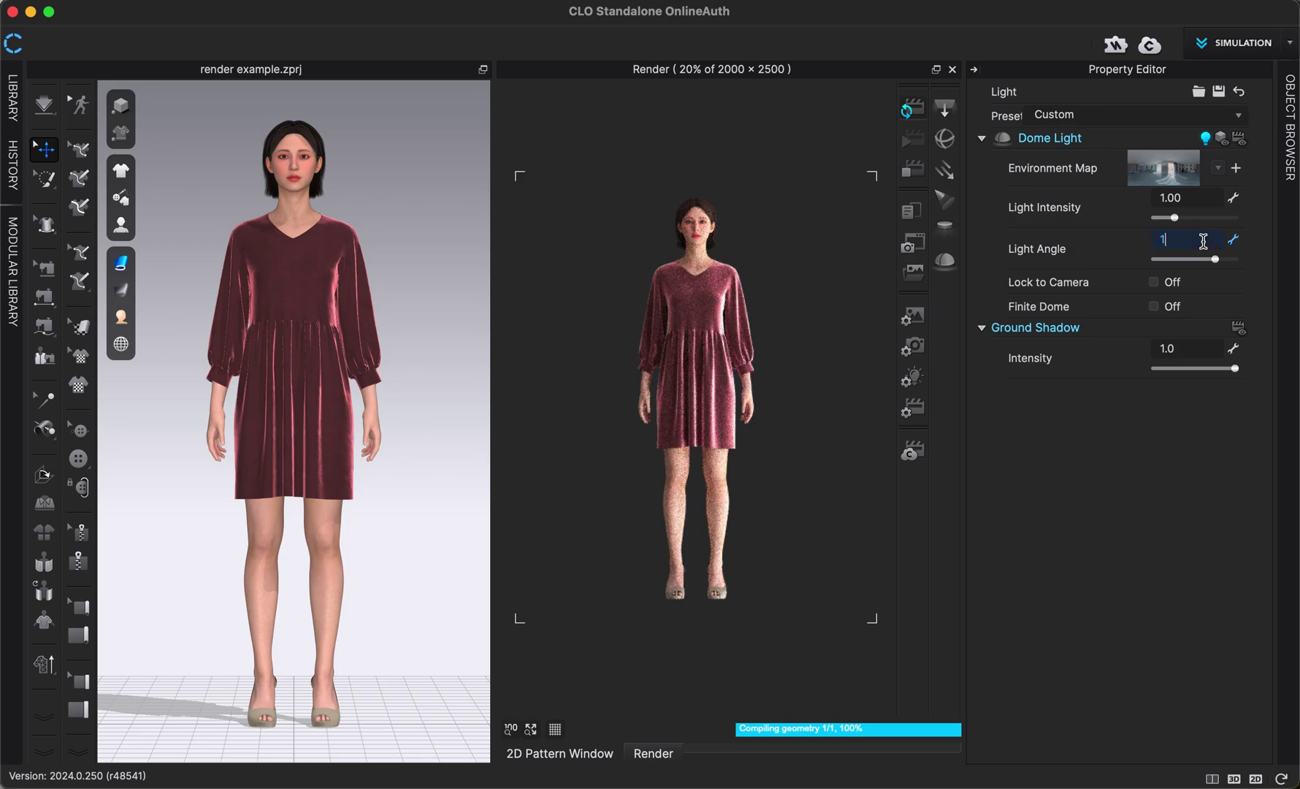
{"action": "type", "text": "80"}
{"action": "key", "text": "Return"}
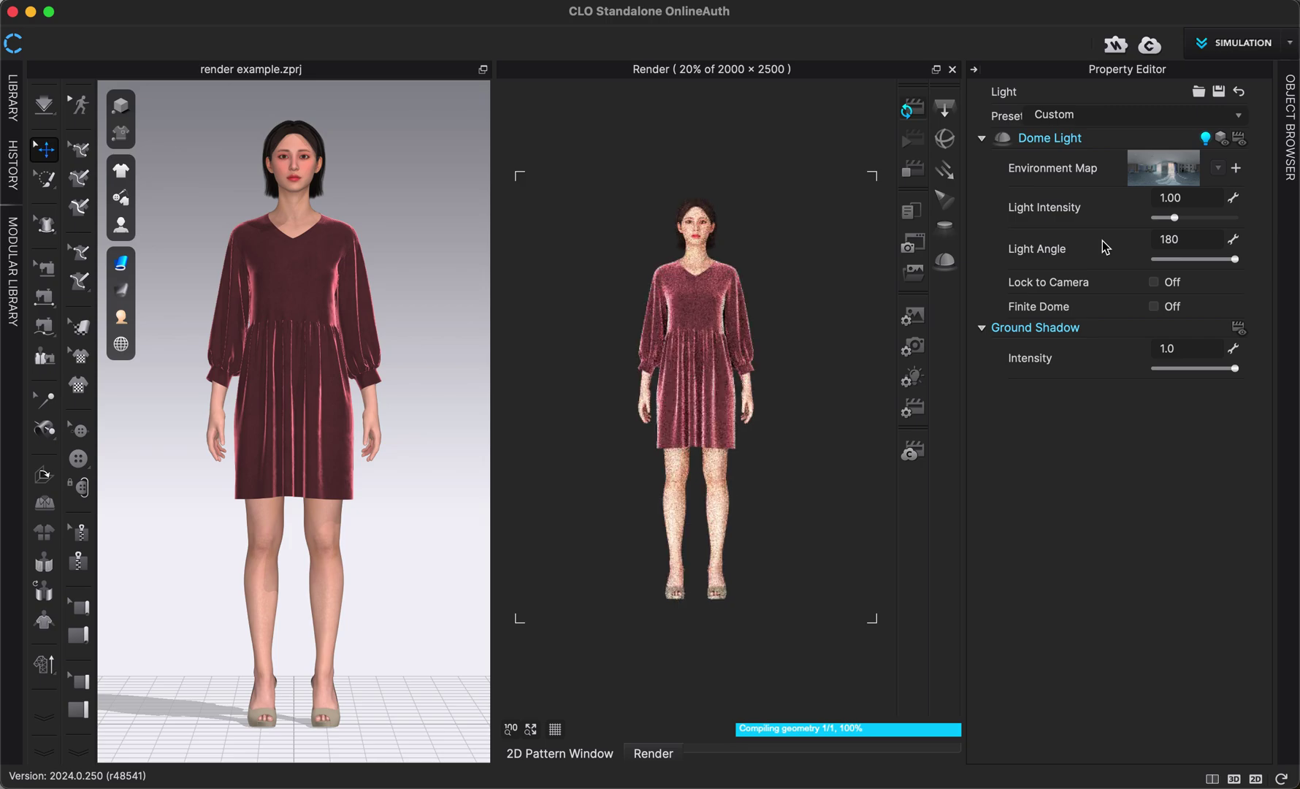
{"action": "left_click", "coordinate": [1192, 240]}
{"action": "type", "text": "0"}
{"action": "key", "text": "Return"}
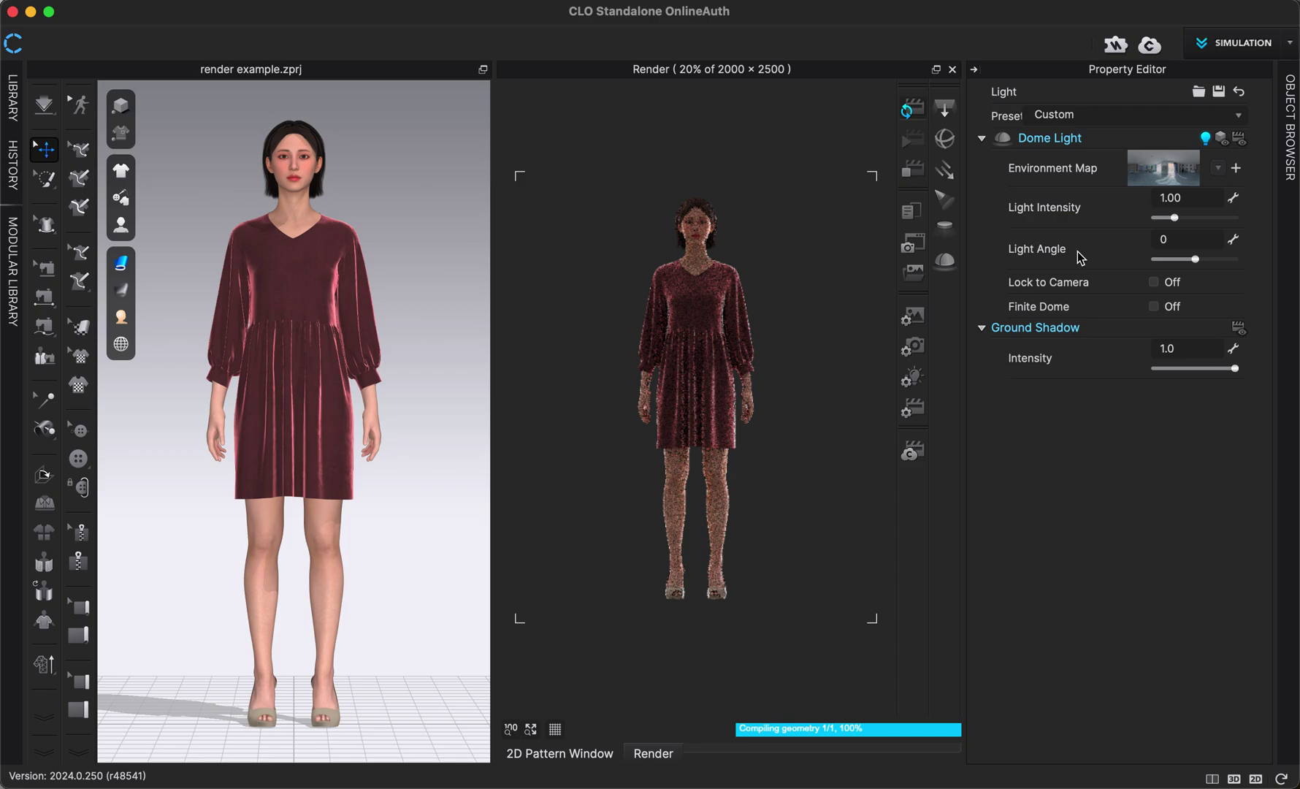
- Open the list of light presets for the render
{"action": "left_click", "coordinate": [1091, 117]}
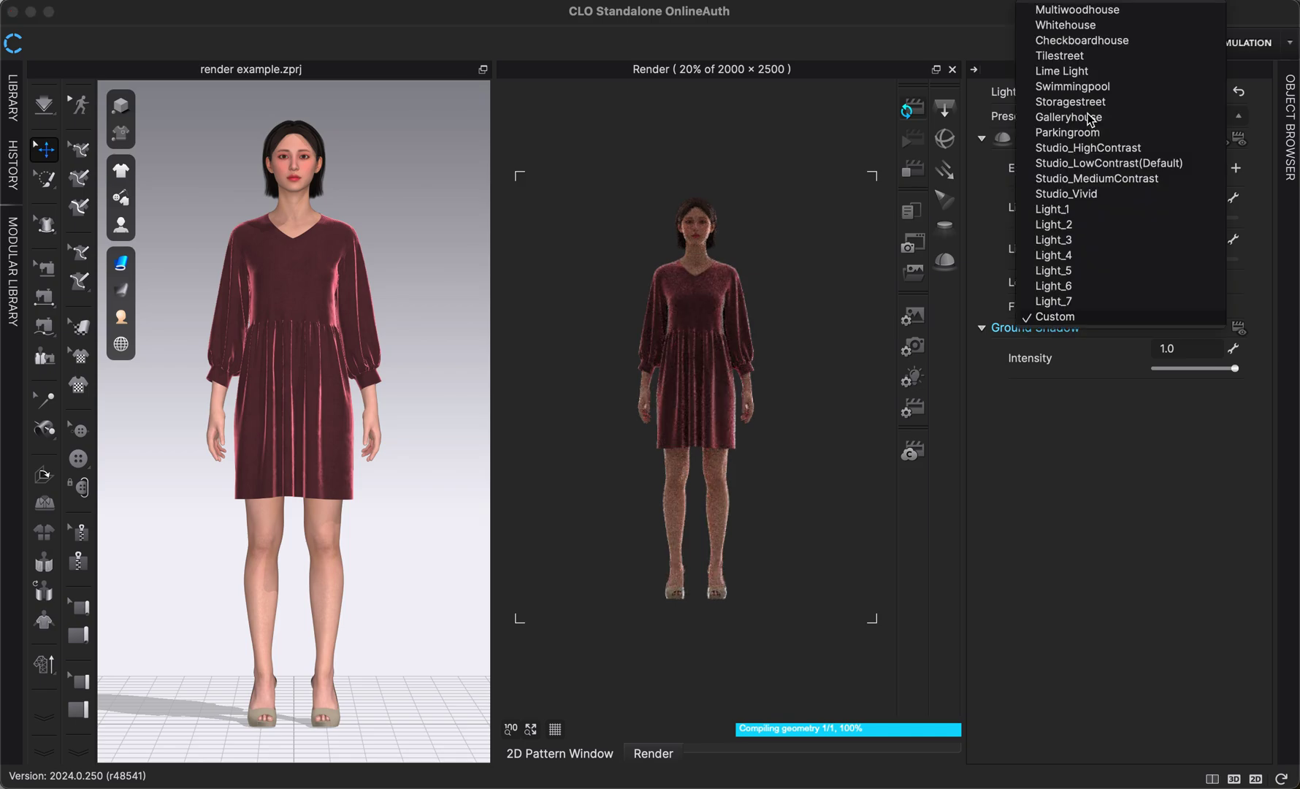
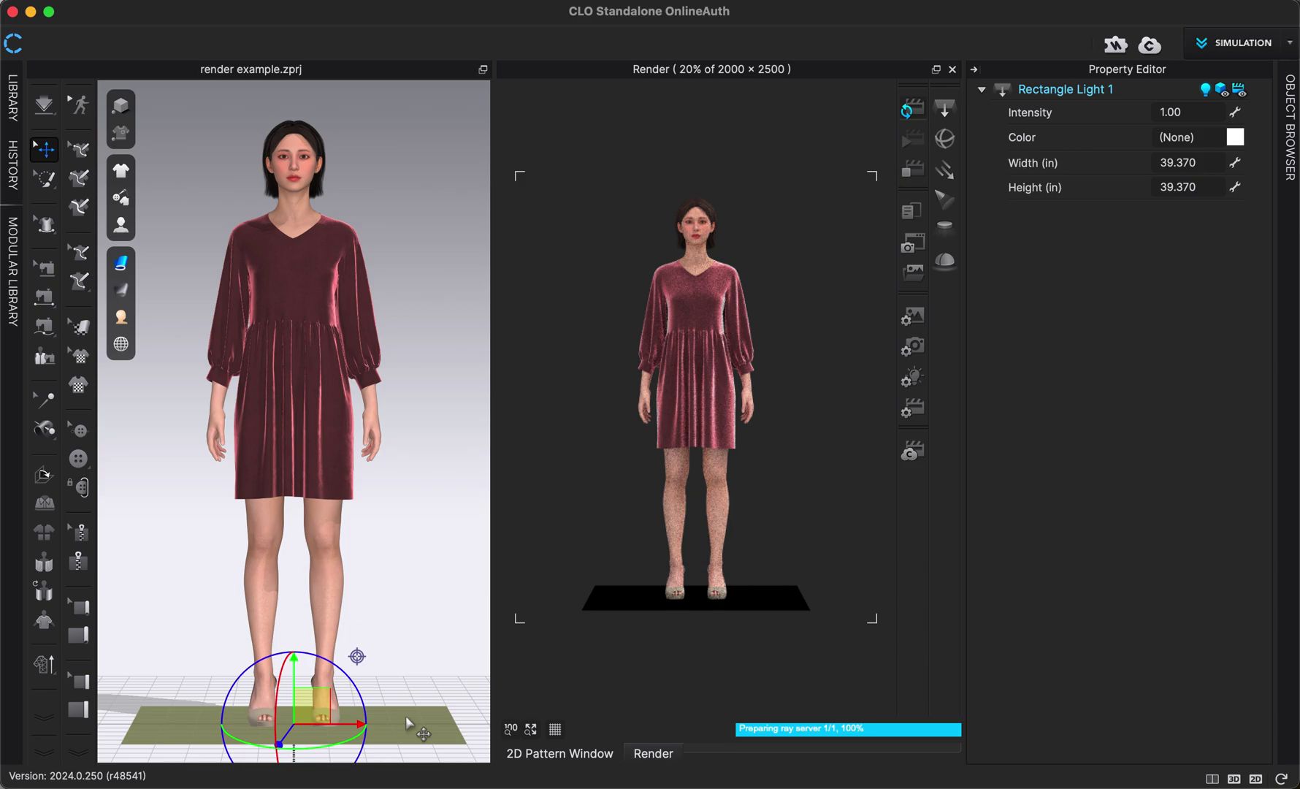
- Move the rectangle light from the floor up beside the avatar's left shoulder, tilted toward the avatar
{"action": "scroll", "coordinate": [407, 723], "scroll_direction": "down", "scroll_amount": 2}
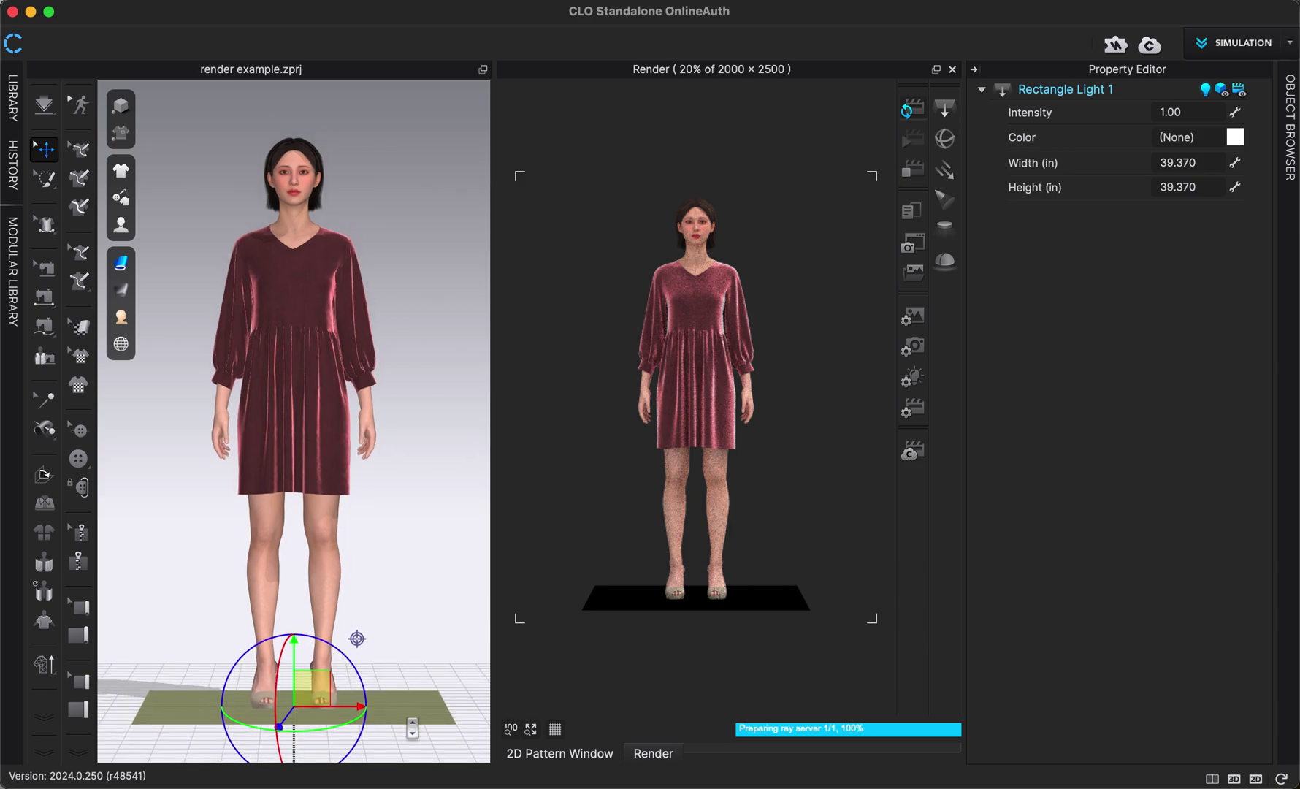
{"action": "scroll", "coordinate": [410, 725], "scroll_direction": "down", "scroll_amount": 2}
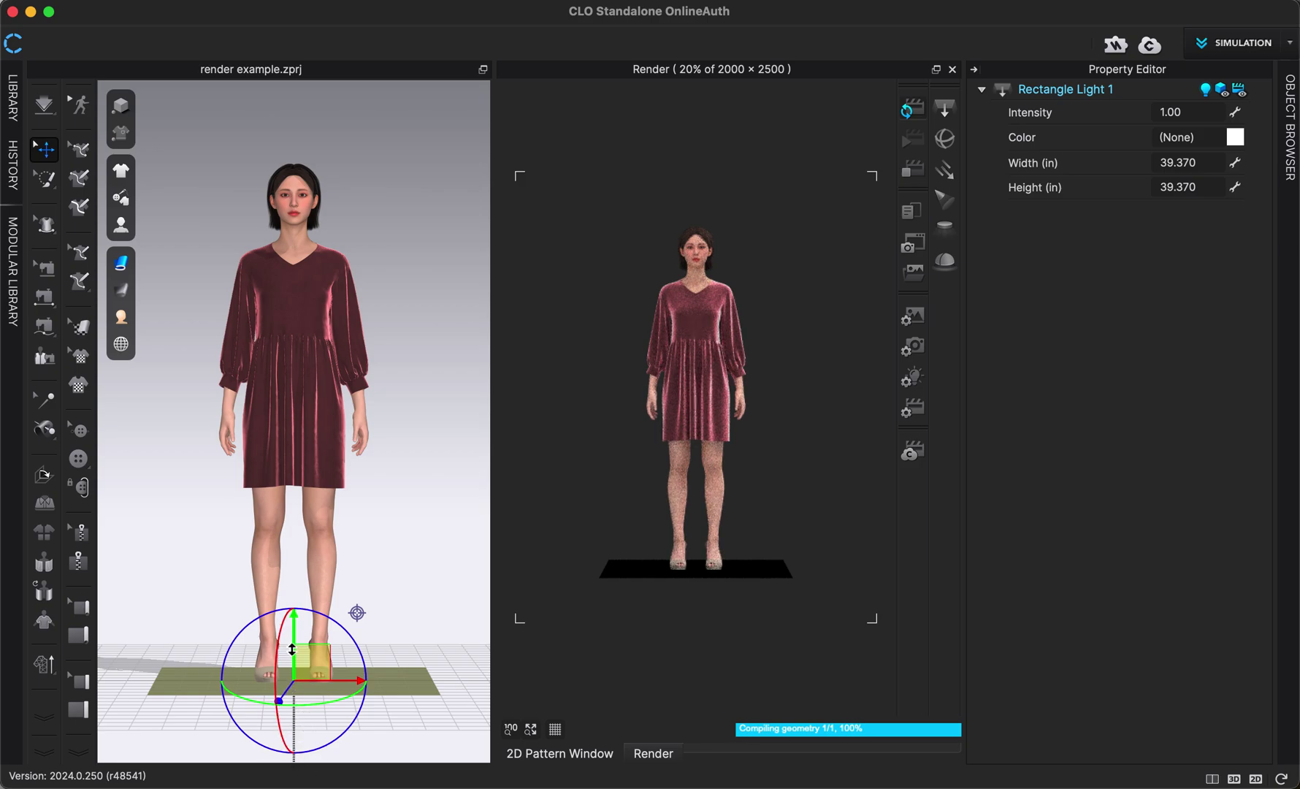
{"action": "left_click_drag", "start_coordinate": [292, 649], "coordinate": [444, 165]}
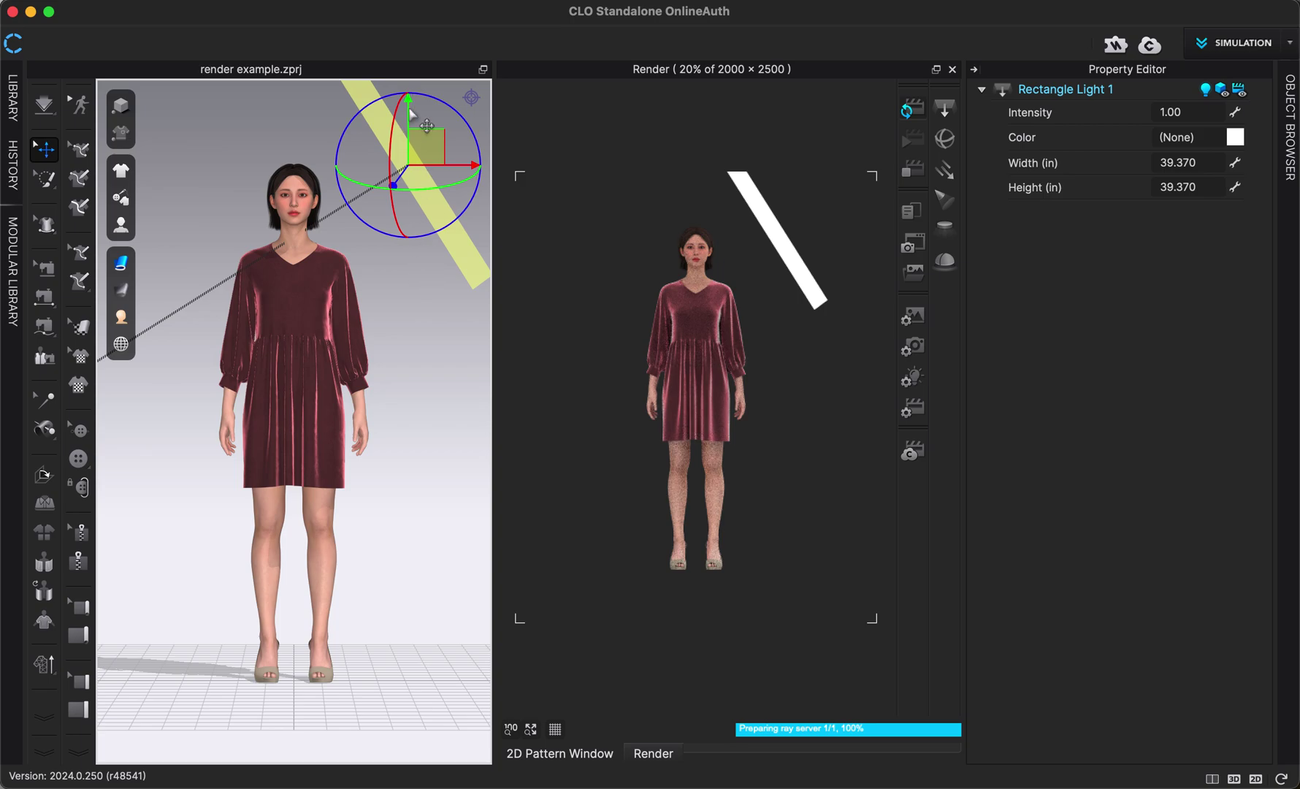
{"action": "left_click_drag", "start_coordinate": [430, 129], "coordinate": [431, 120]}
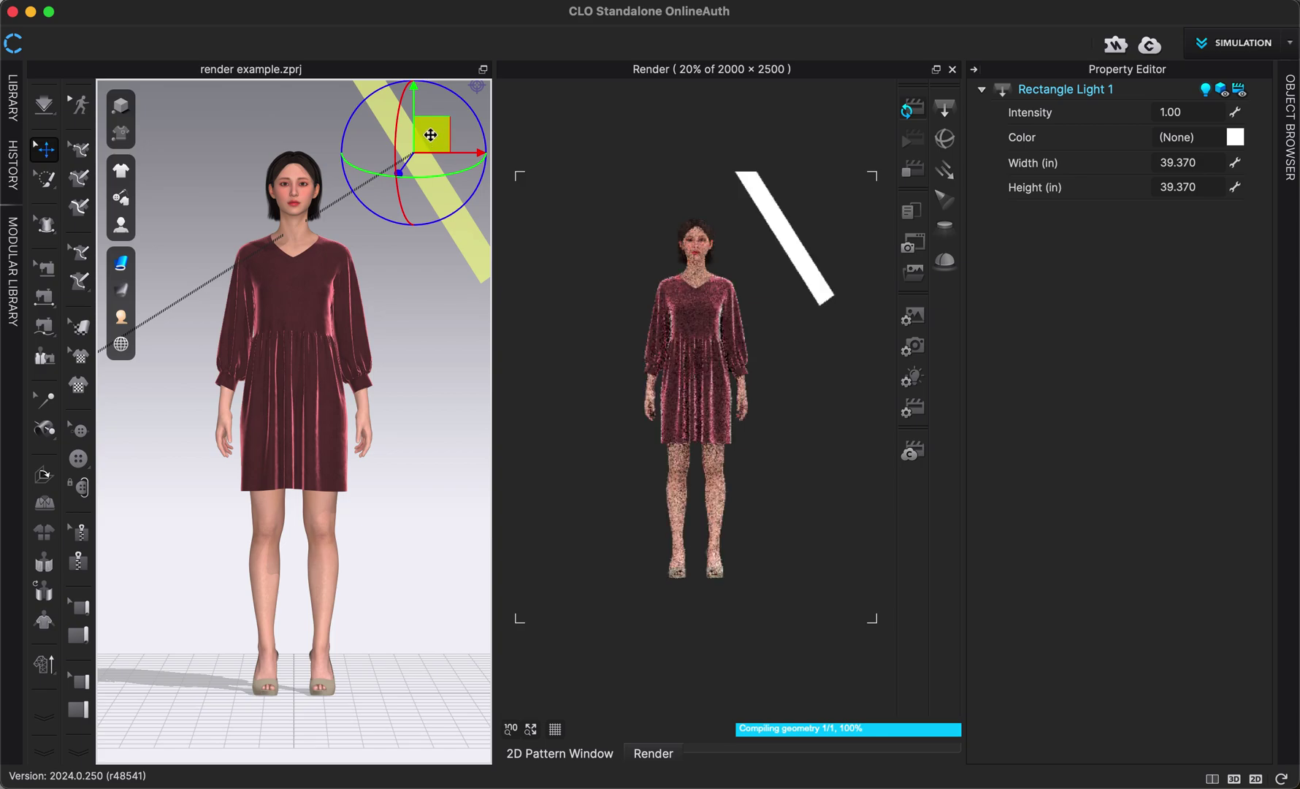
{"action": "left_click_drag", "start_coordinate": [431, 135], "coordinate": [443, 251]}
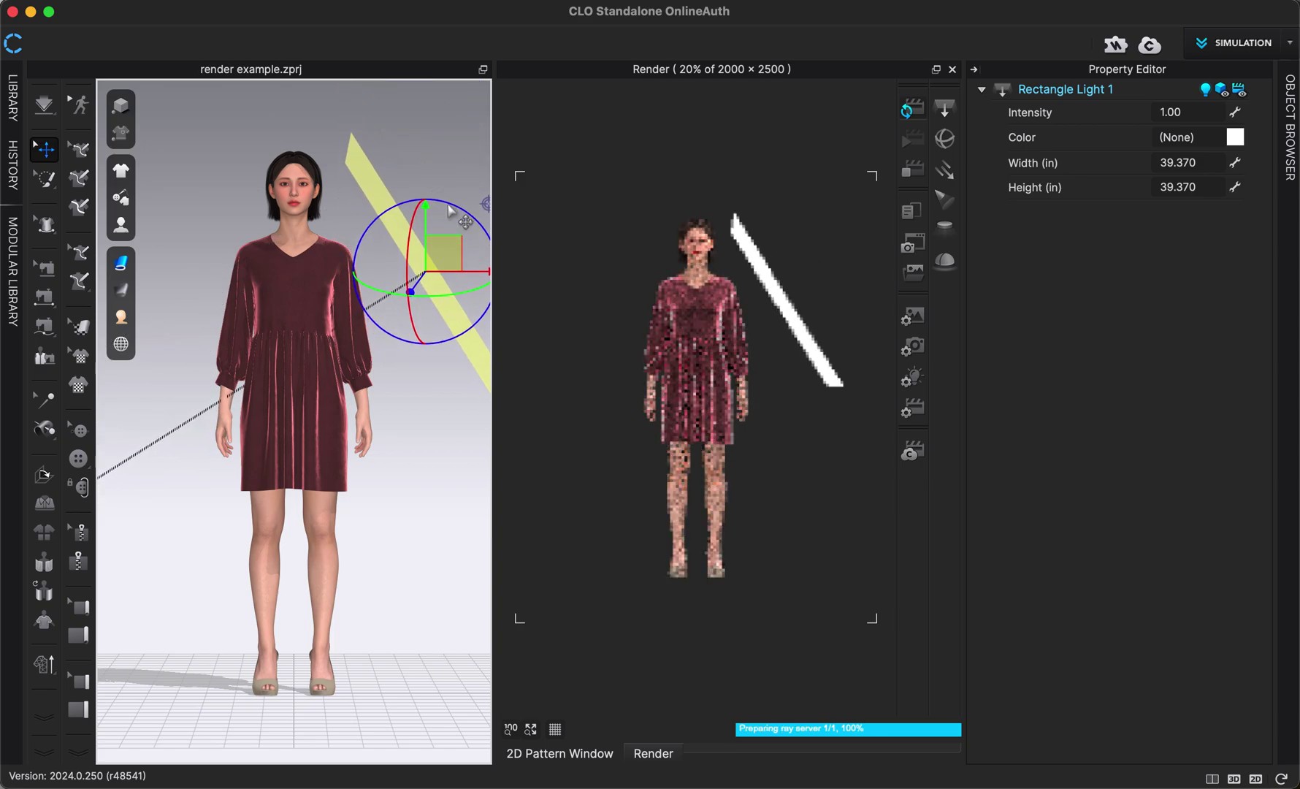
- Rotate the rectangle light to a steeper angle beside the avatar's upper body
{"action": "left_click", "coordinate": [375, 208]}
{"action": "left_click", "coordinate": [371, 252]}
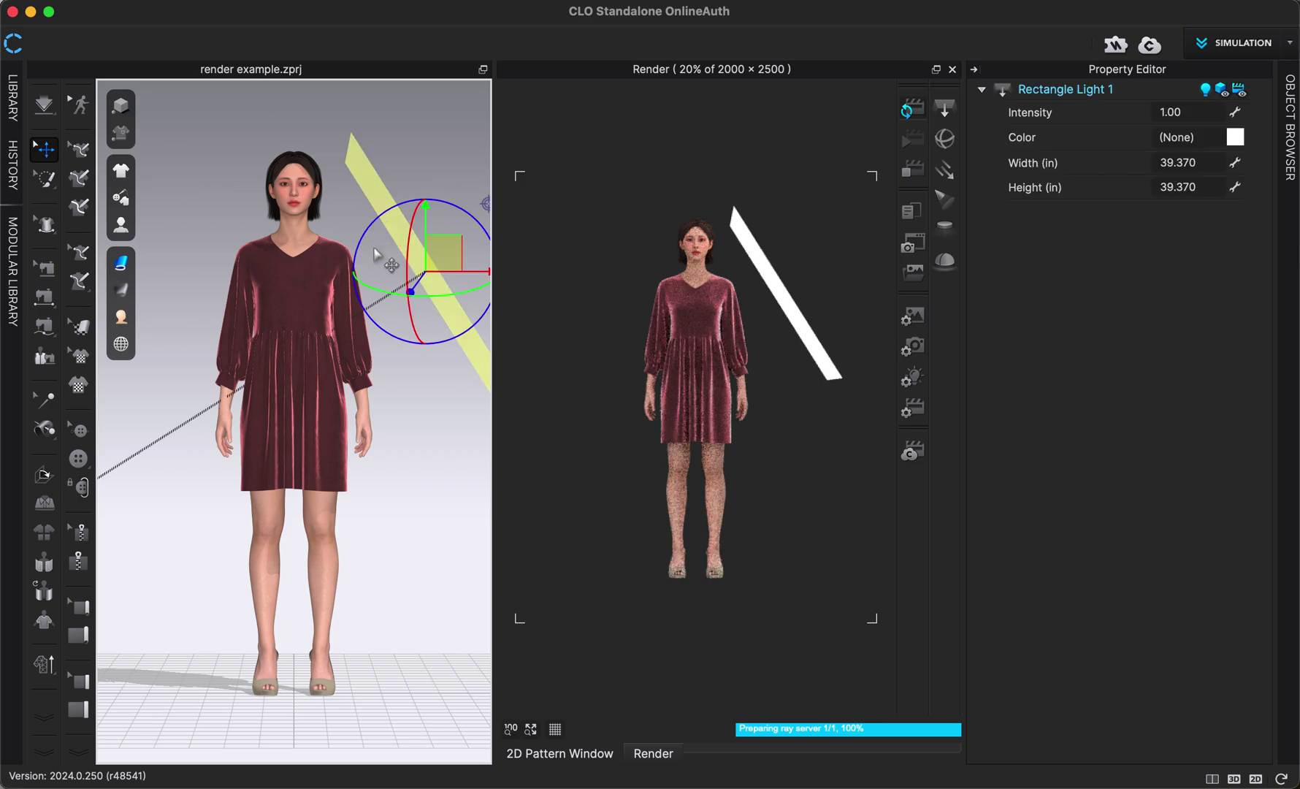
{"action": "left_click_drag", "start_coordinate": [362, 235], "coordinate": [380, 228]}
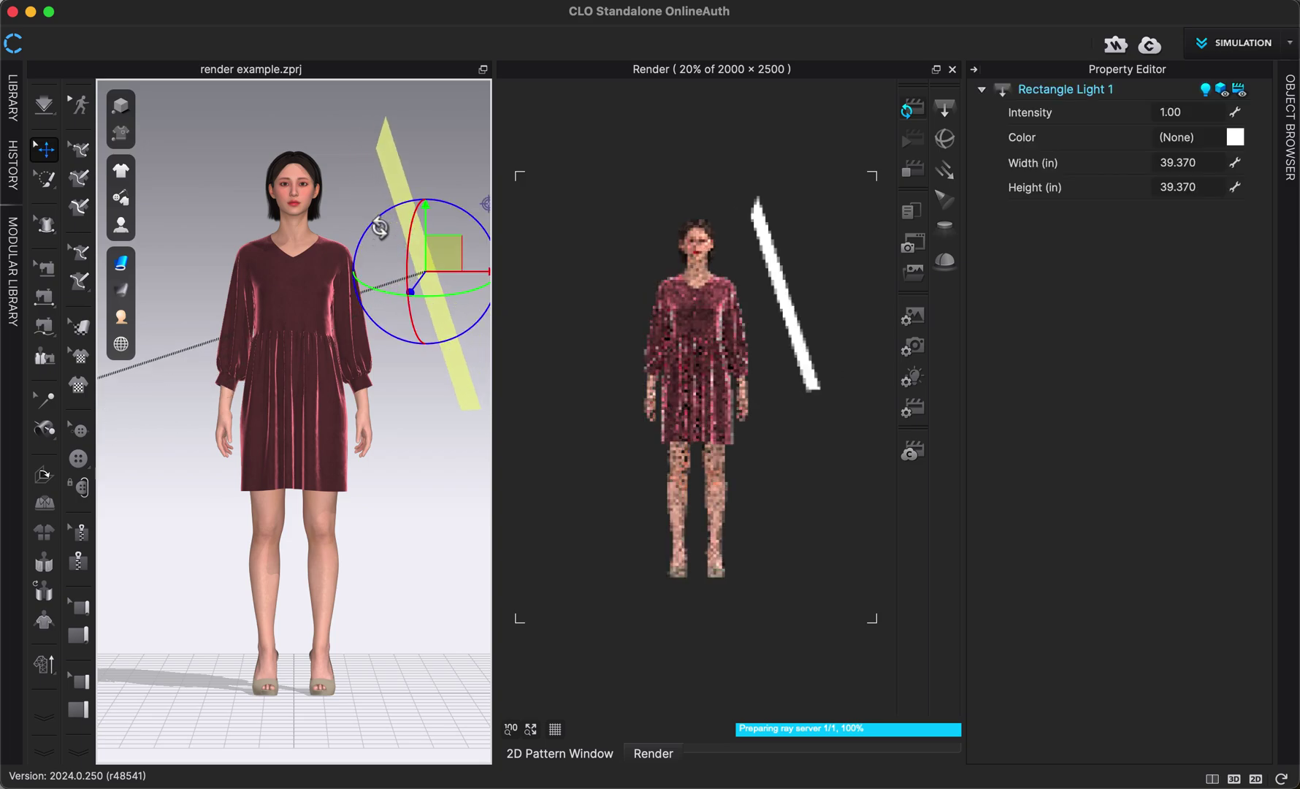
{"action": "scroll", "coordinate": [388, 238], "scroll_direction": "up", "scroll_amount": 2}
{"action": "scroll", "coordinate": [387, 237], "scroll_direction": "up", "scroll_amount": 3}
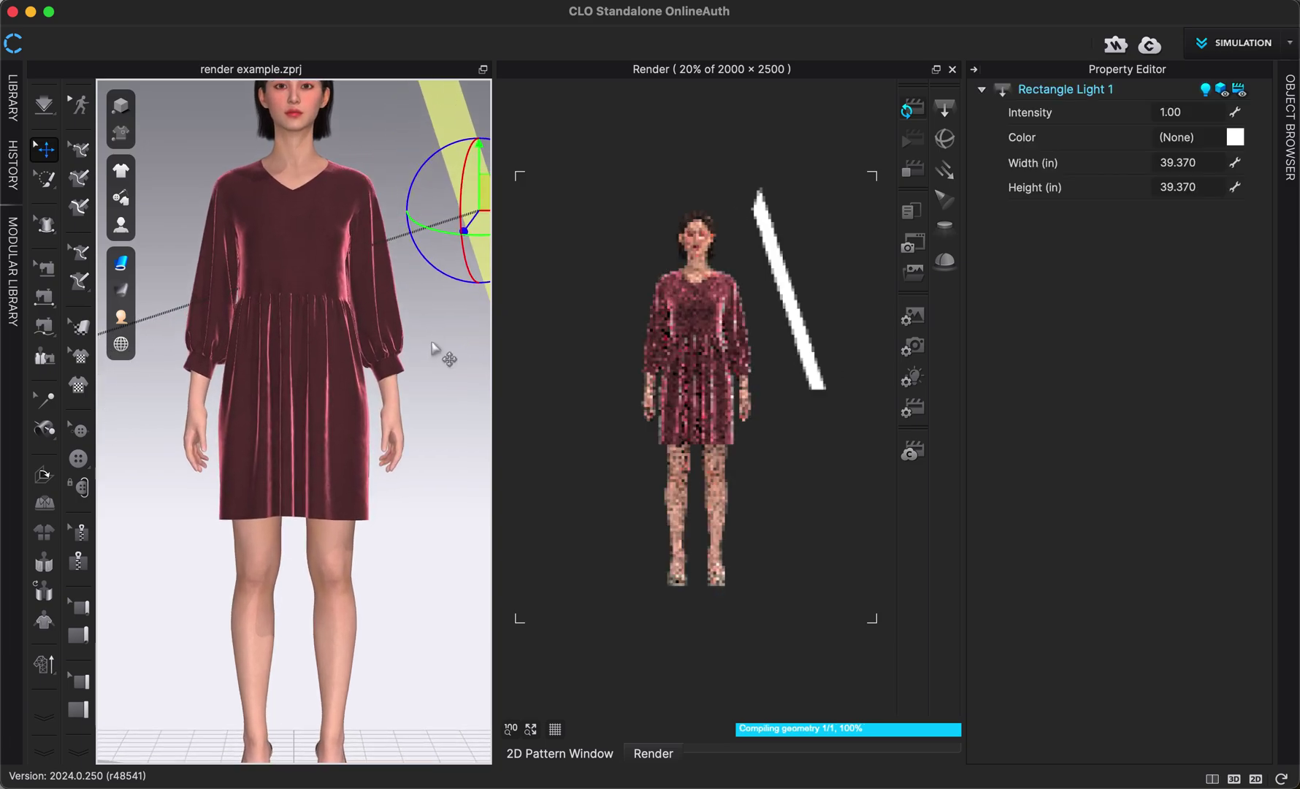
{"action": "right_click_drag", "start_coordinate": [435, 349], "coordinate": [341, 424]}
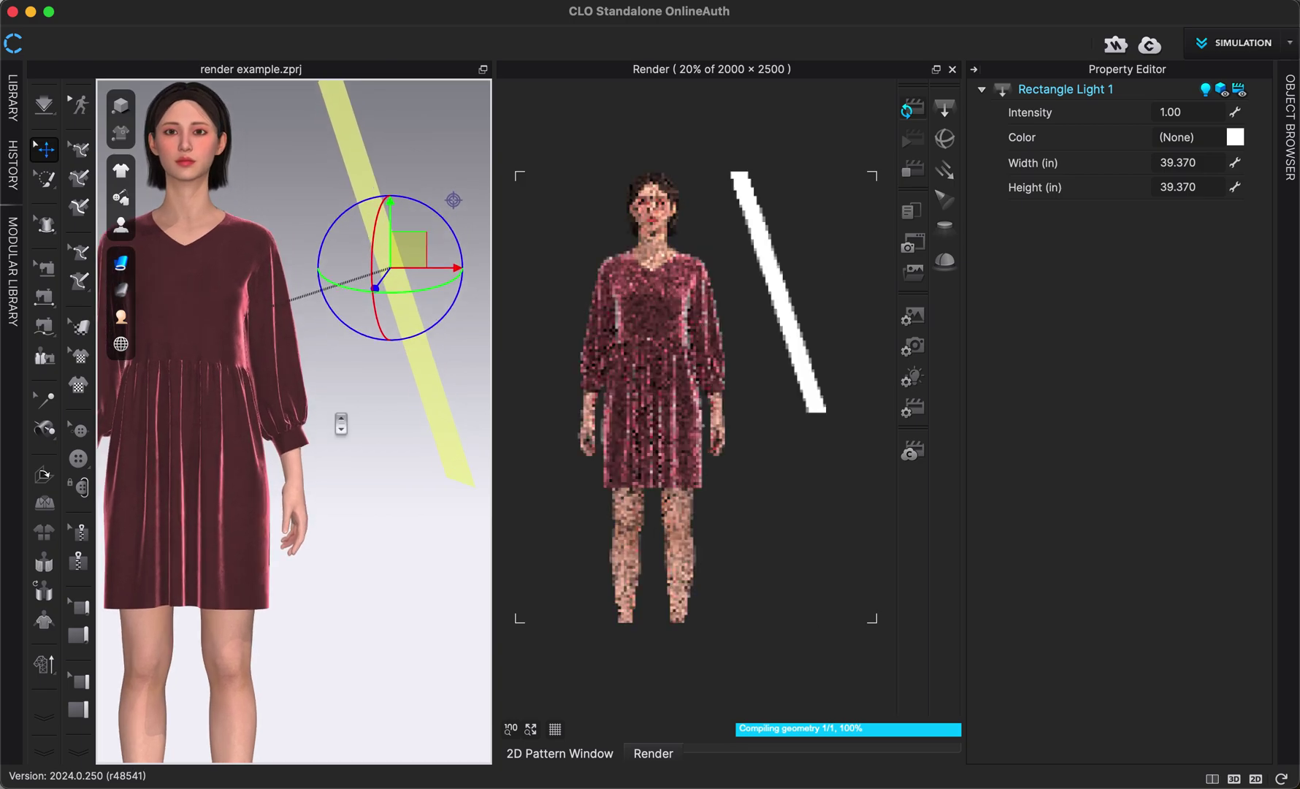
{"action": "scroll", "coordinate": [341, 424], "scroll_direction": "up", "scroll_amount": 4}
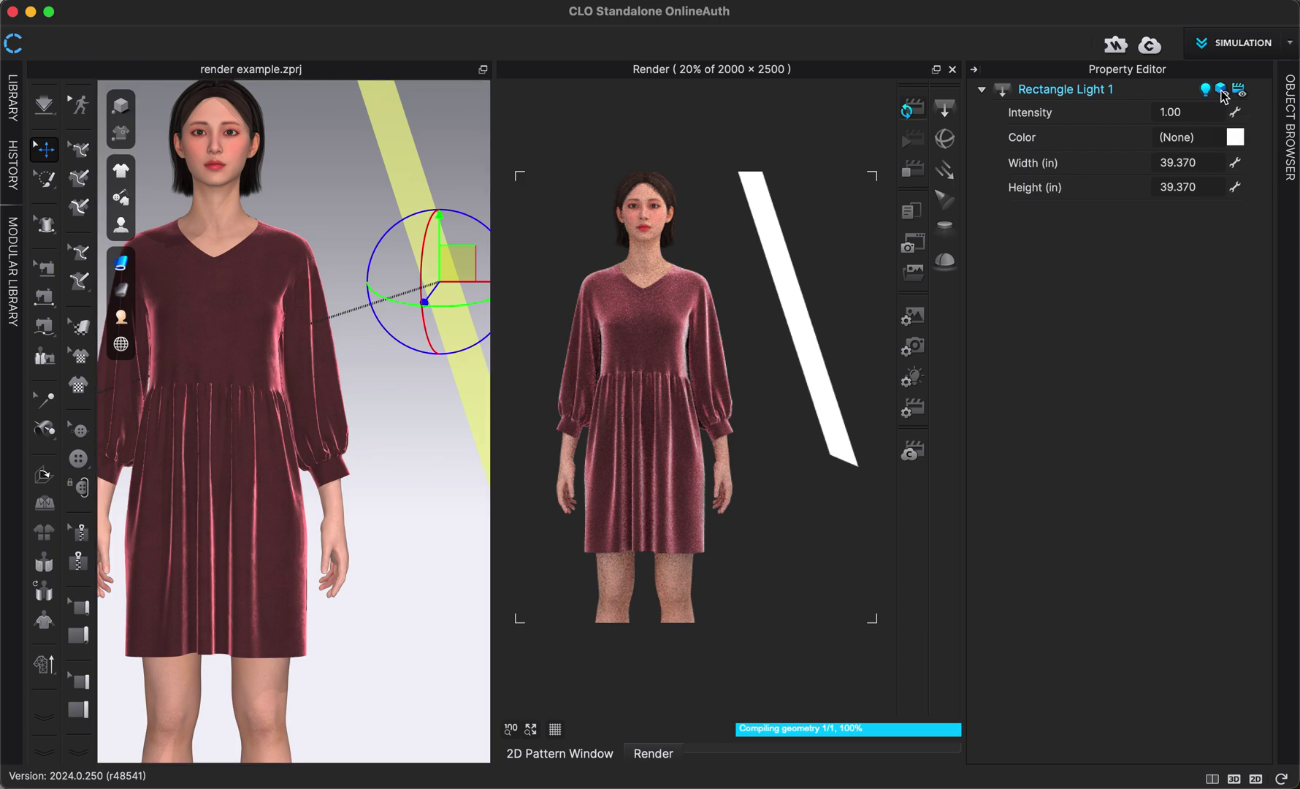
- Test the rectangle light's visibility in the 3D window and its activation by turning each off and on again
{"action": "left_click", "coordinate": [1222, 90]}
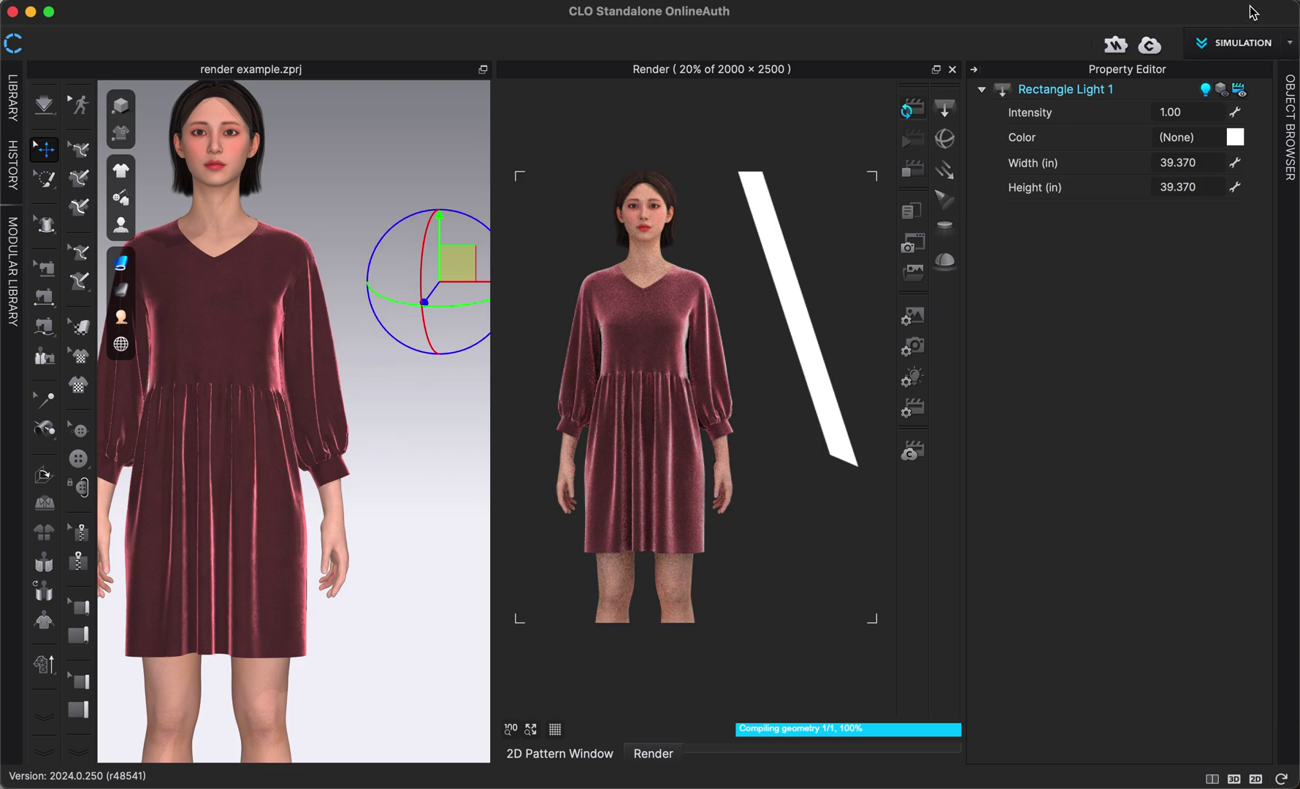
{"action": "left_click", "coordinate": [1226, 93]}
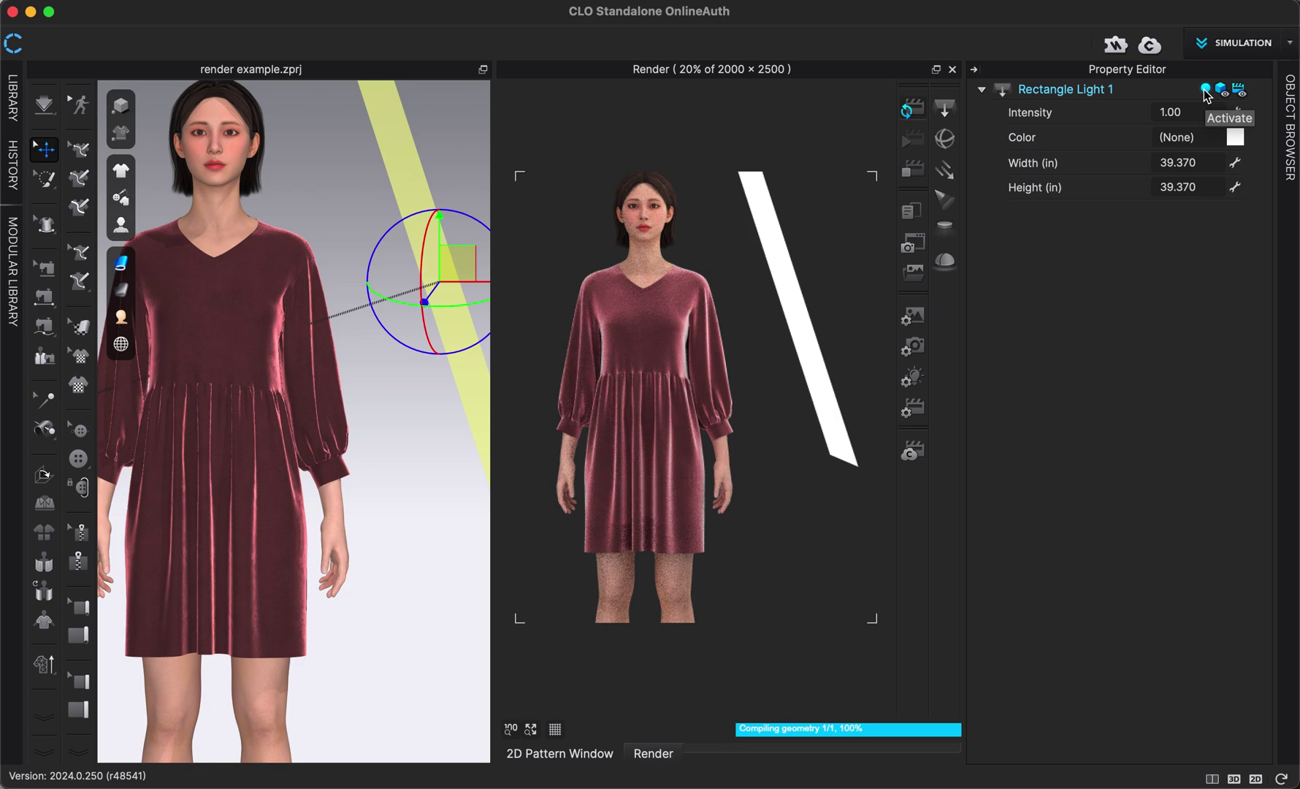
{"action": "left_click", "coordinate": [1205, 89]}
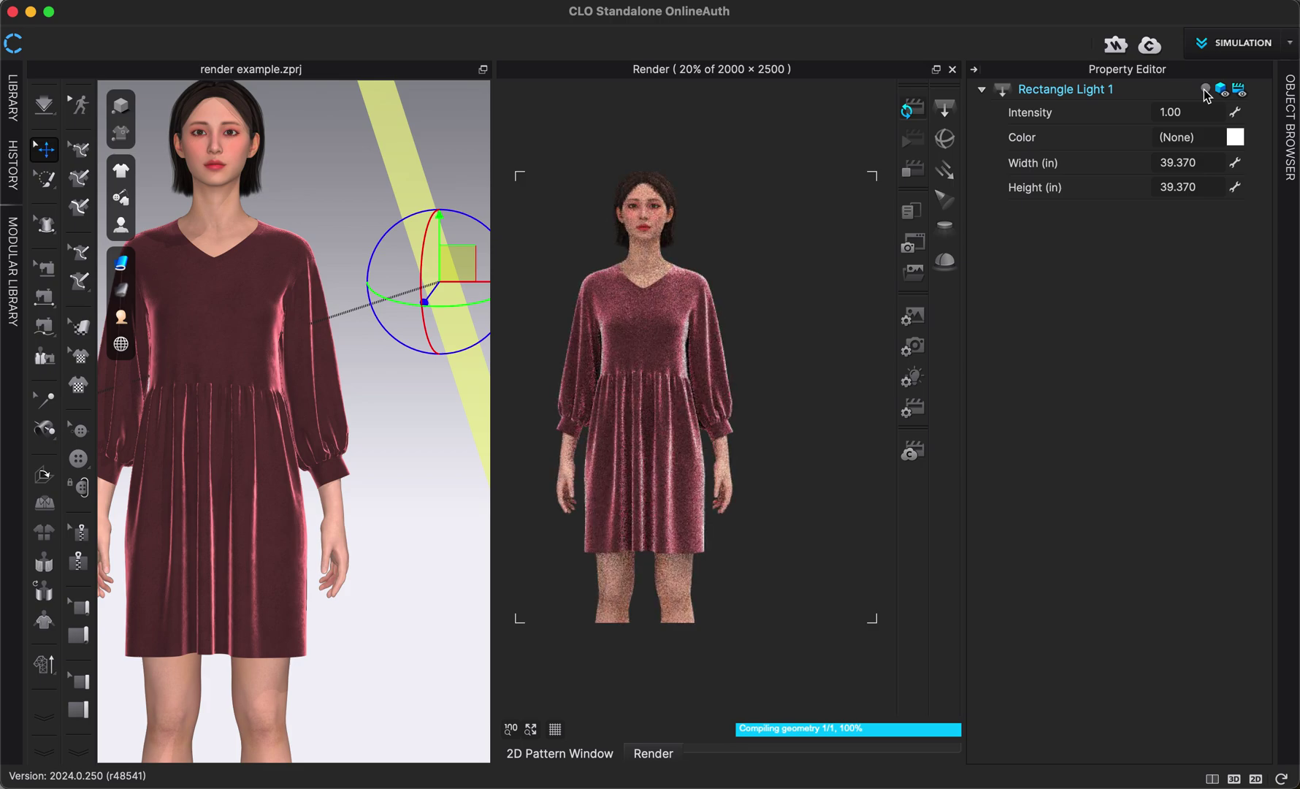
{"action": "left_click", "coordinate": [1205, 89]}
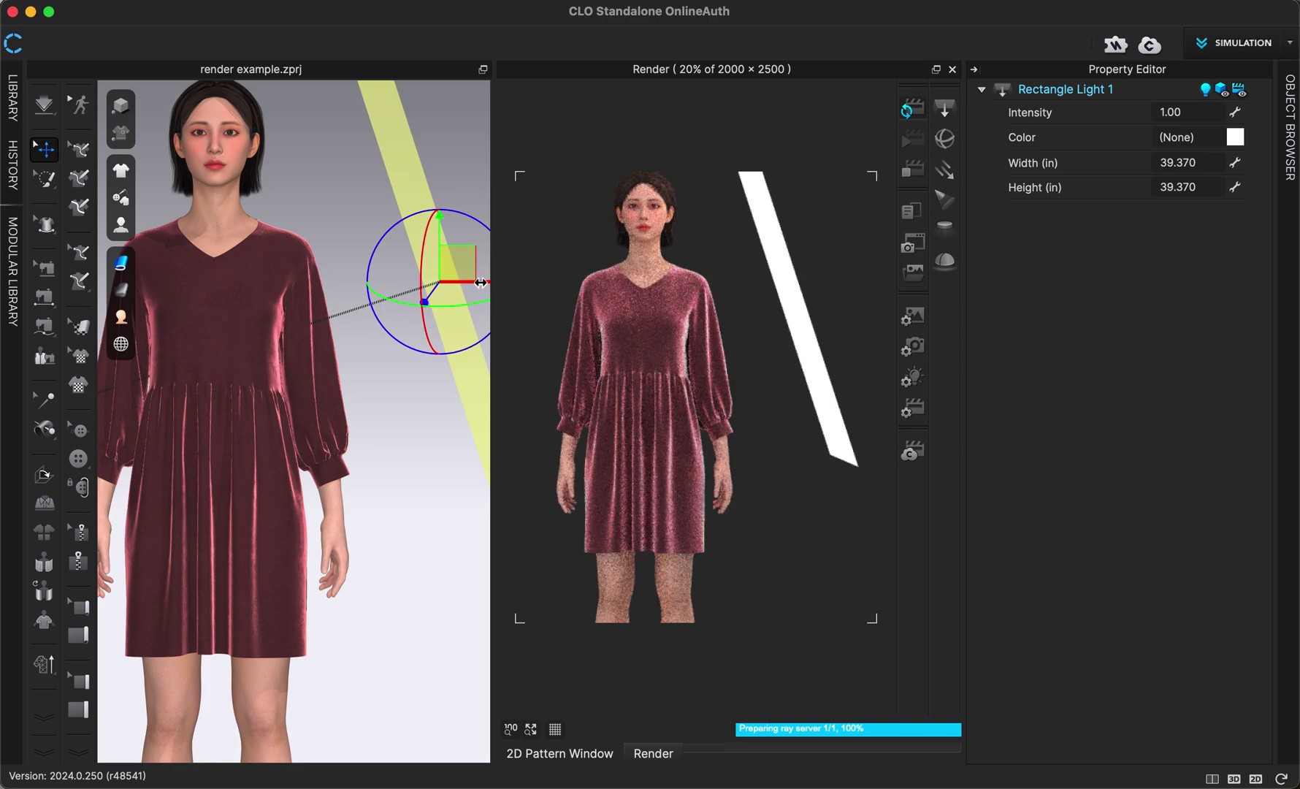
- Move the rectangle light closer to the avatar's left side and set its intensity to 1.3
{"action": "left_click_drag", "start_coordinate": [471, 282], "coordinate": [425, 283]}
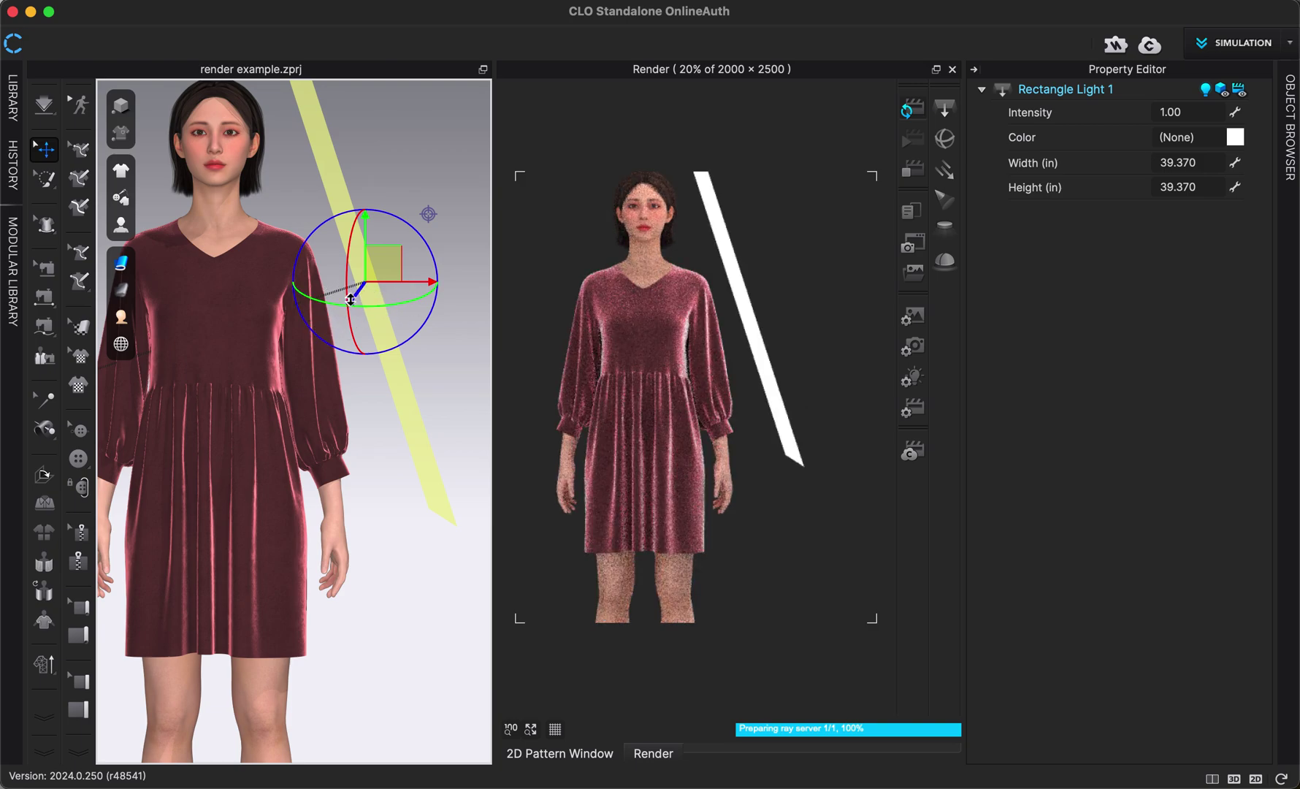
{"action": "left_click", "coordinate": [1189, 116]}
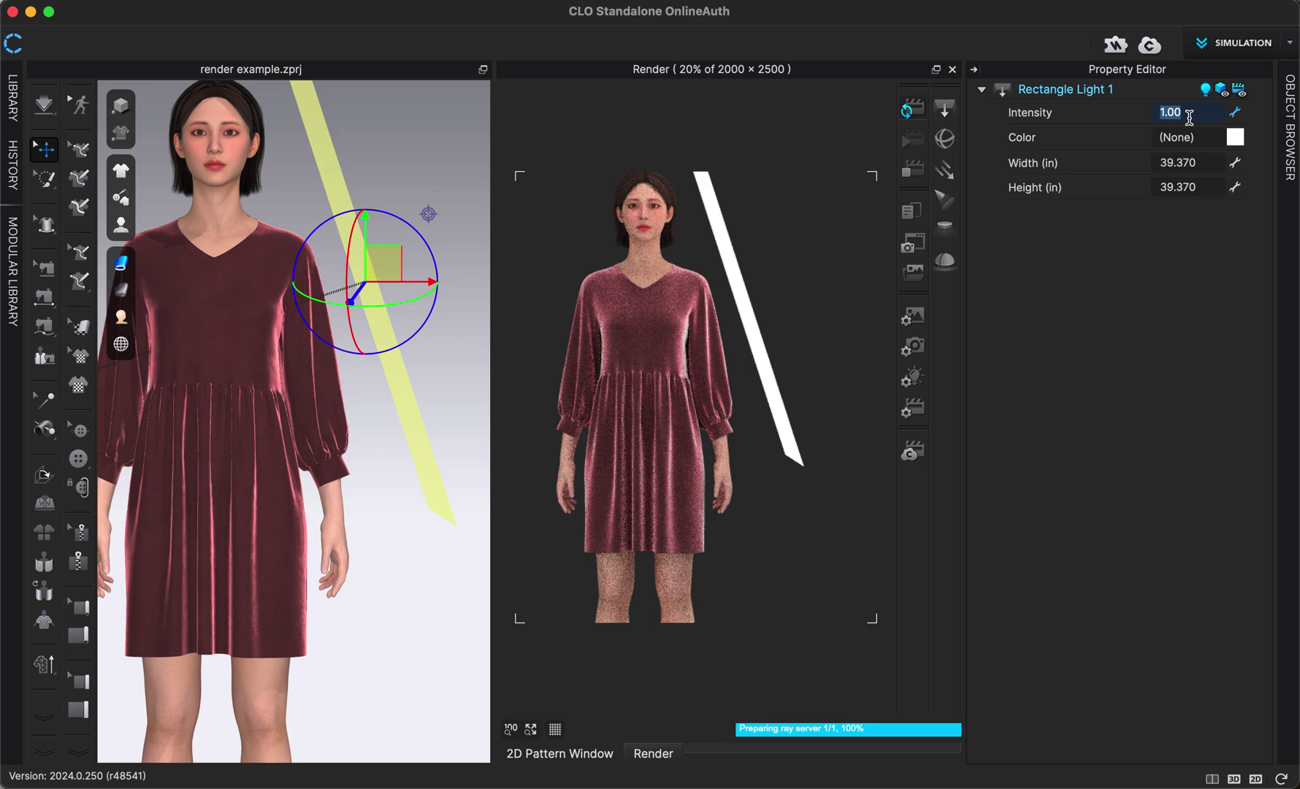
{"action": "type", "text": "1.3"}
{"action": "key", "text": "Return"}
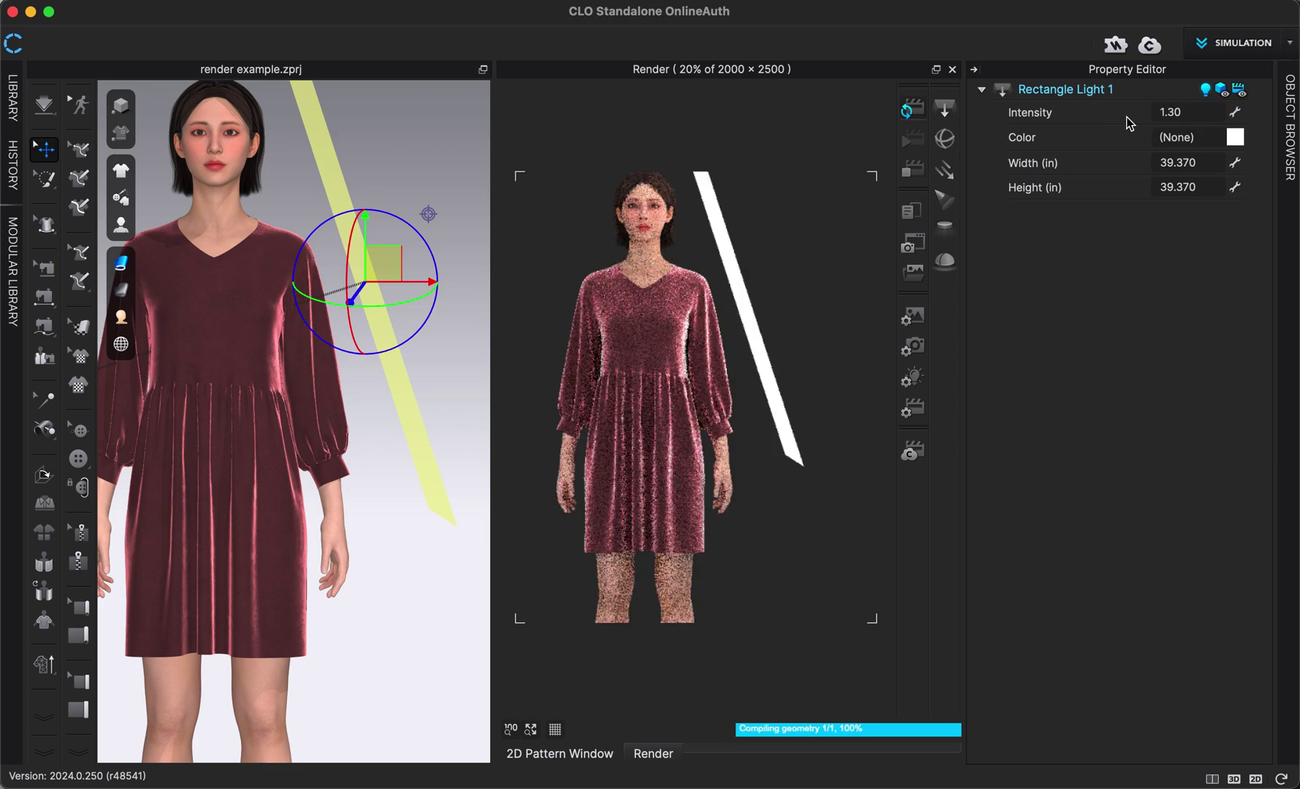
- Turn the rectangle light about its vertical axis and shift it sideways toward the avatar
{"action": "left_click", "coordinate": [1205, 90]}
{"action": "left_click_drag", "start_coordinate": [421, 293], "coordinate": [404, 298]}
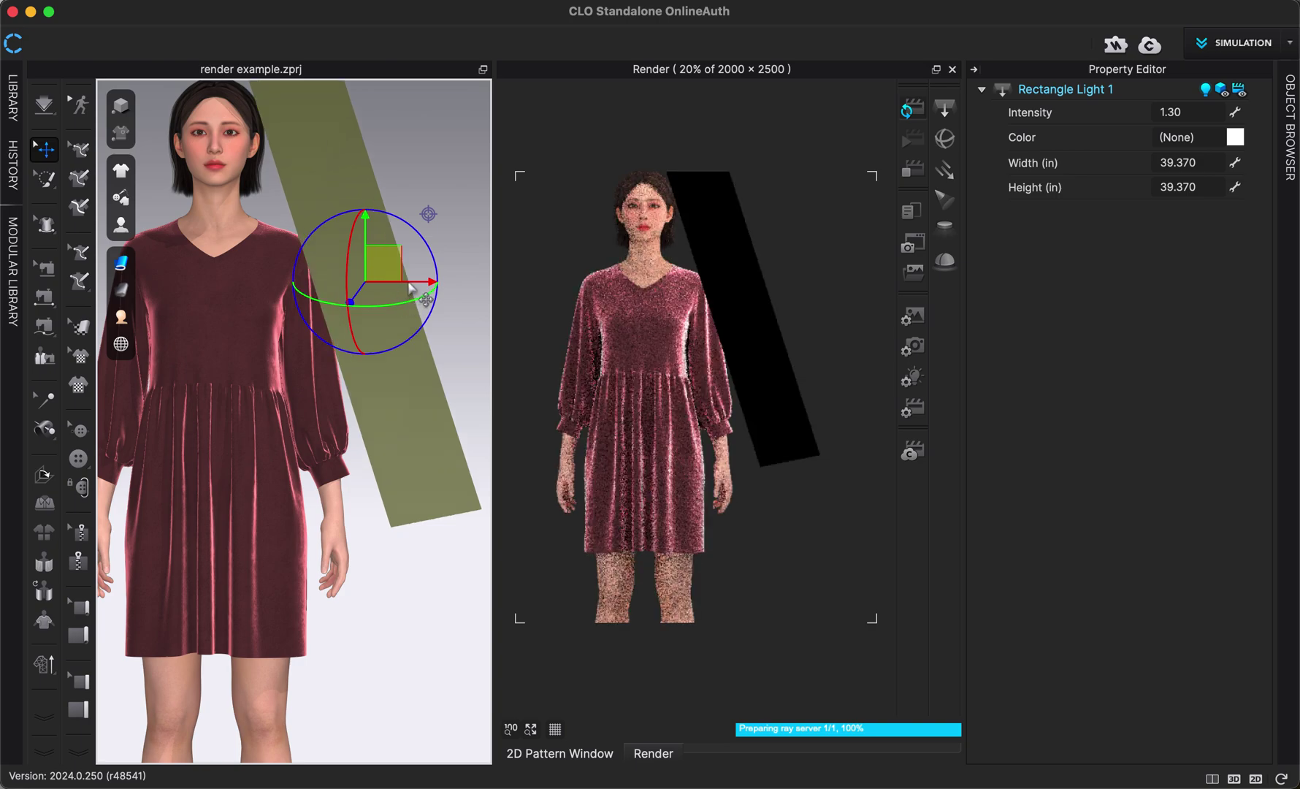
{"action": "left_click_drag", "start_coordinate": [410, 285], "coordinate": [379, 287]}
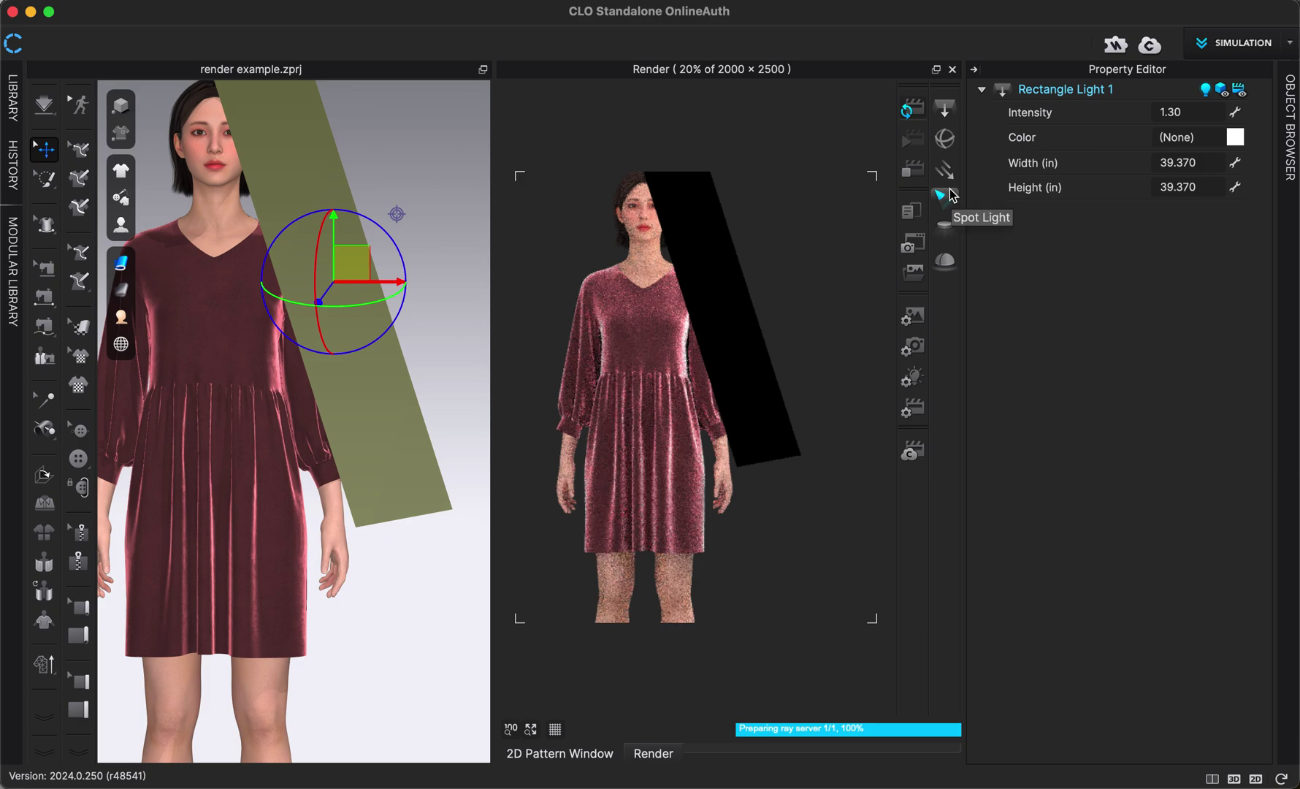
{"action": "left_click_drag", "start_coordinate": [385, 283], "coordinate": [379, 283]}
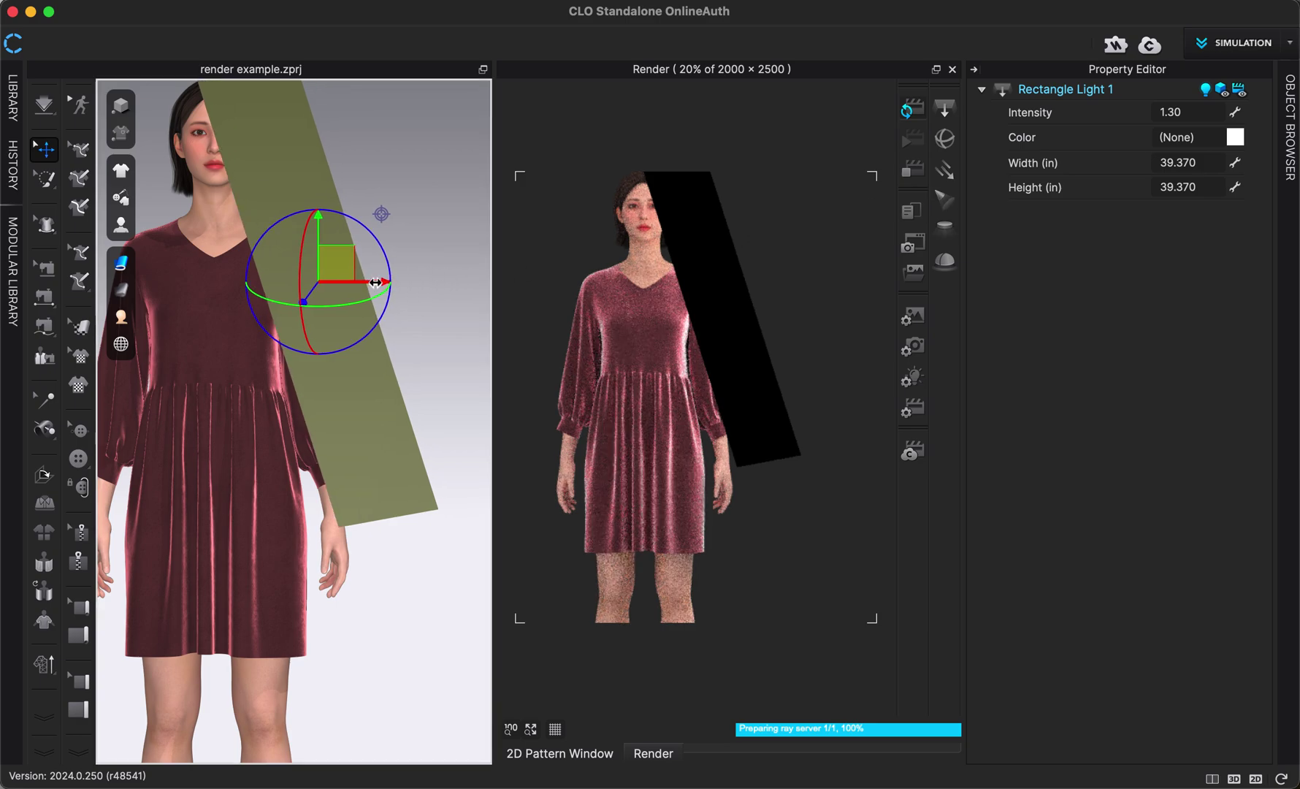
- Position the rectangle light in front of the avatar's upper body, checking the placement from the side and the front
{"action": "right_click_drag", "start_coordinate": [380, 283], "coordinate": [310, 403]}
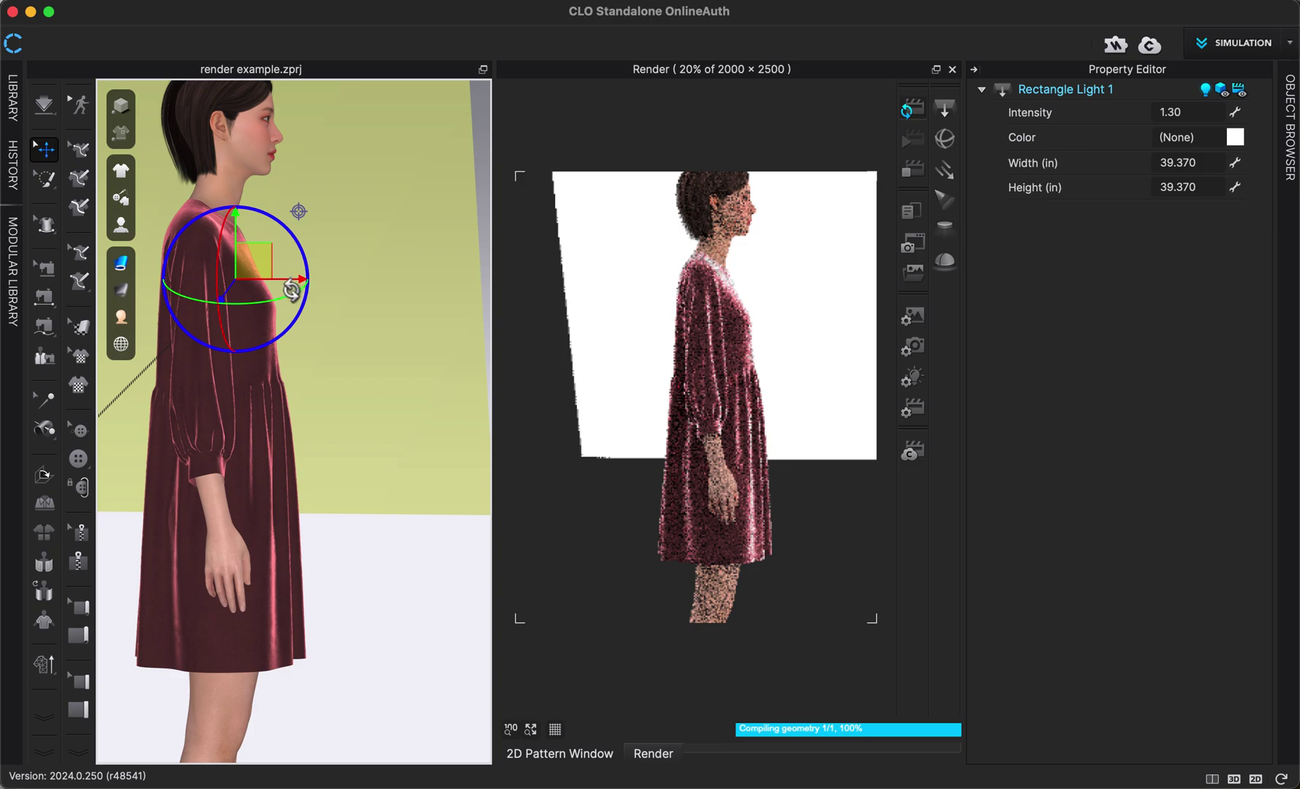
{"action": "left_click_drag", "start_coordinate": [291, 290], "coordinate": [363, 279]}
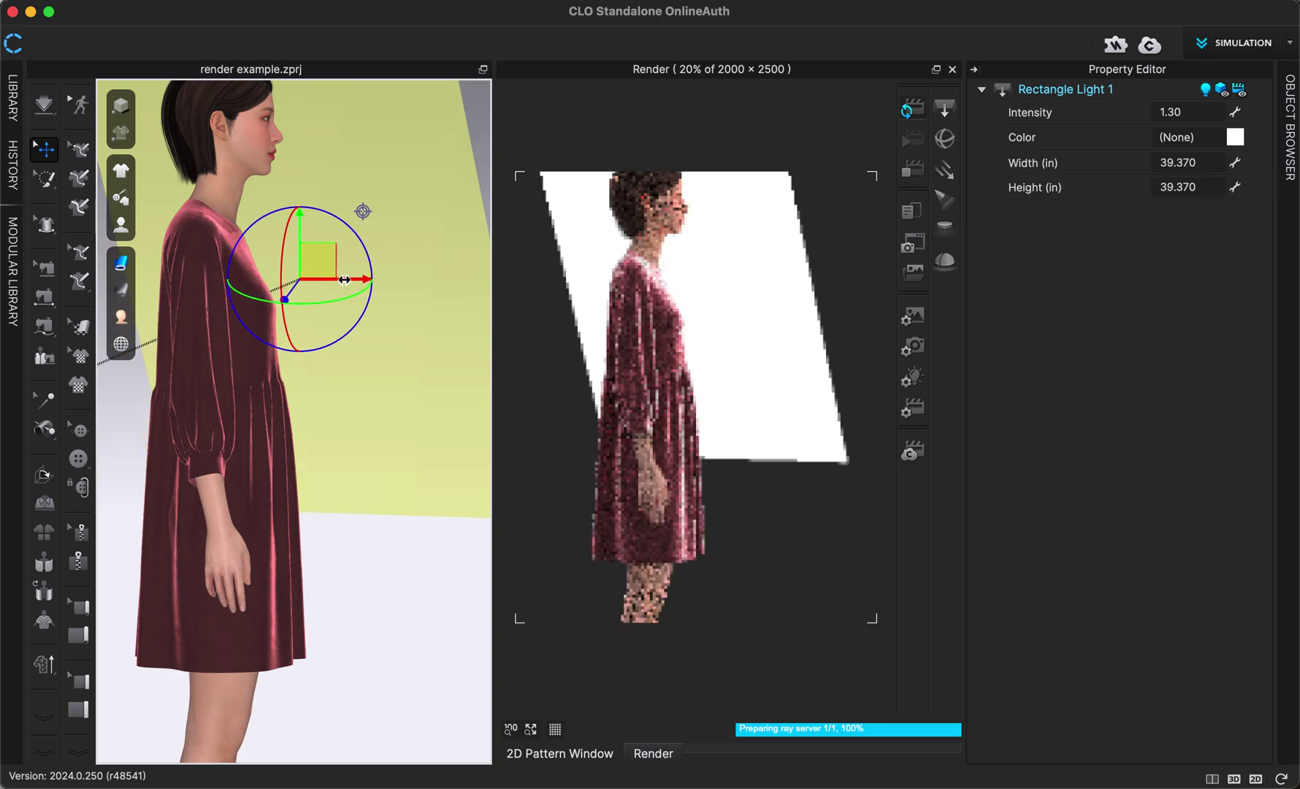
{"action": "right_click_drag", "start_coordinate": [352, 362], "coordinate": [287, 364]}
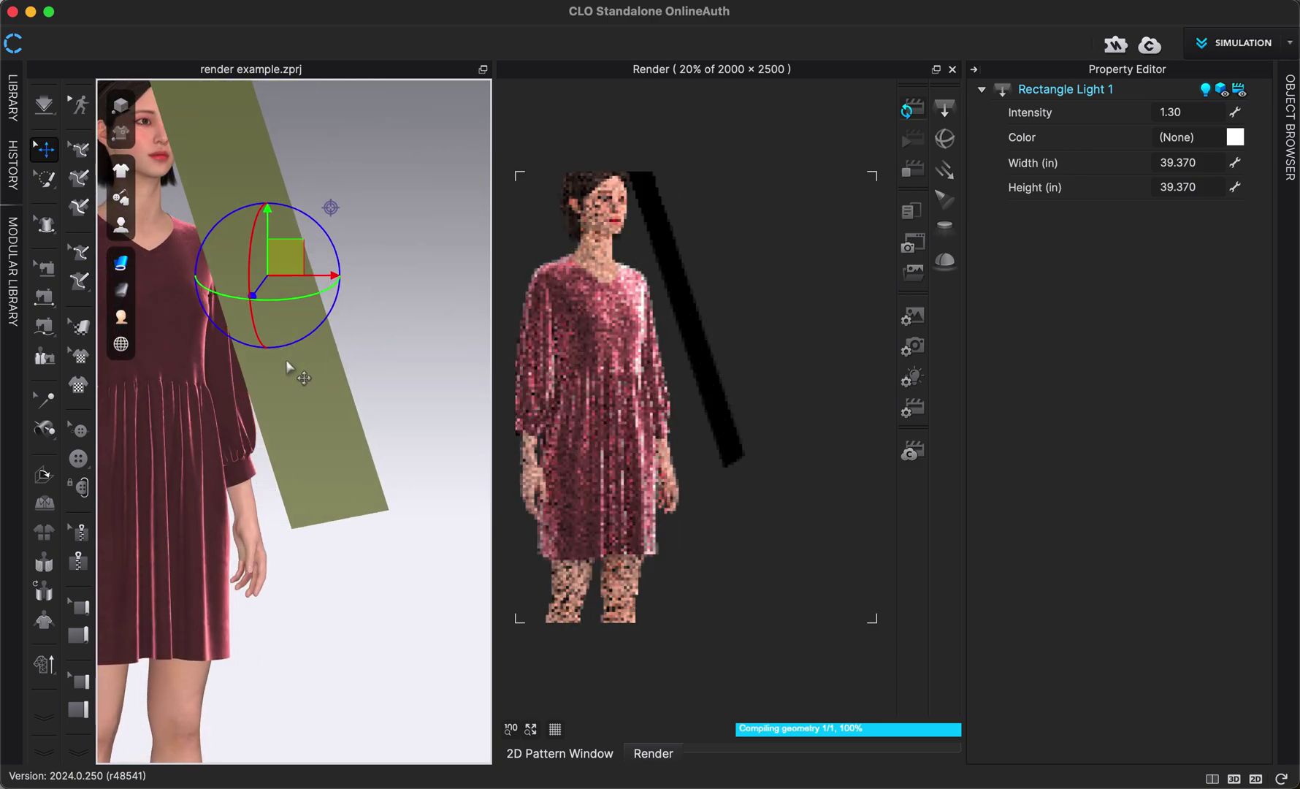
{"action": "key", "text": "2"}
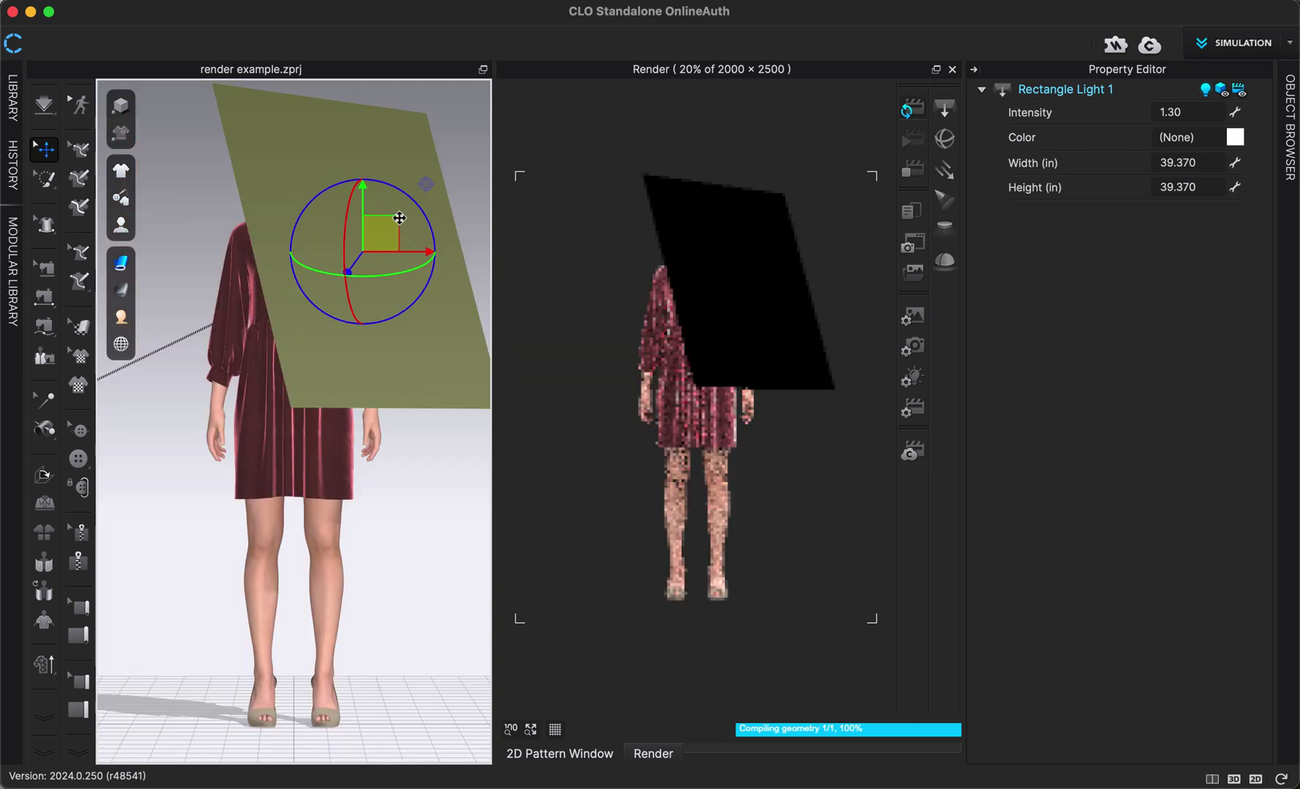
{"action": "left_click_drag", "start_coordinate": [409, 250], "coordinate": [379, 252]}
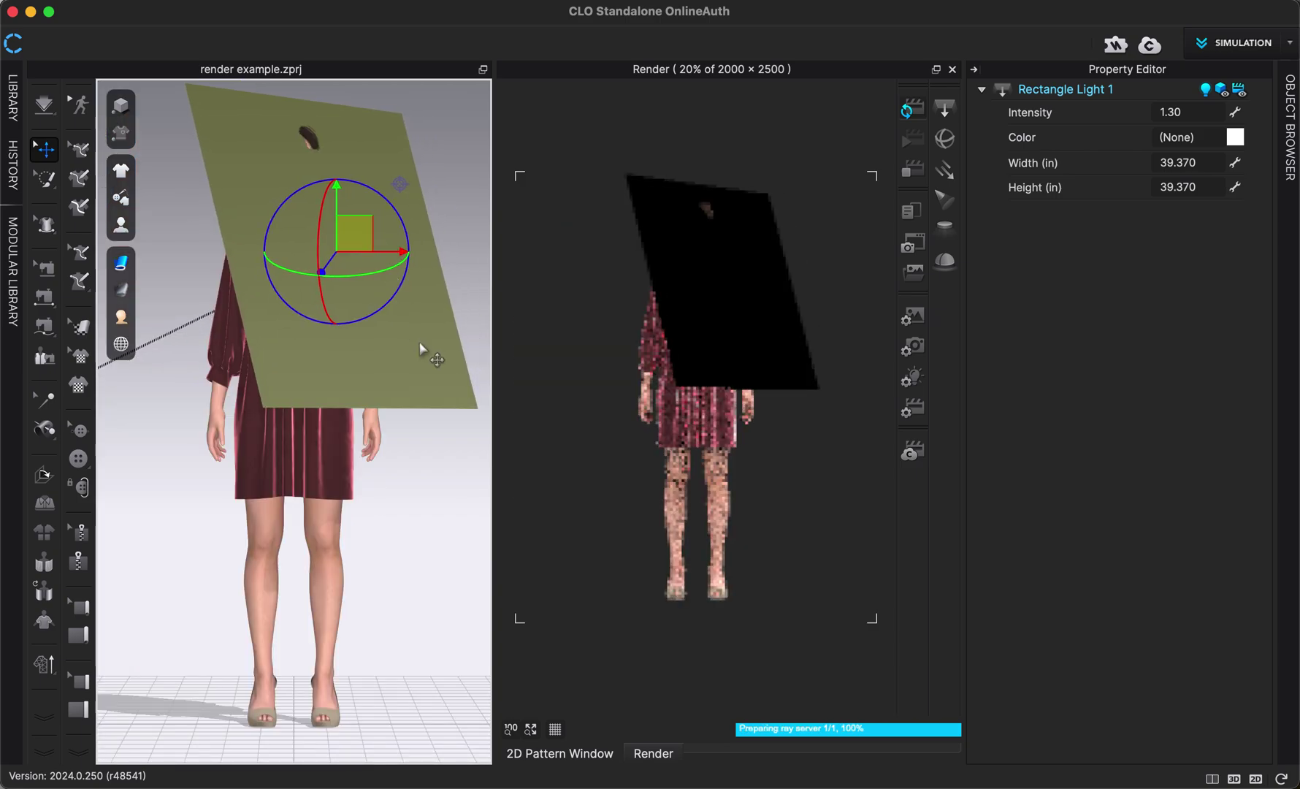
- Hide the rectangle light in the 3D window and deselect it
{"action": "scroll", "coordinate": [426, 354], "scroll_direction": "up", "scroll_amount": 3}
{"action": "middle_click_drag", "start_coordinate": [436, 333], "coordinate": [427, 459]}
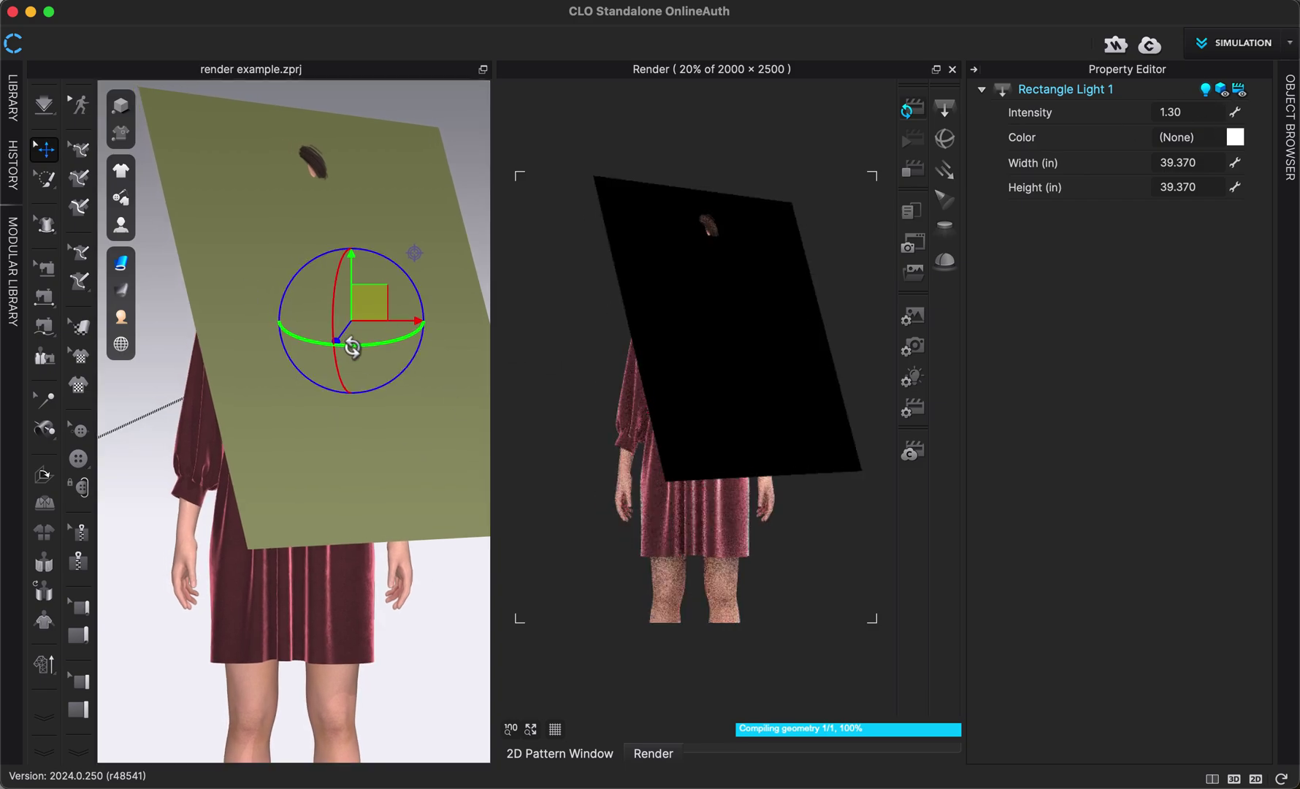
{"action": "left_click", "coordinate": [1222, 90]}
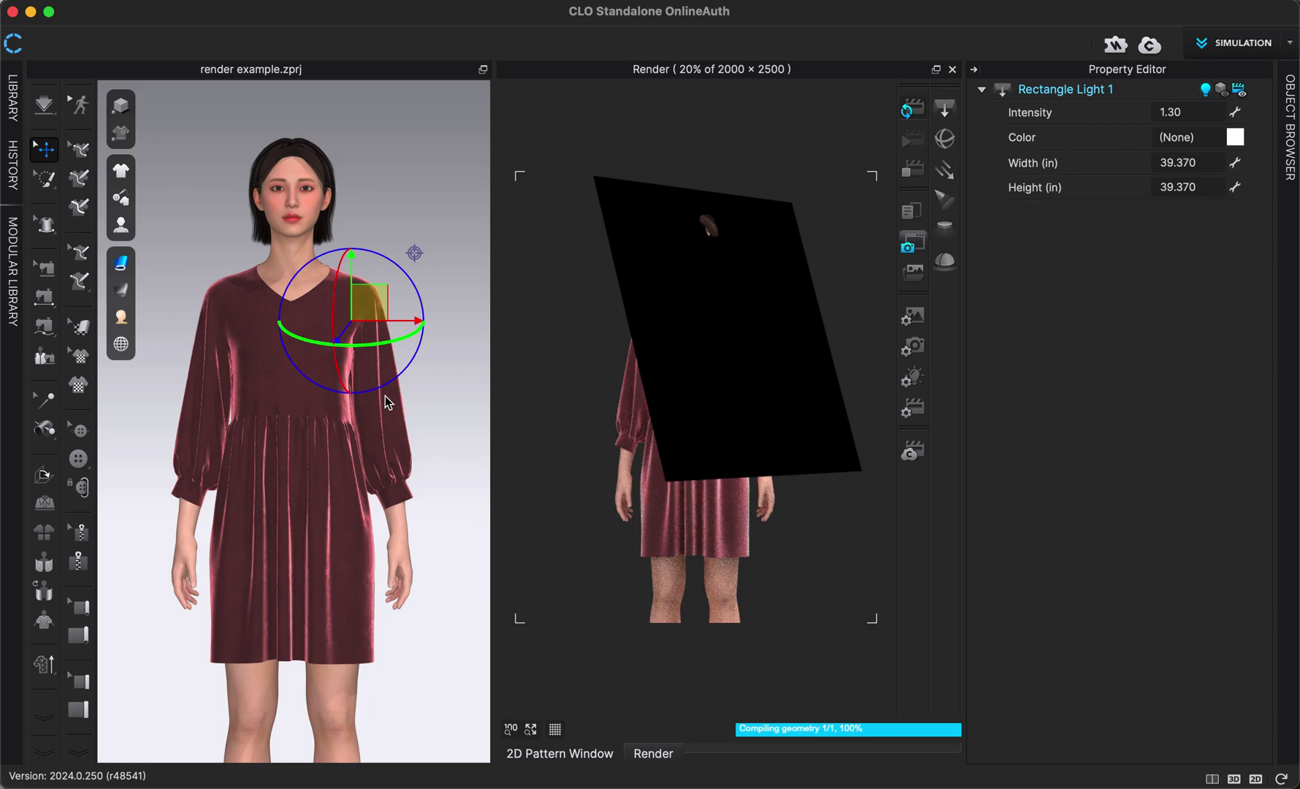
{"action": "scroll", "coordinate": [347, 435], "scroll_direction": "up", "scroll_amount": 2}
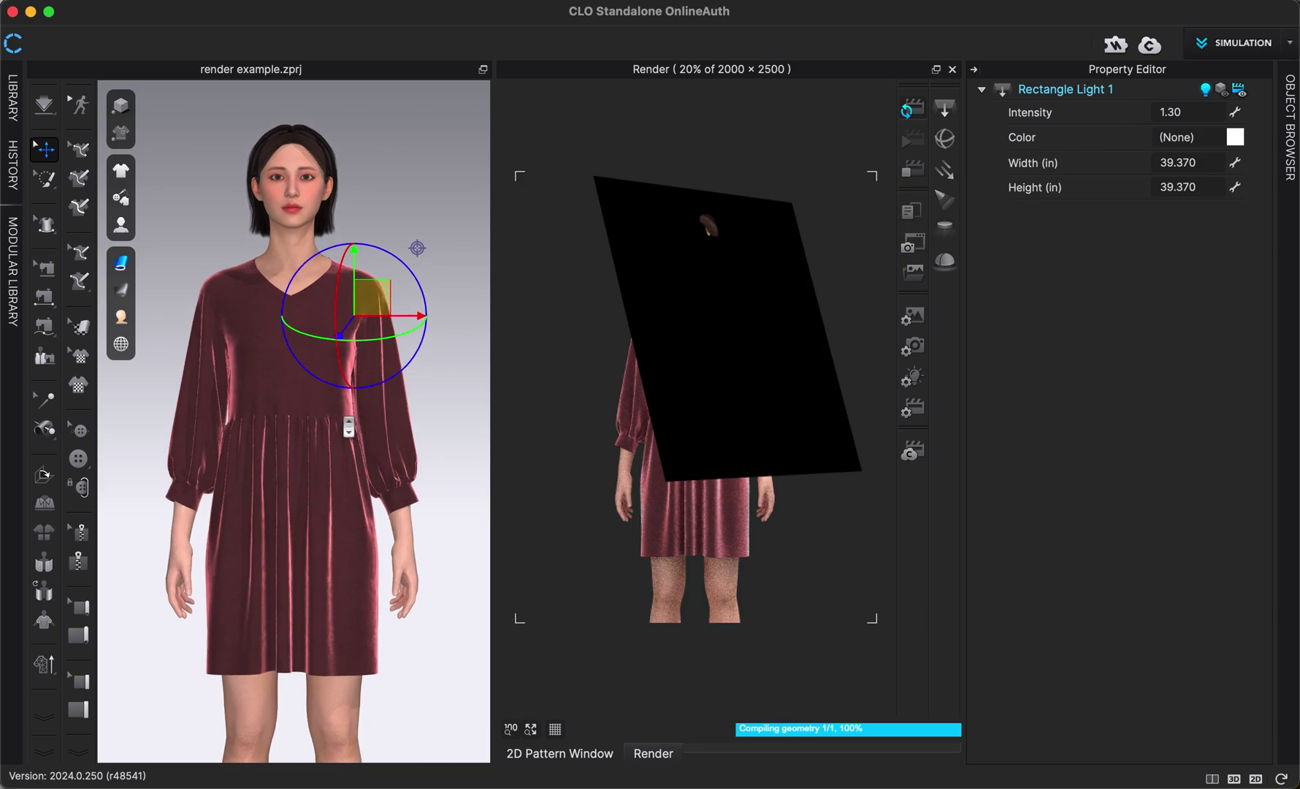
{"action": "left_click", "coordinate": [387, 241]}
{"action": "scroll", "coordinate": [388, 242], "scroll_direction": "up", "scroll_amount": 2}
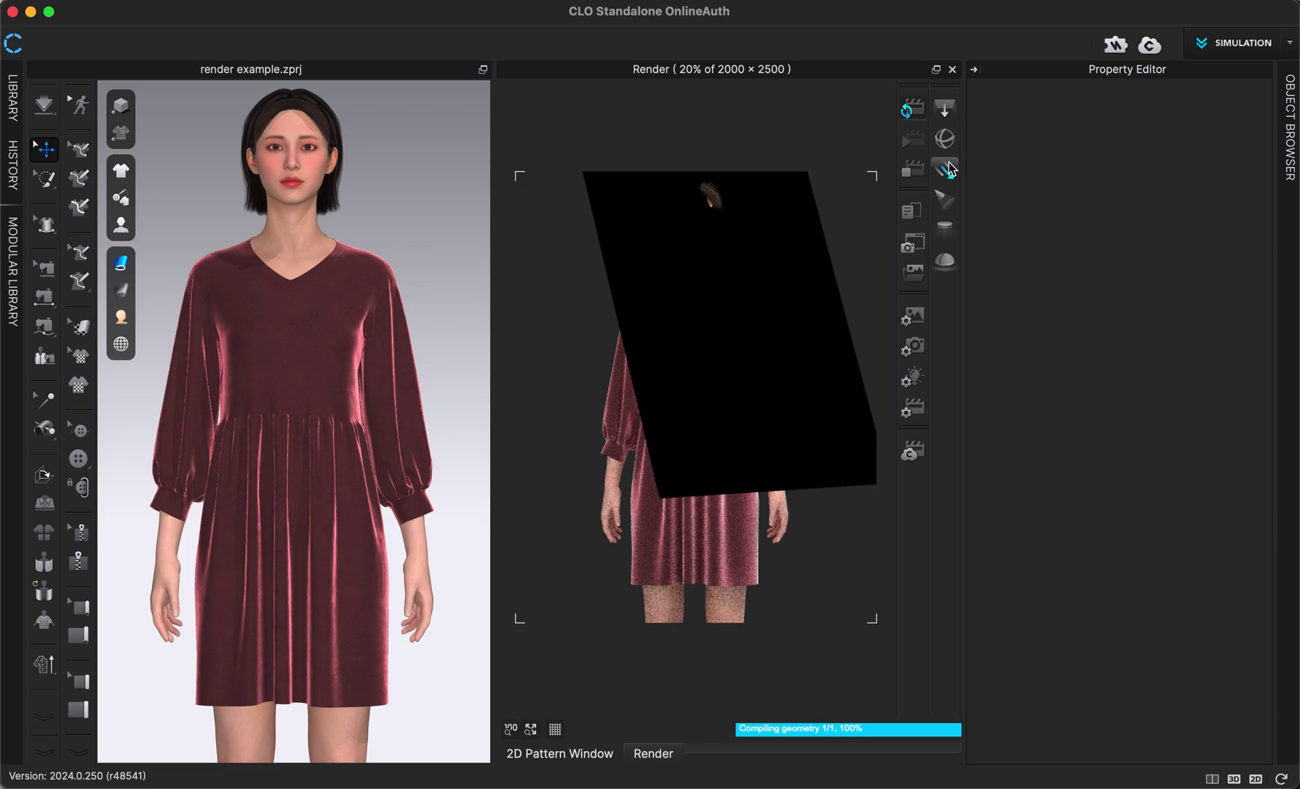
- Open the light properties and hide Rectangle Light 1 from the render while keeping it active
{"action": "left_click", "coordinate": [912, 377]}
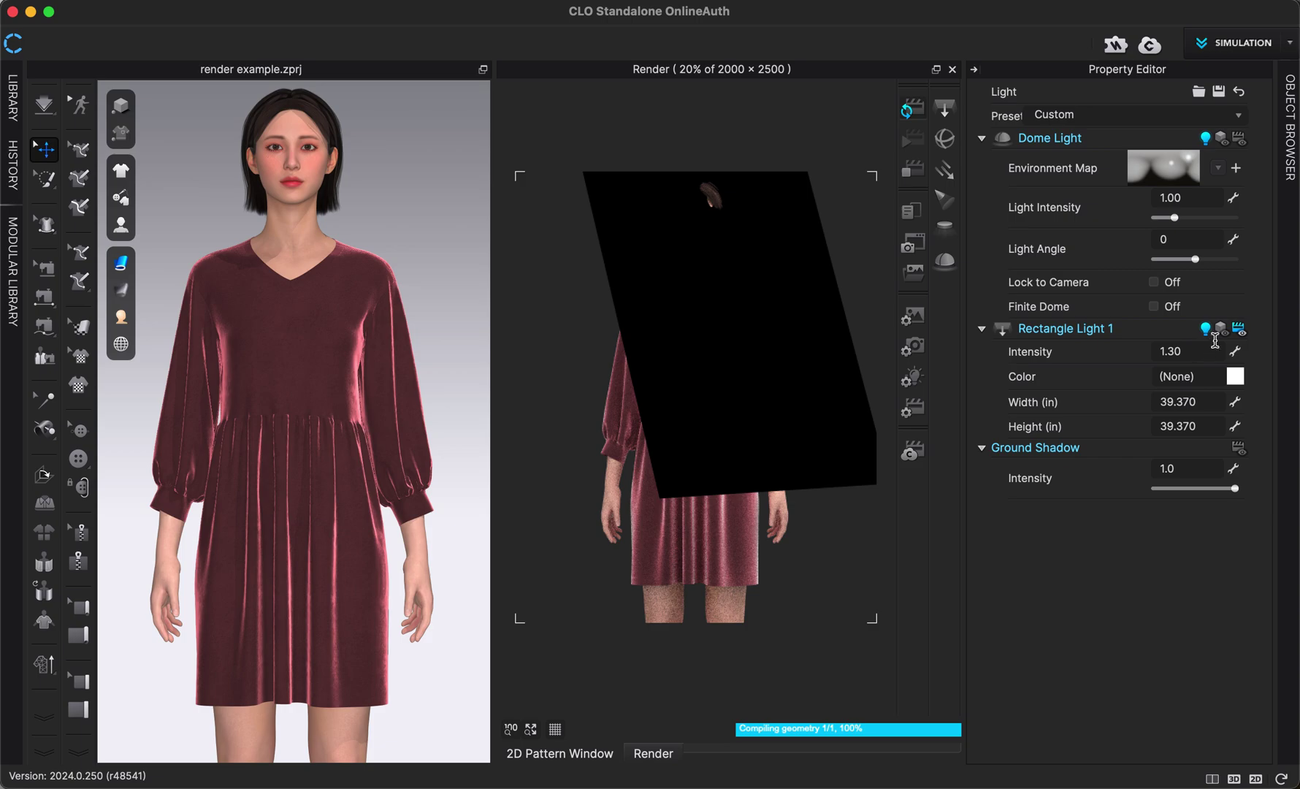
{"action": "left_click", "coordinate": [1239, 330]}
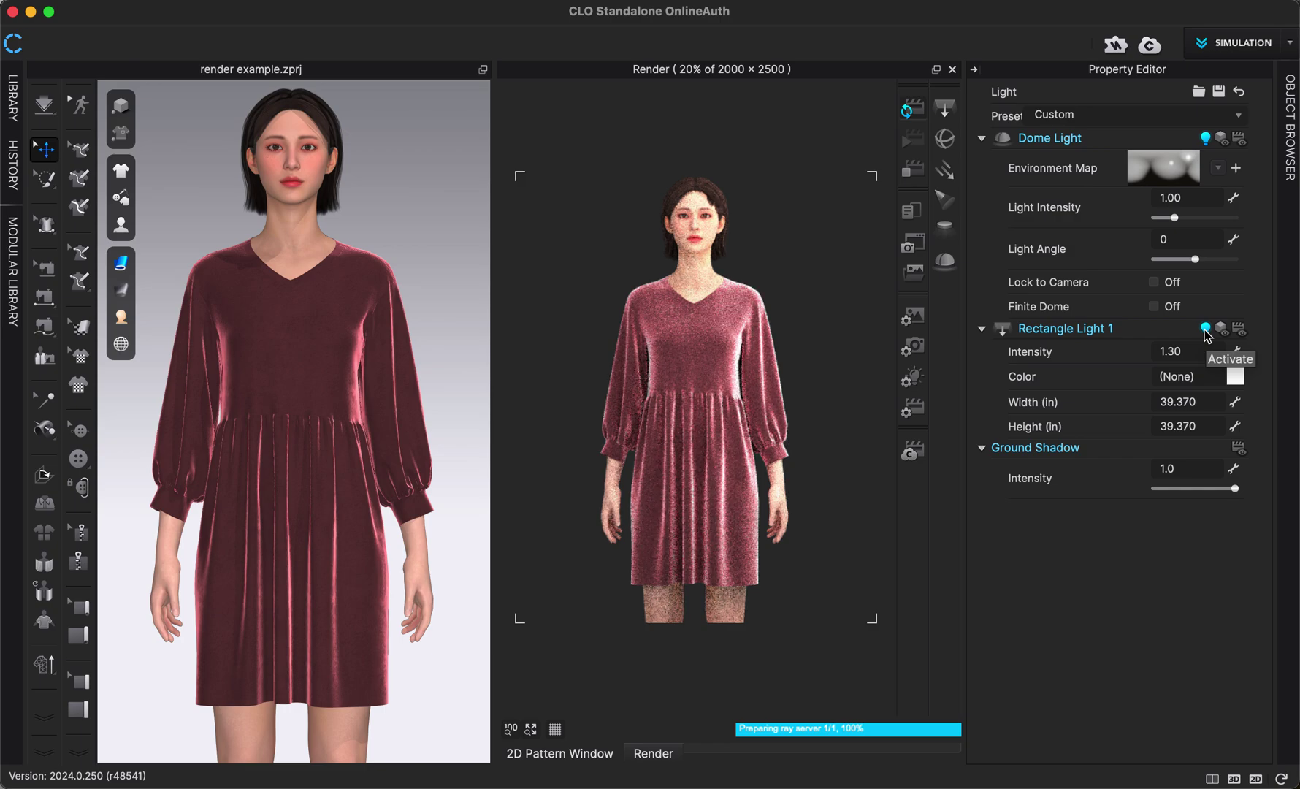
{"action": "left_click", "coordinate": [1205, 329]}
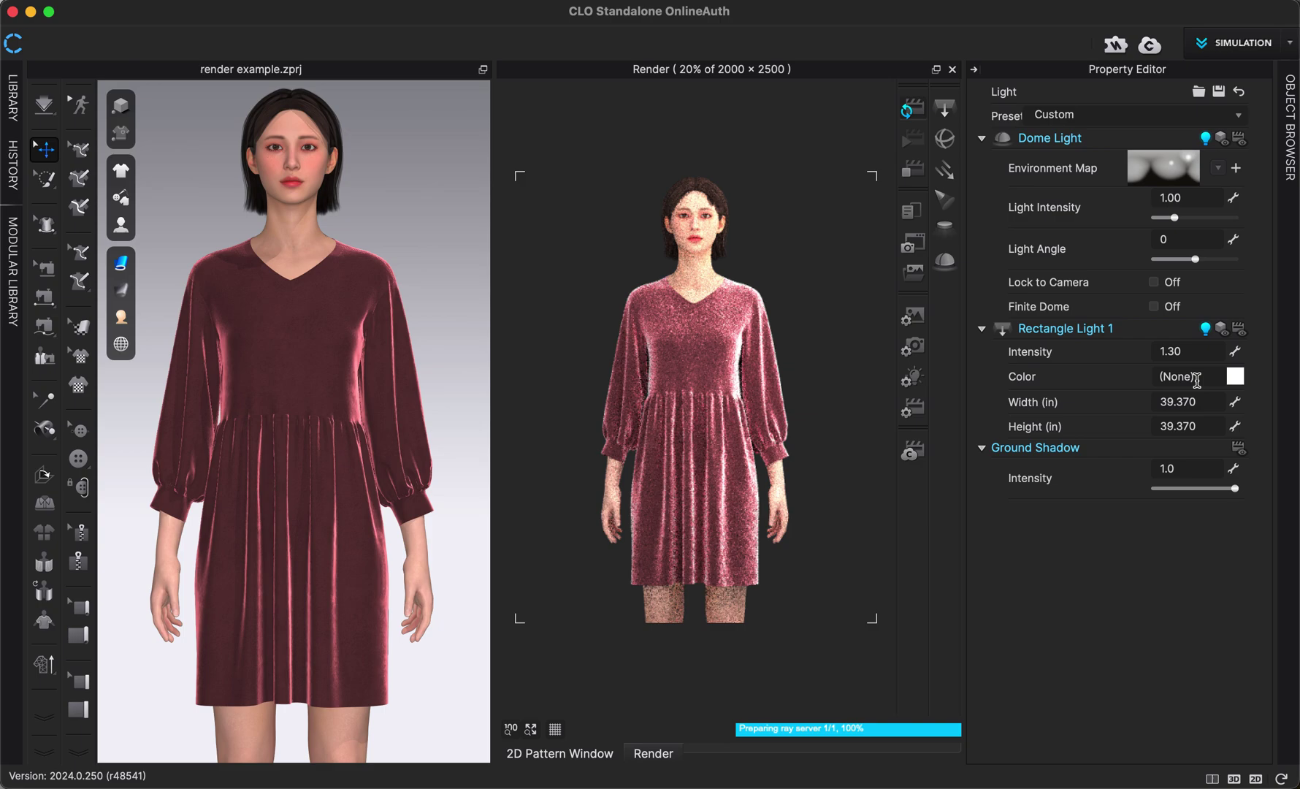
- Colour Rectangle Light 1 with the golden-tan swatch (H 42, S 52, V 83) from the PANTONE FHI Polyester TSX palette
{"action": "left_click", "coordinate": [1236, 379]}
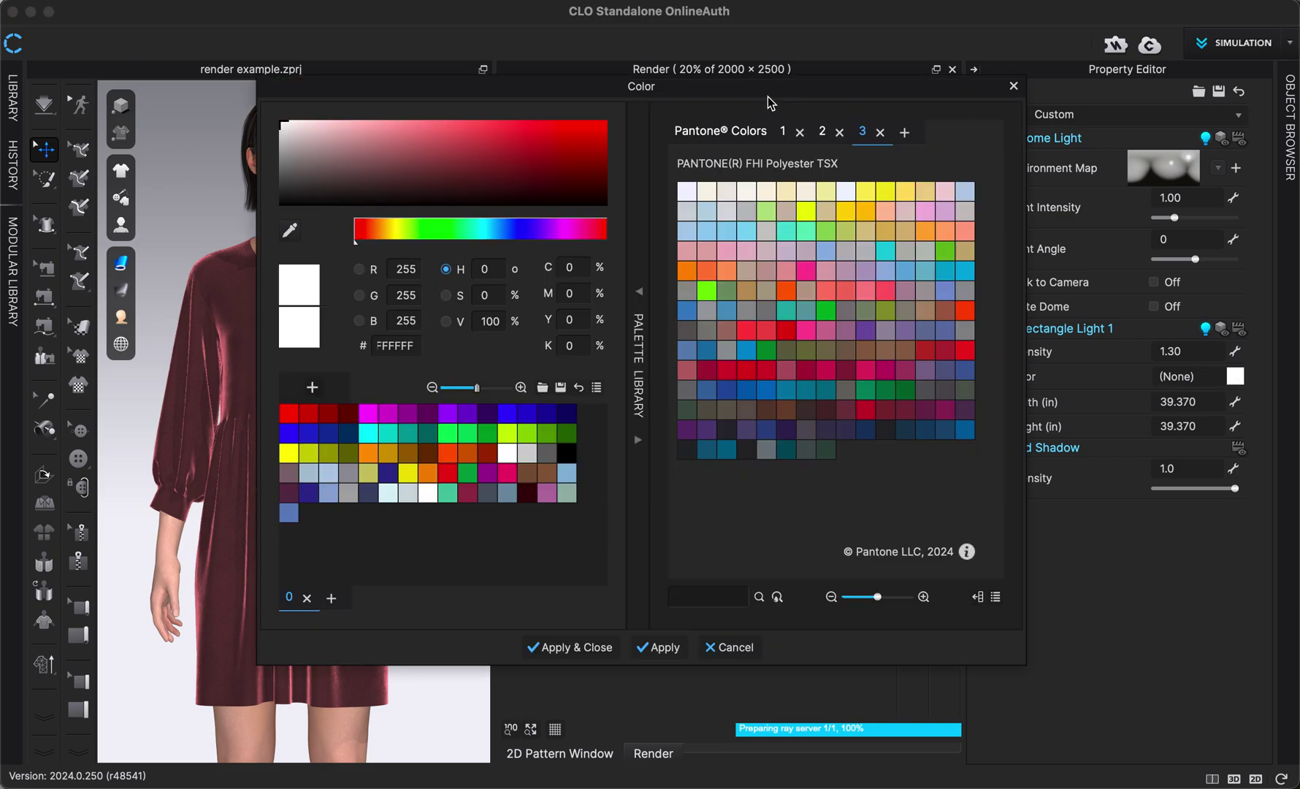
{"action": "left_click_drag", "start_coordinate": [769, 106], "coordinate": [516, 130]}
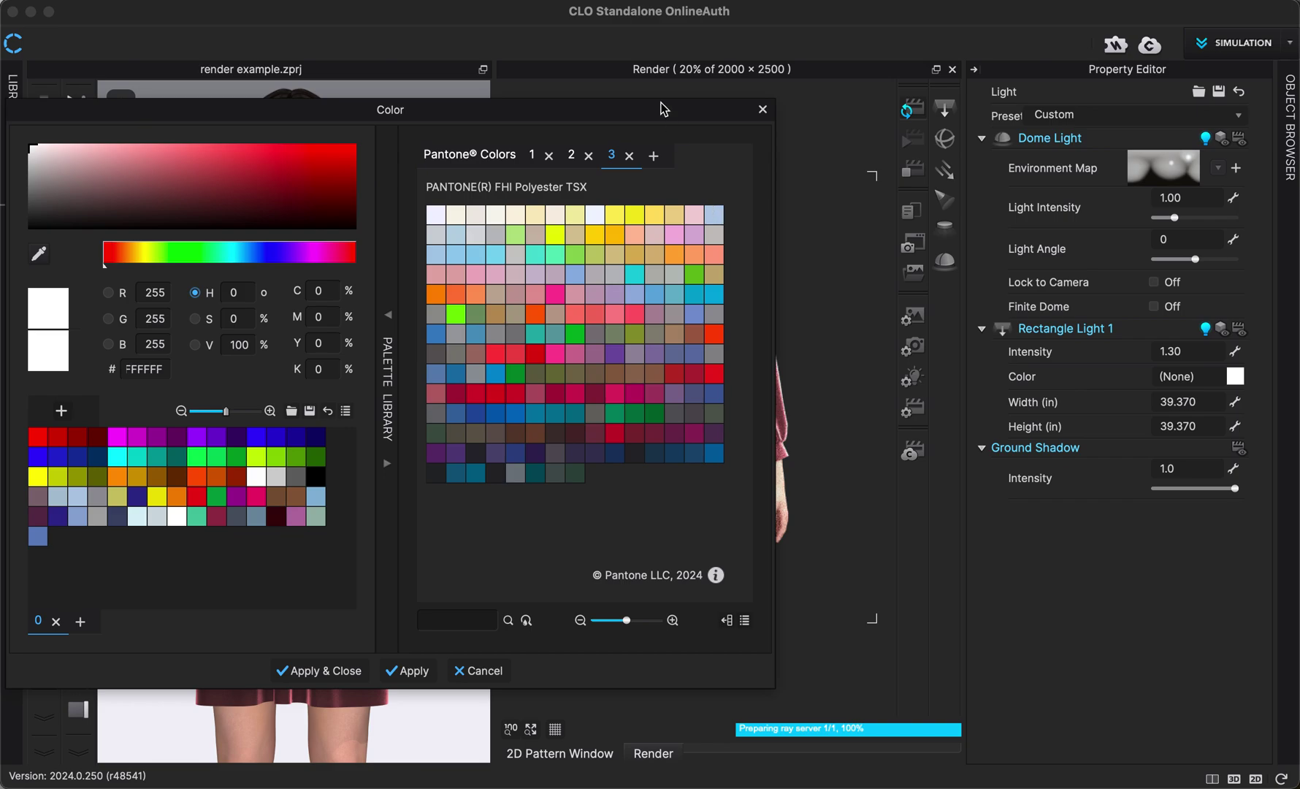
{"action": "left_click_drag", "start_coordinate": [661, 101], "coordinate": [459, 82]}
{"action": "left_click", "coordinate": [430, 237]}
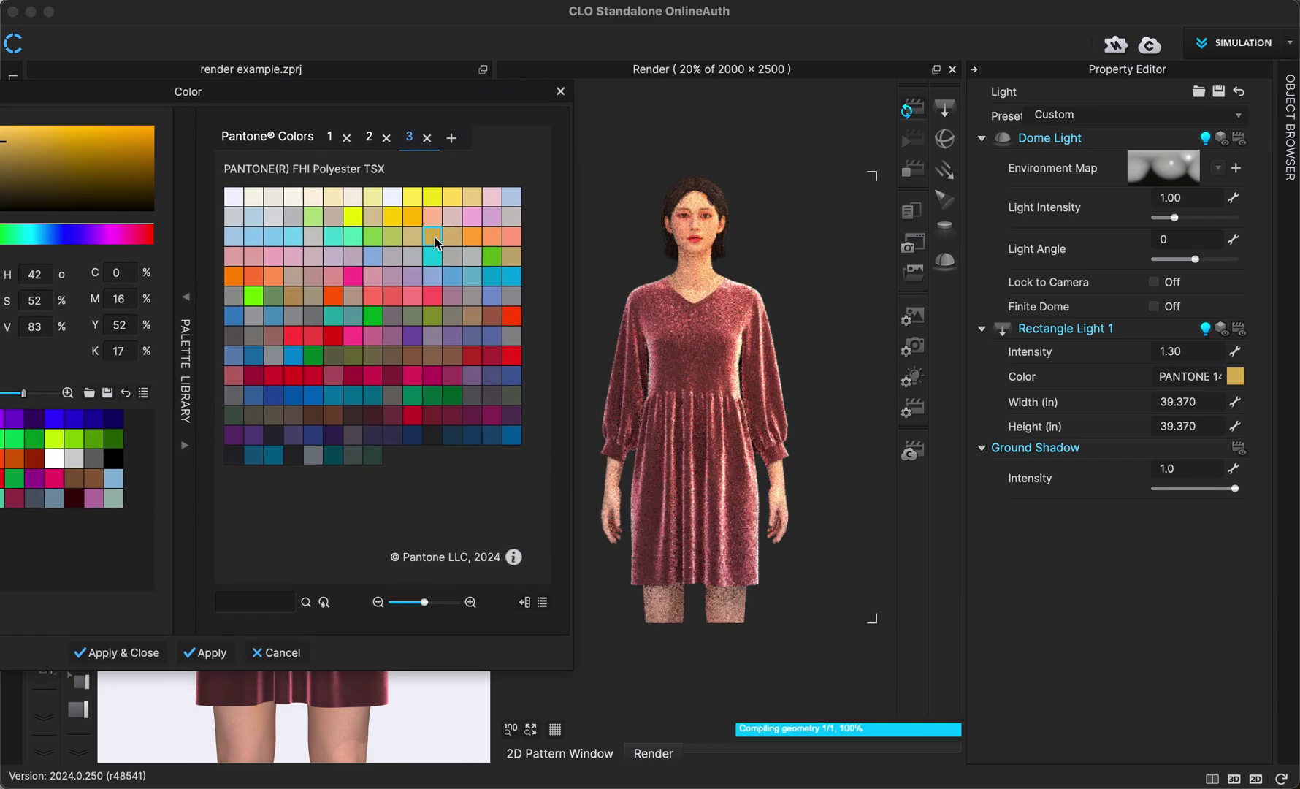
{"action": "left_click", "coordinate": [146, 652]}
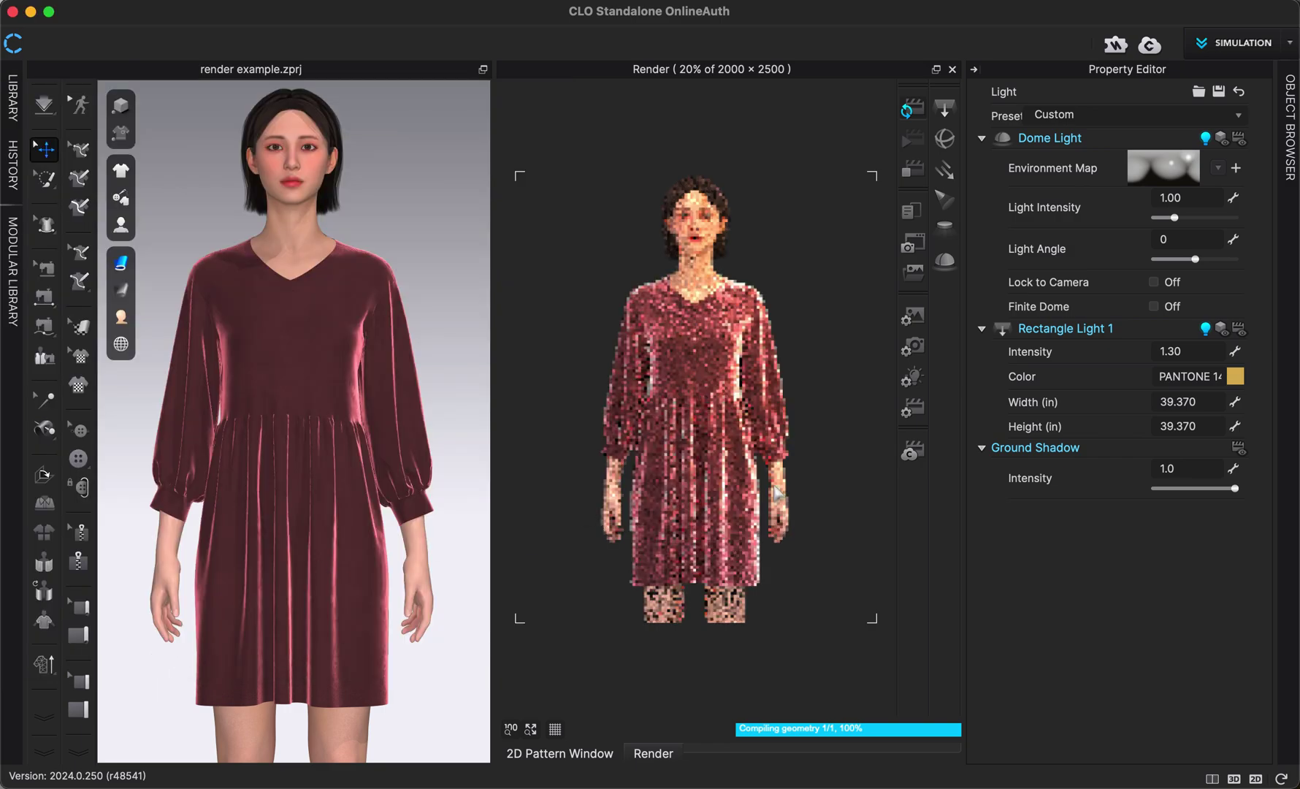
- Set the intensity of Rectangle Light 1 to 1.00
{"action": "double_click", "coordinate": [1177, 351]}
{"action": "type", "text": "1"}
{"action": "key", "text": "Return"}
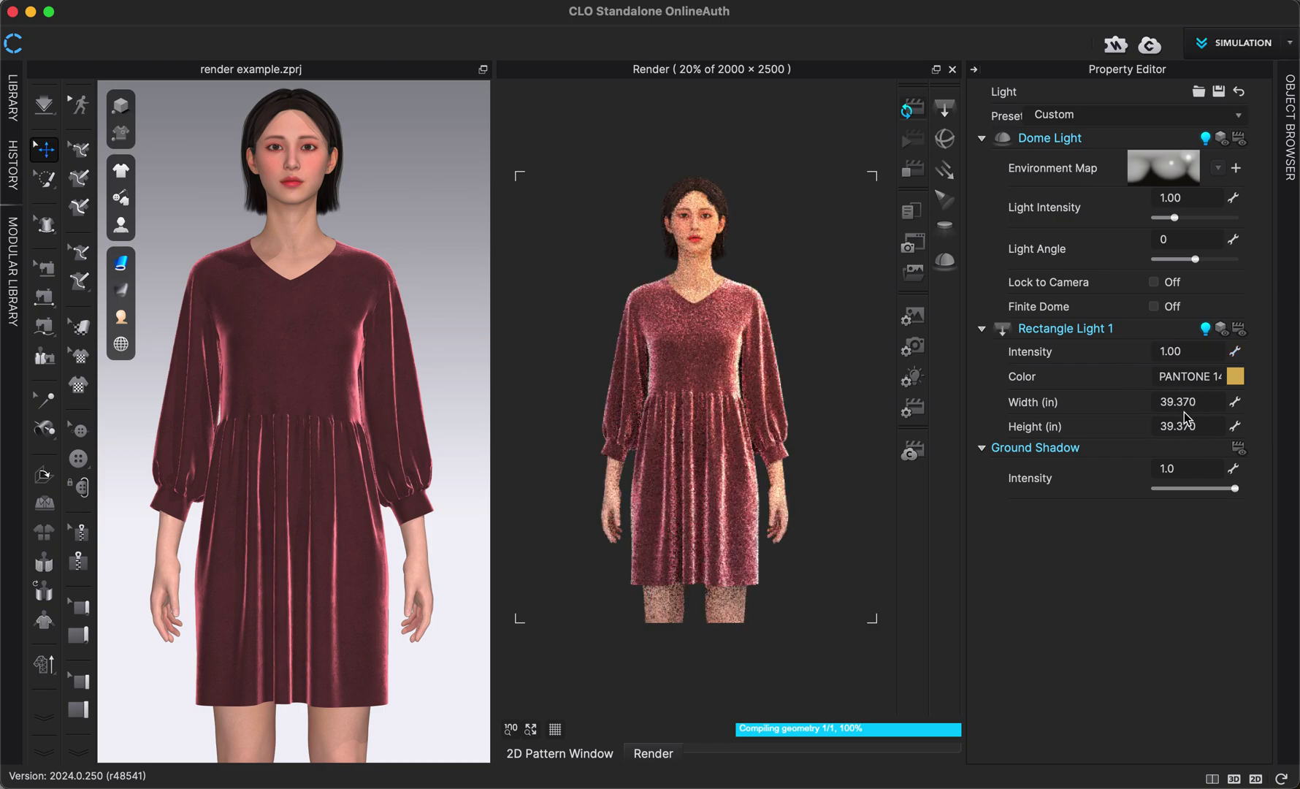
- Show the rectangle light in the 3D window and set its width and height to 20 in each
{"action": "left_click", "coordinate": [1222, 329]}
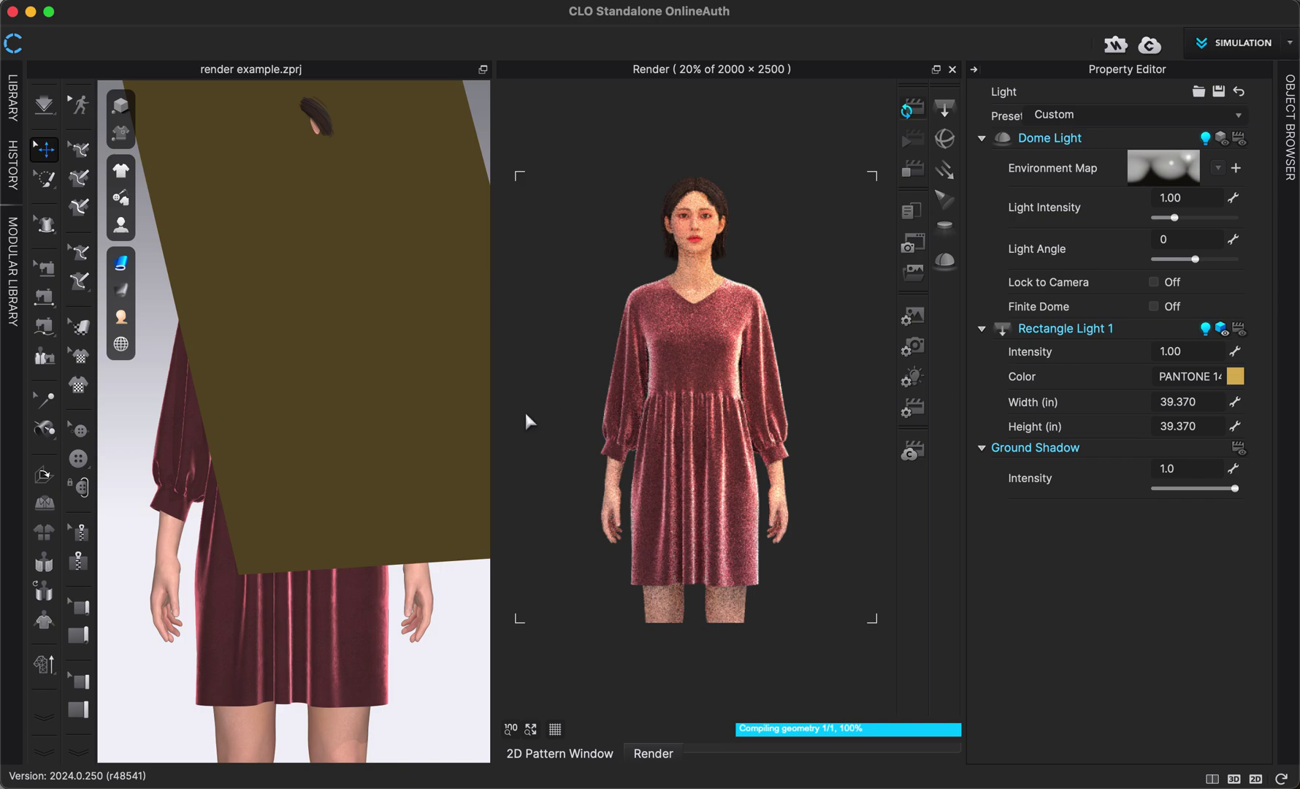
{"action": "scroll", "coordinate": [379, 469], "scroll_direction": "down", "scroll_amount": 2}
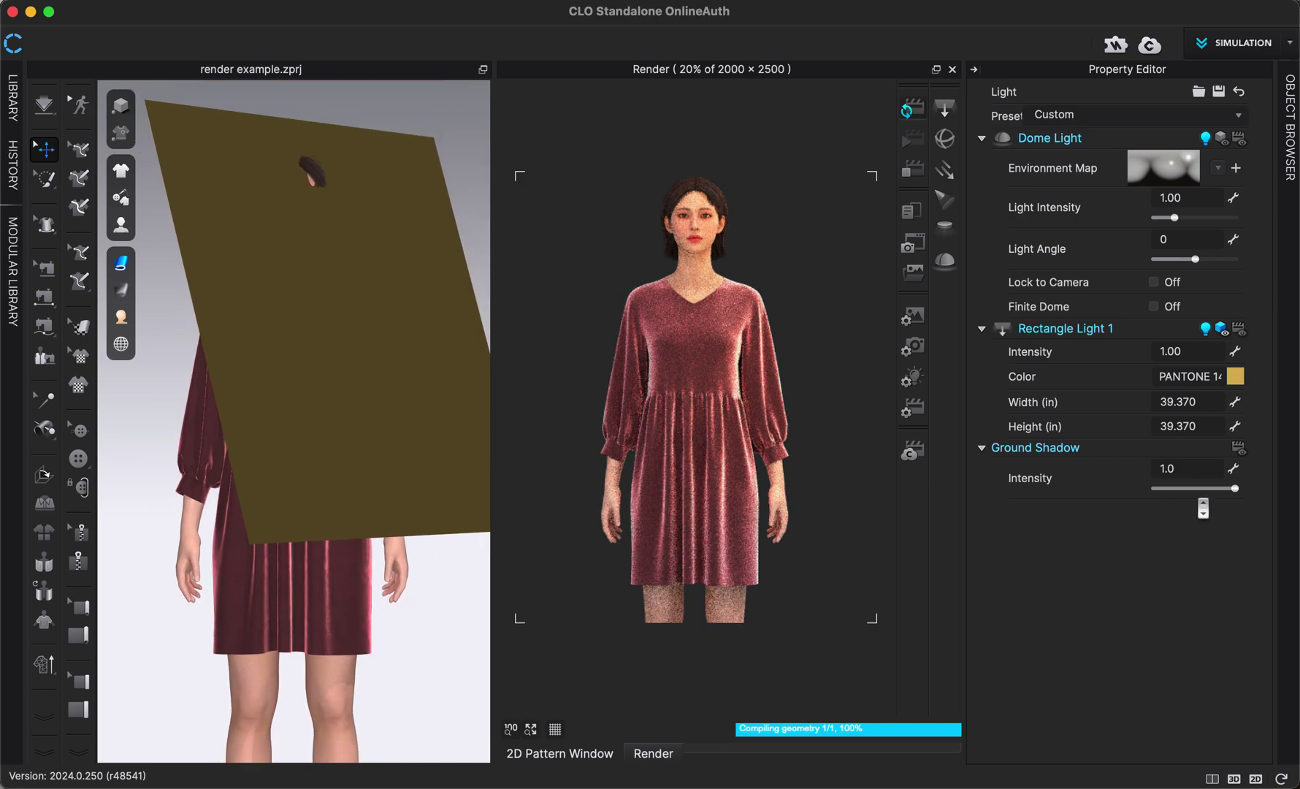
{"action": "left_click", "coordinate": [1202, 401]}
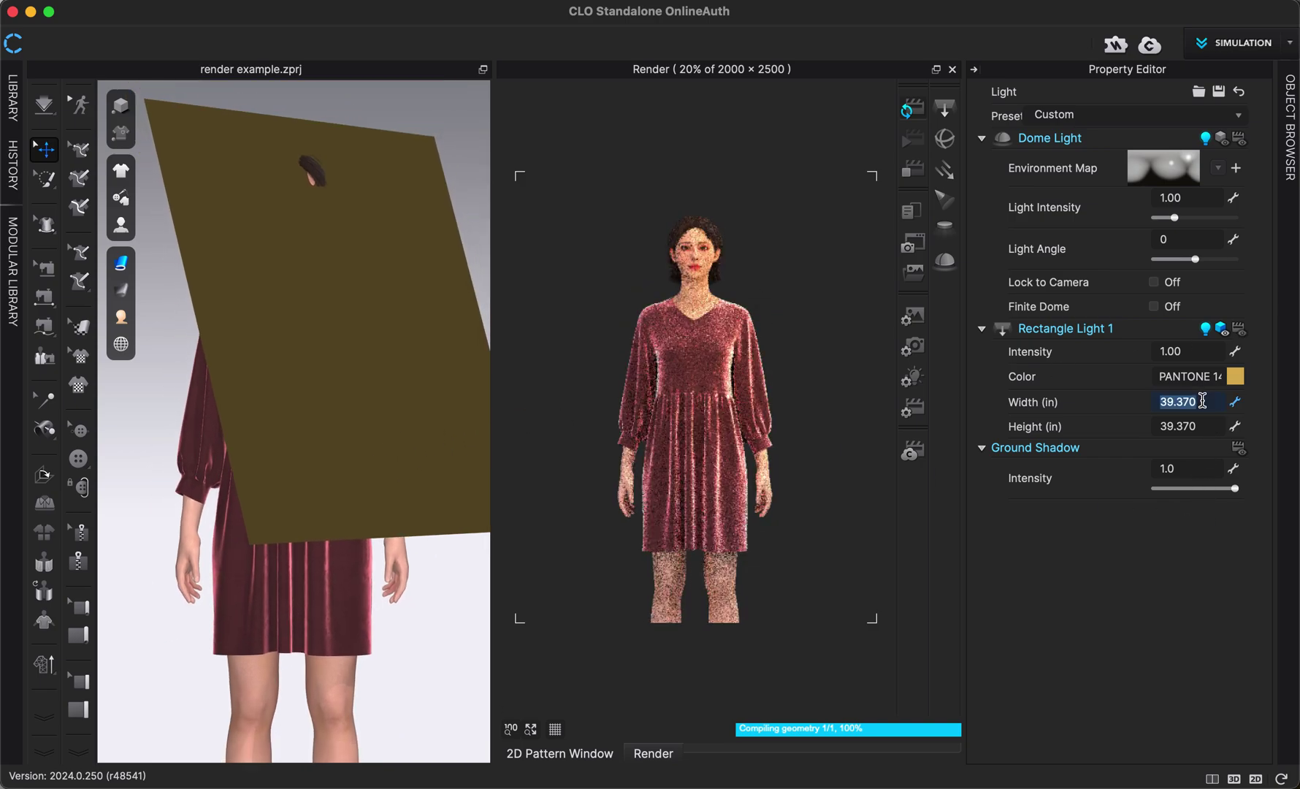
{"action": "type", "text": "20"}
{"action": "left_click", "coordinate": [1210, 423]}
{"action": "type", "text": "20"}
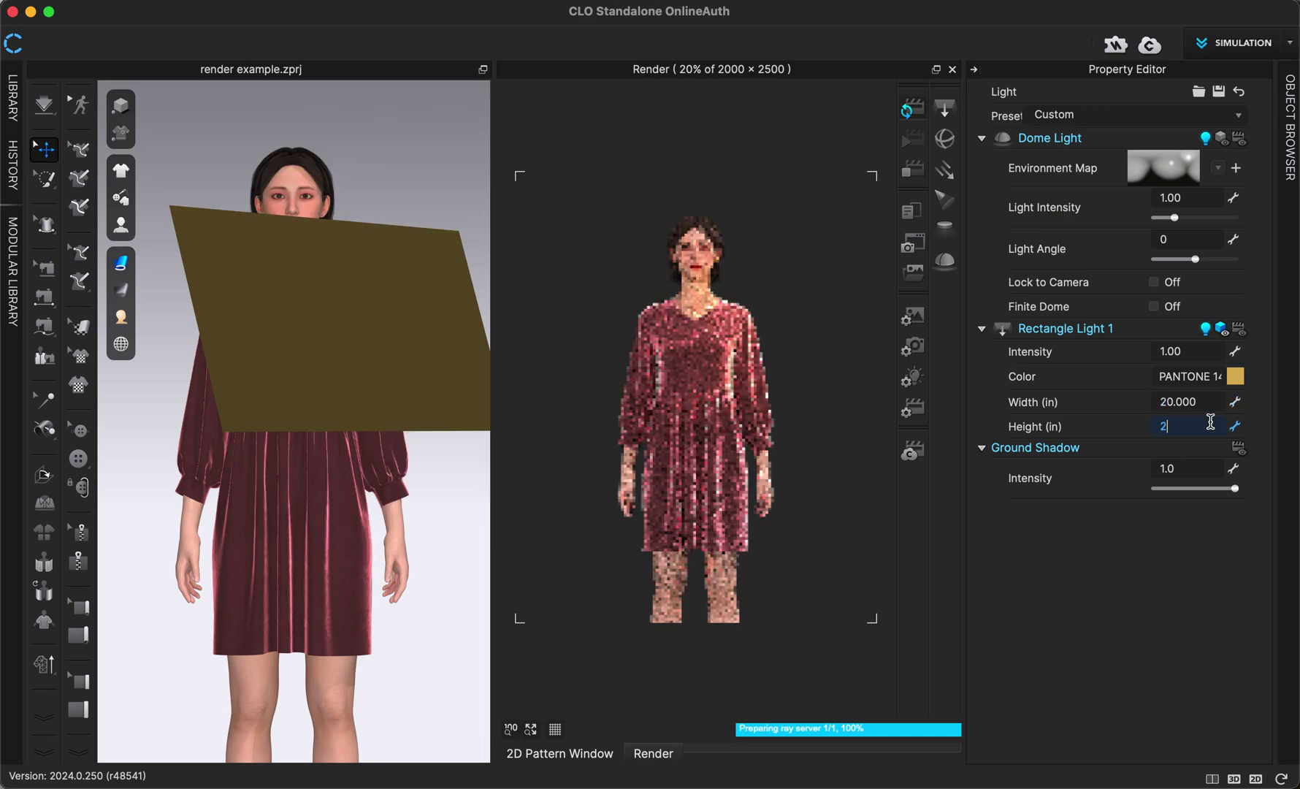
{"action": "key", "text": "Return"}
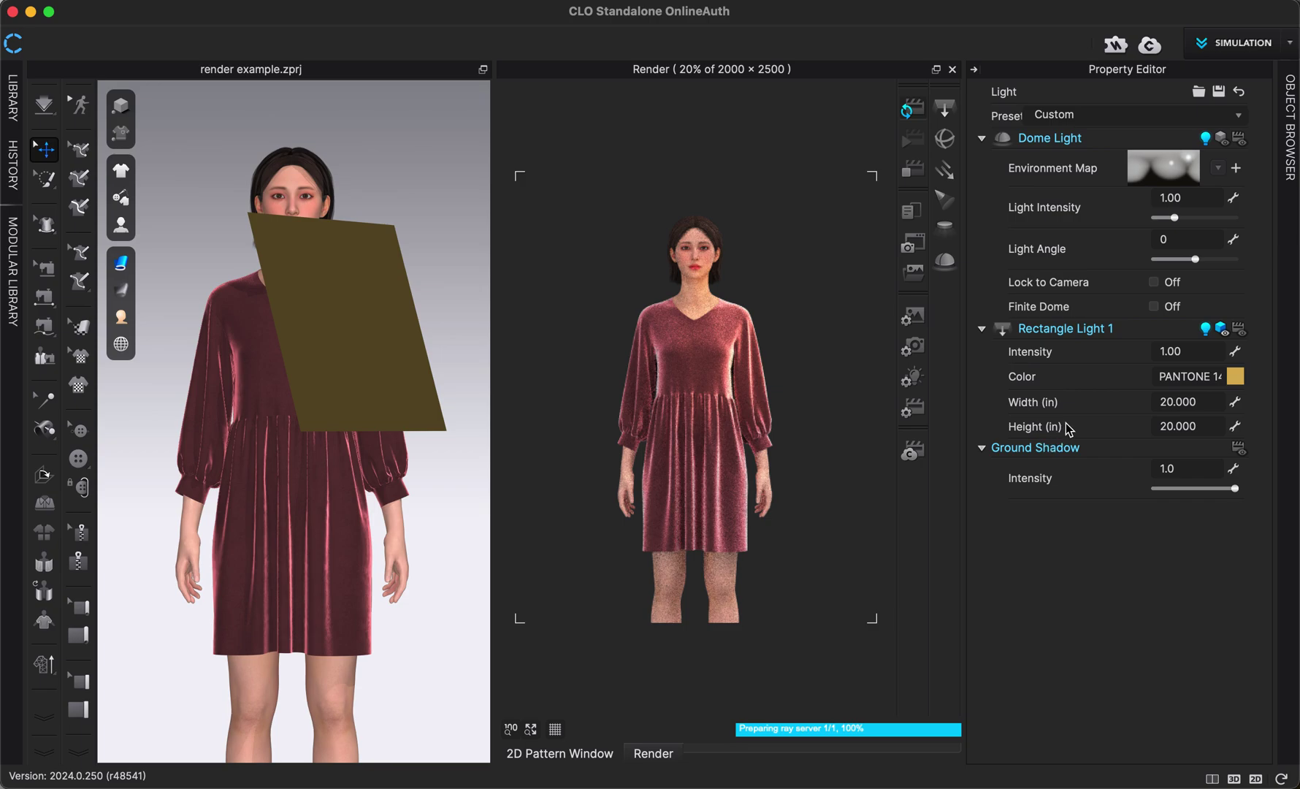
- Select the rectangle light on the avatar, hide it in the 3D window and deselect it
{"action": "left_click", "coordinate": [361, 168]}
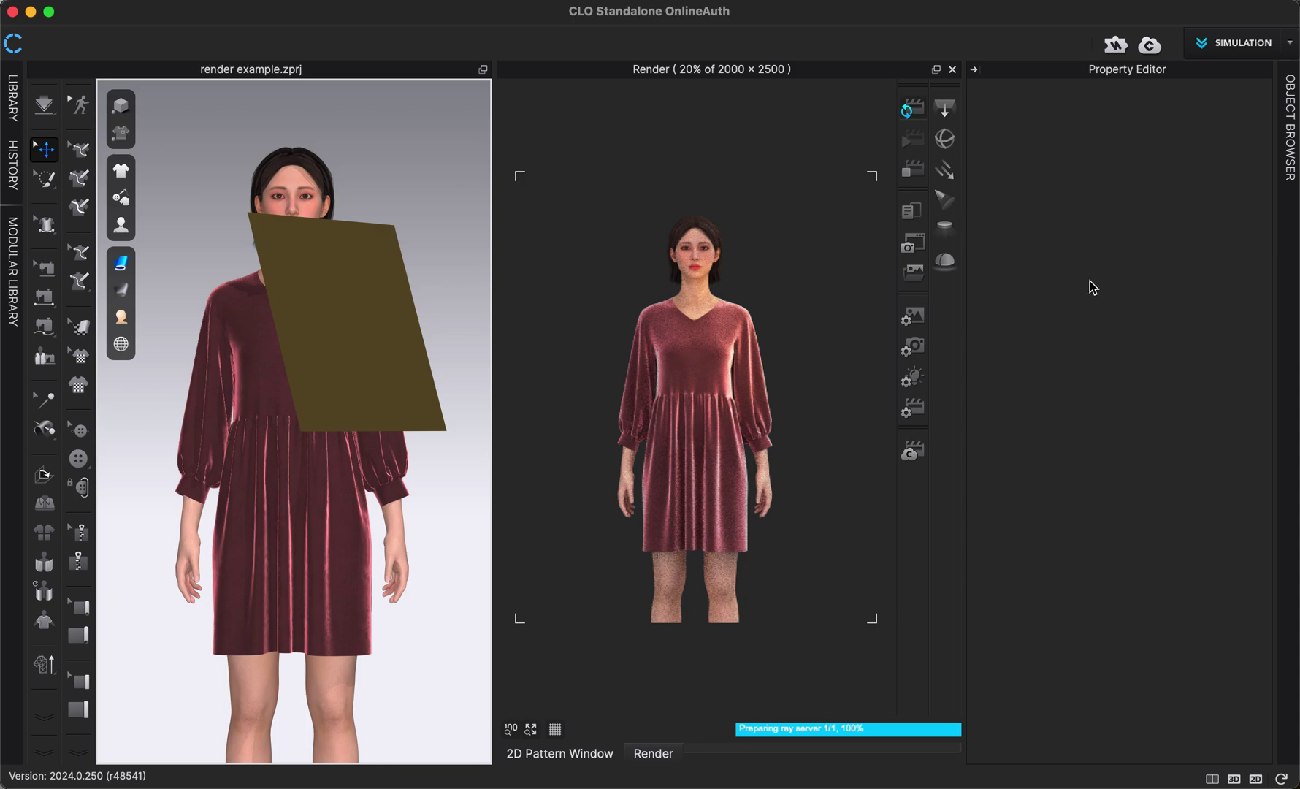
{"action": "left_click", "coordinate": [344, 310]}
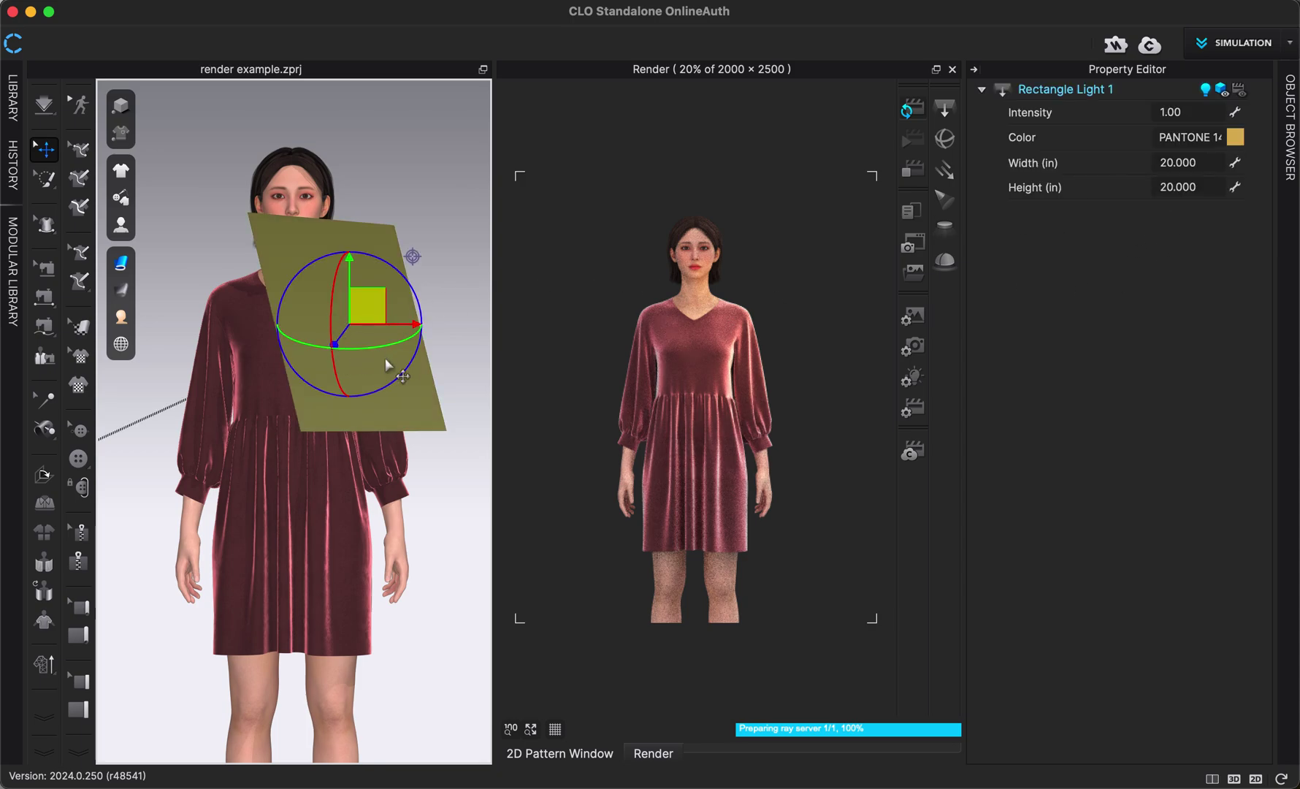
{"action": "left_click", "coordinate": [1218, 95]}
{"action": "left_click", "coordinate": [460, 245]}
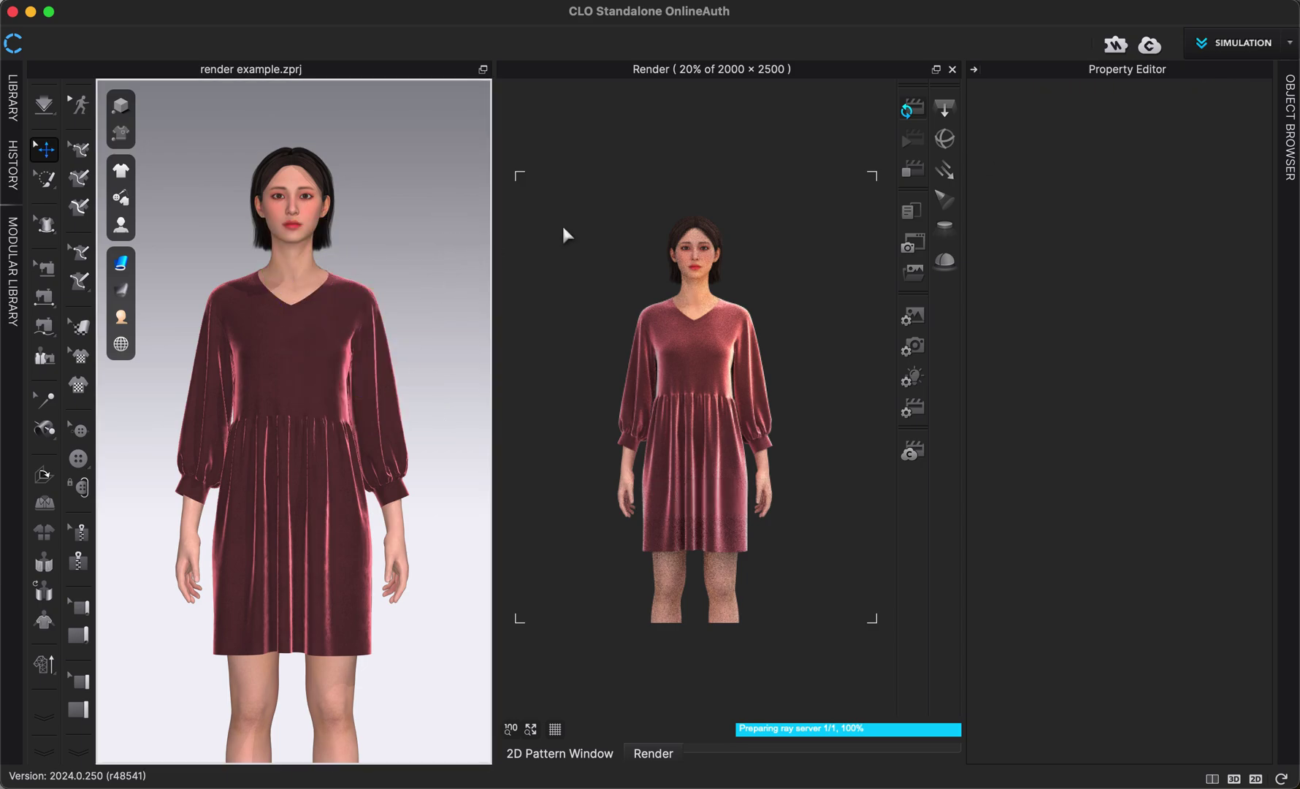
- Open the light properties, show Rectangle Light 1 in the 3D window again and delete it from the scene
{"action": "left_click", "coordinate": [913, 380]}
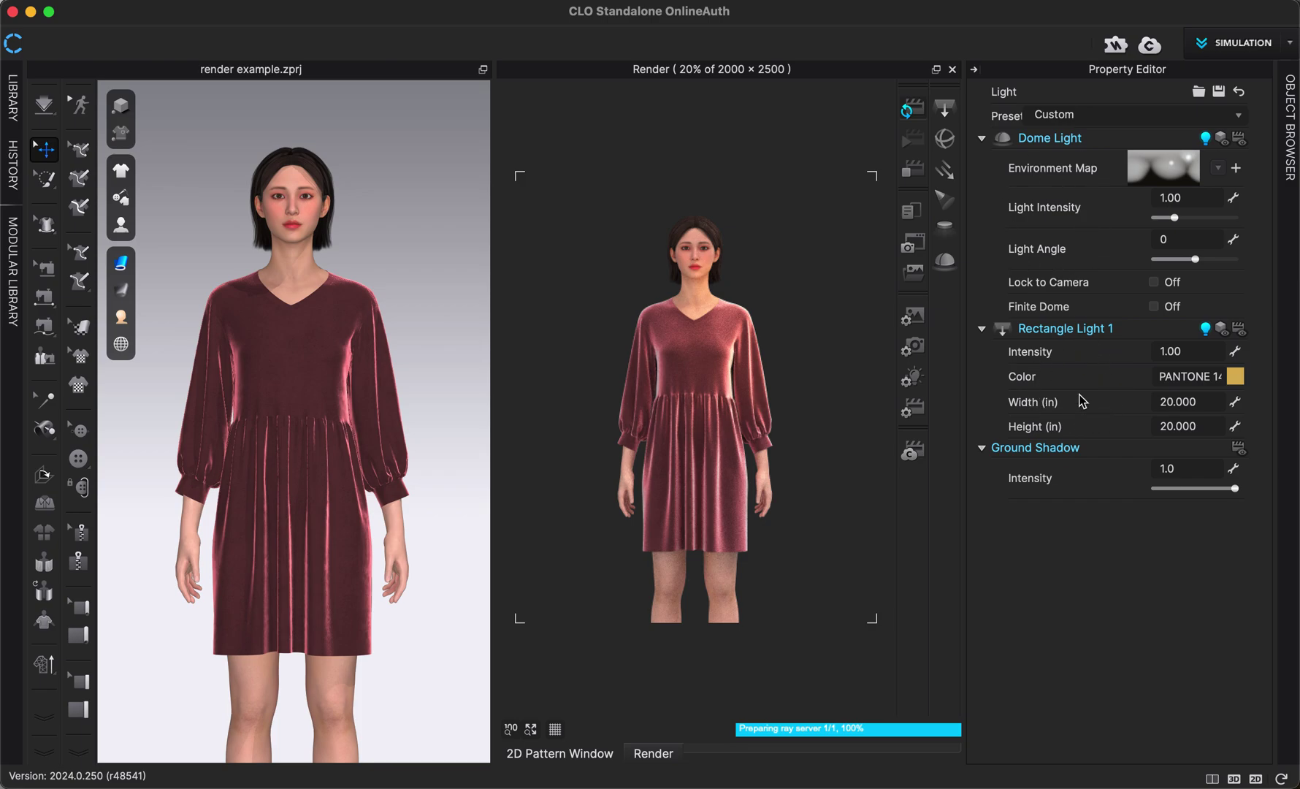
{"action": "left_click", "coordinate": [1222, 328]}
{"action": "left_click", "coordinate": [475, 245]}
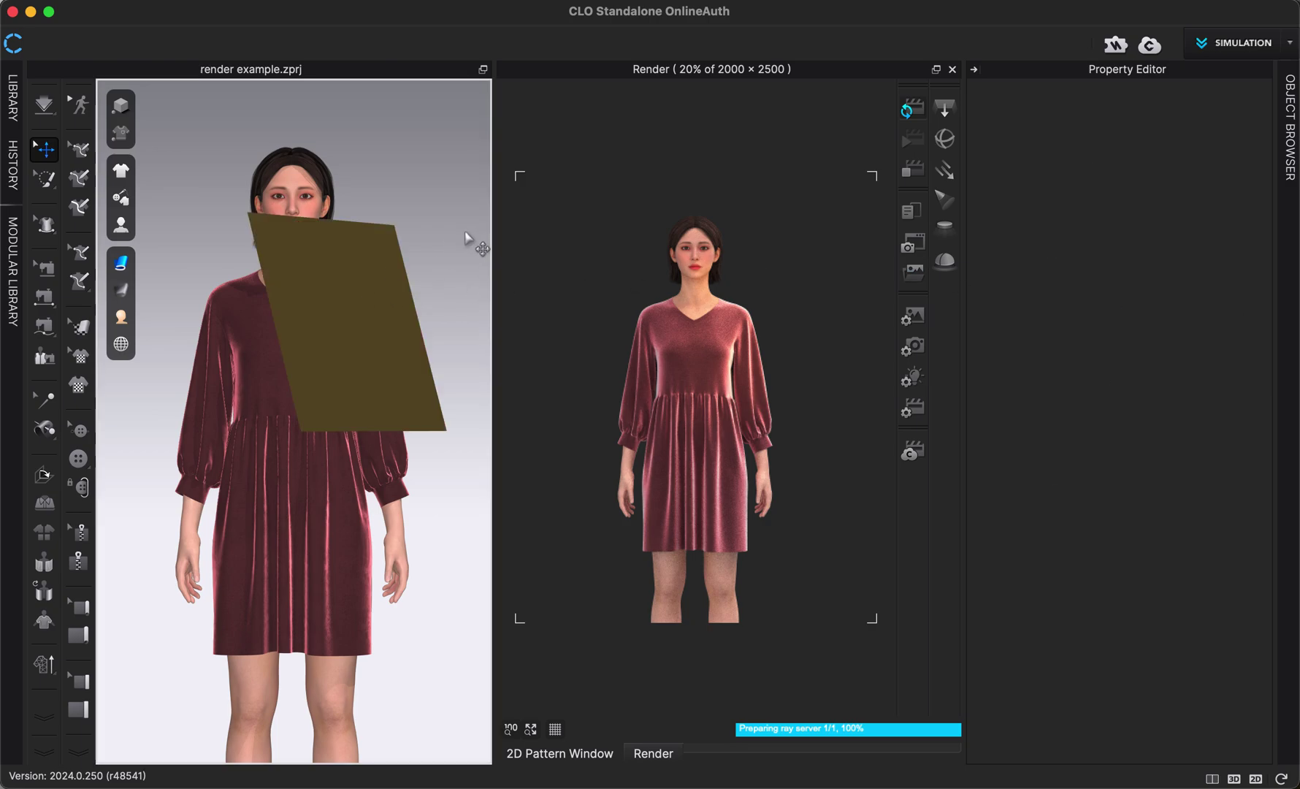
{"action": "left_click", "coordinate": [376, 306]}
{"action": "key", "text": "Delete"}
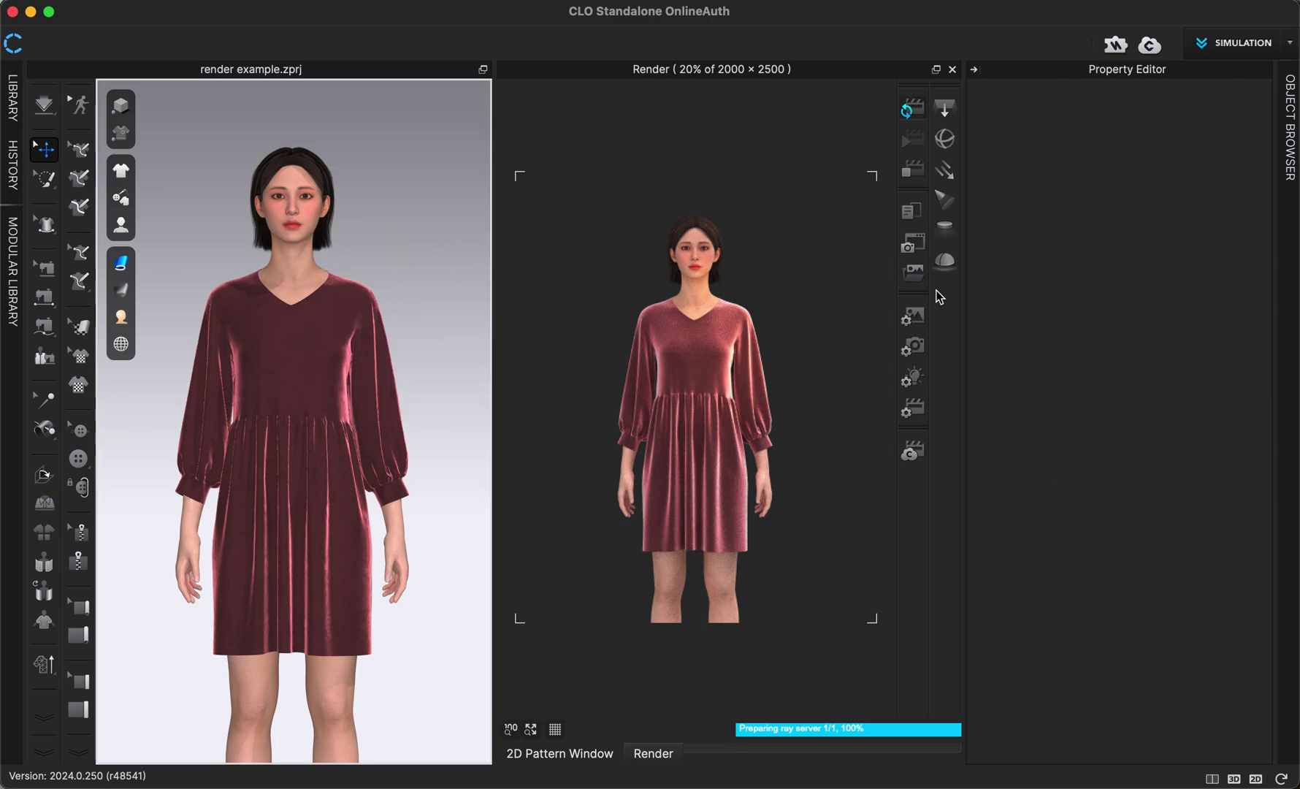
- Add a sphere light, raise it from the floor to above the avatar's head and move it forward
{"action": "left_click", "coordinate": [946, 141]}
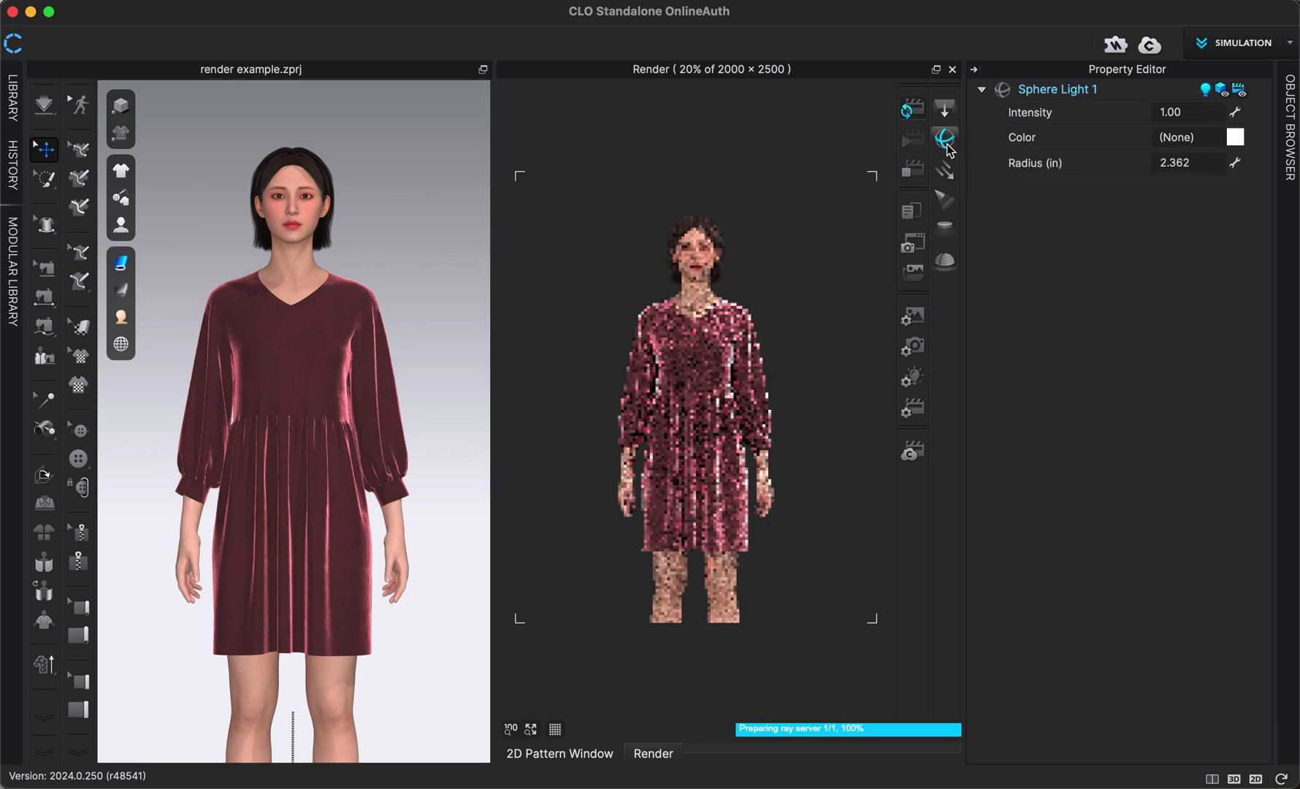
{"action": "scroll", "coordinate": [426, 395], "scroll_direction": "down", "scroll_amount": 5}
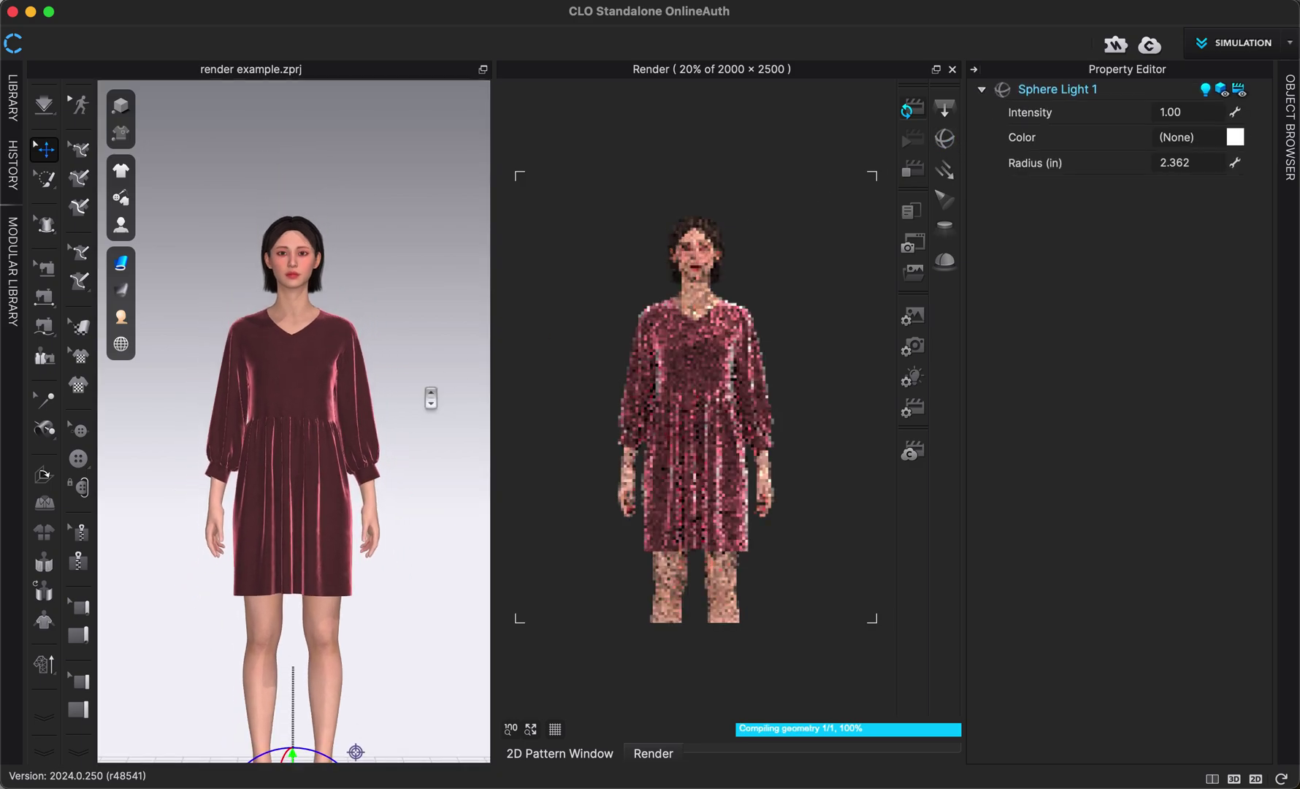
{"action": "scroll", "coordinate": [350, 603], "scroll_direction": "down", "scroll_amount": 1}
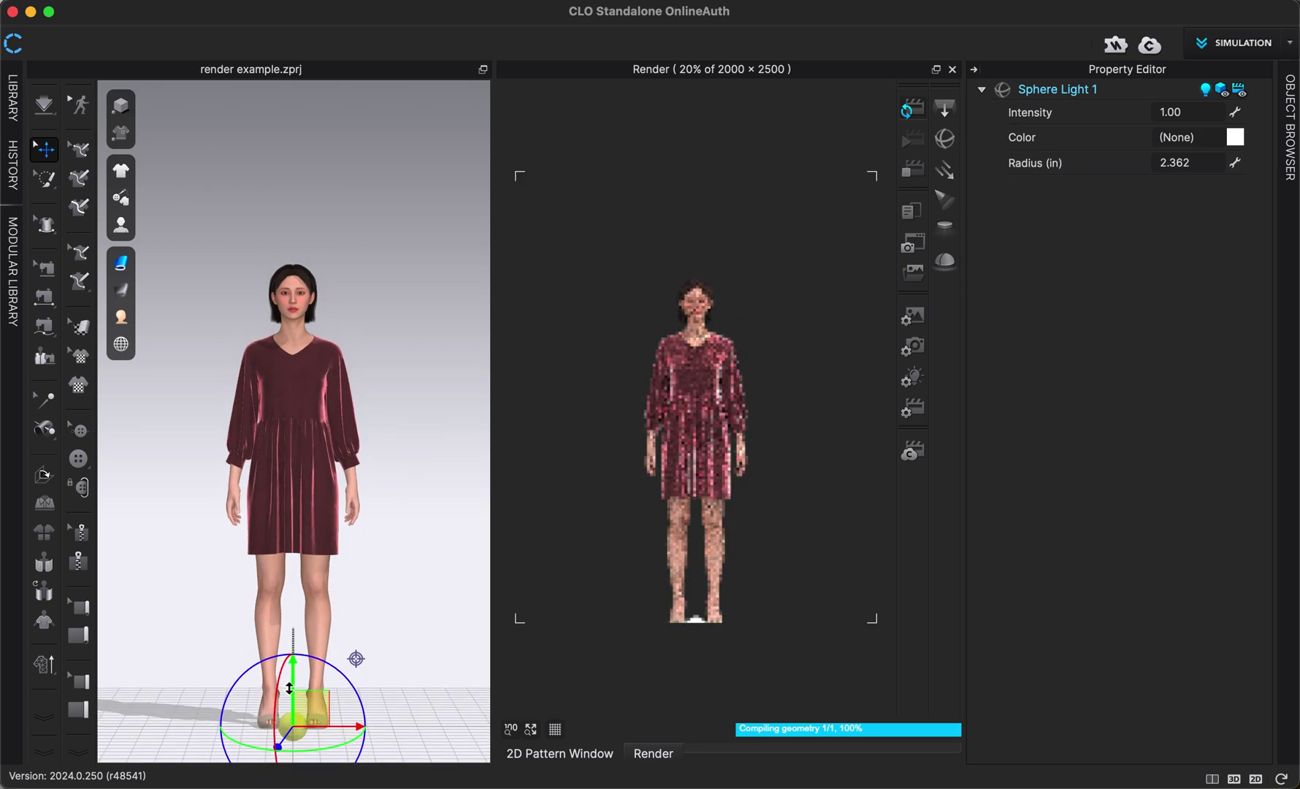
{"action": "left_click_drag", "start_coordinate": [294, 597], "coordinate": [292, 160]}
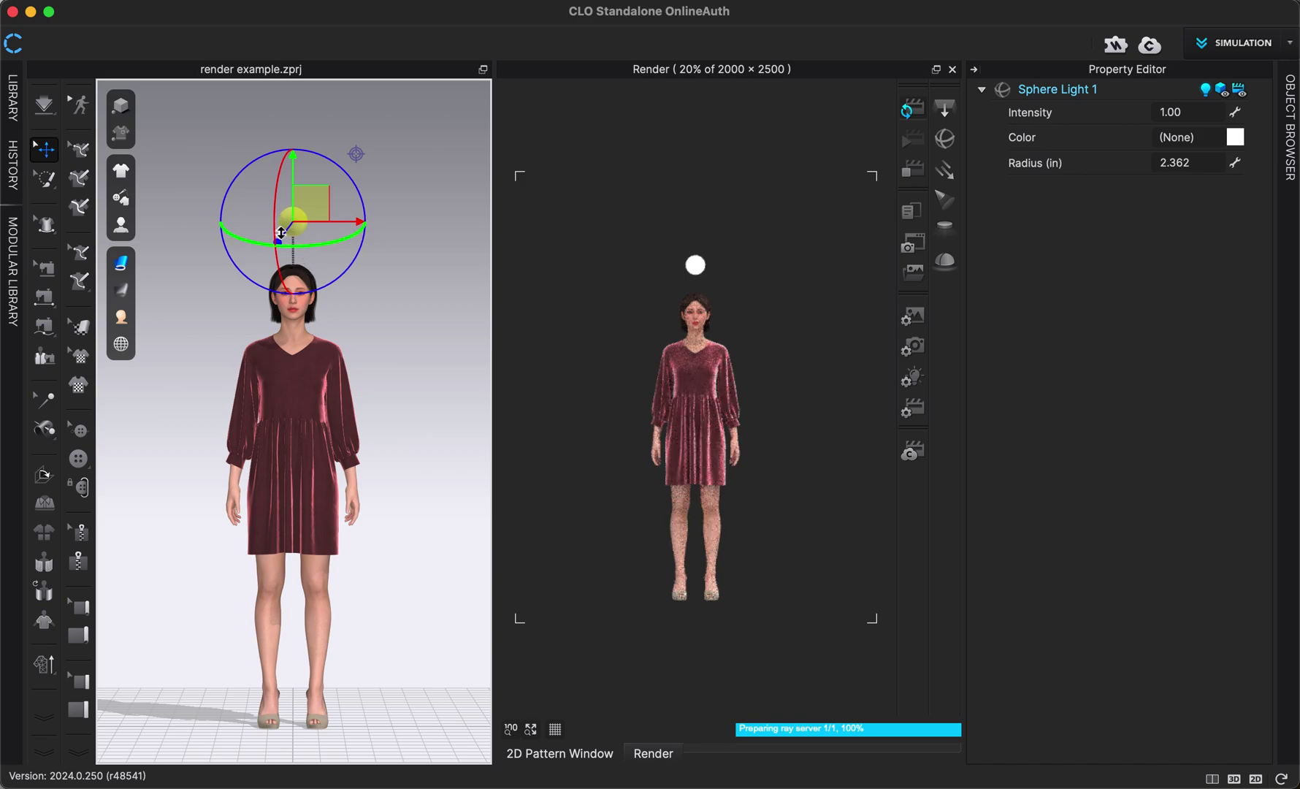
{"action": "left_click_drag", "start_coordinate": [281, 233], "coordinate": [237, 255]}
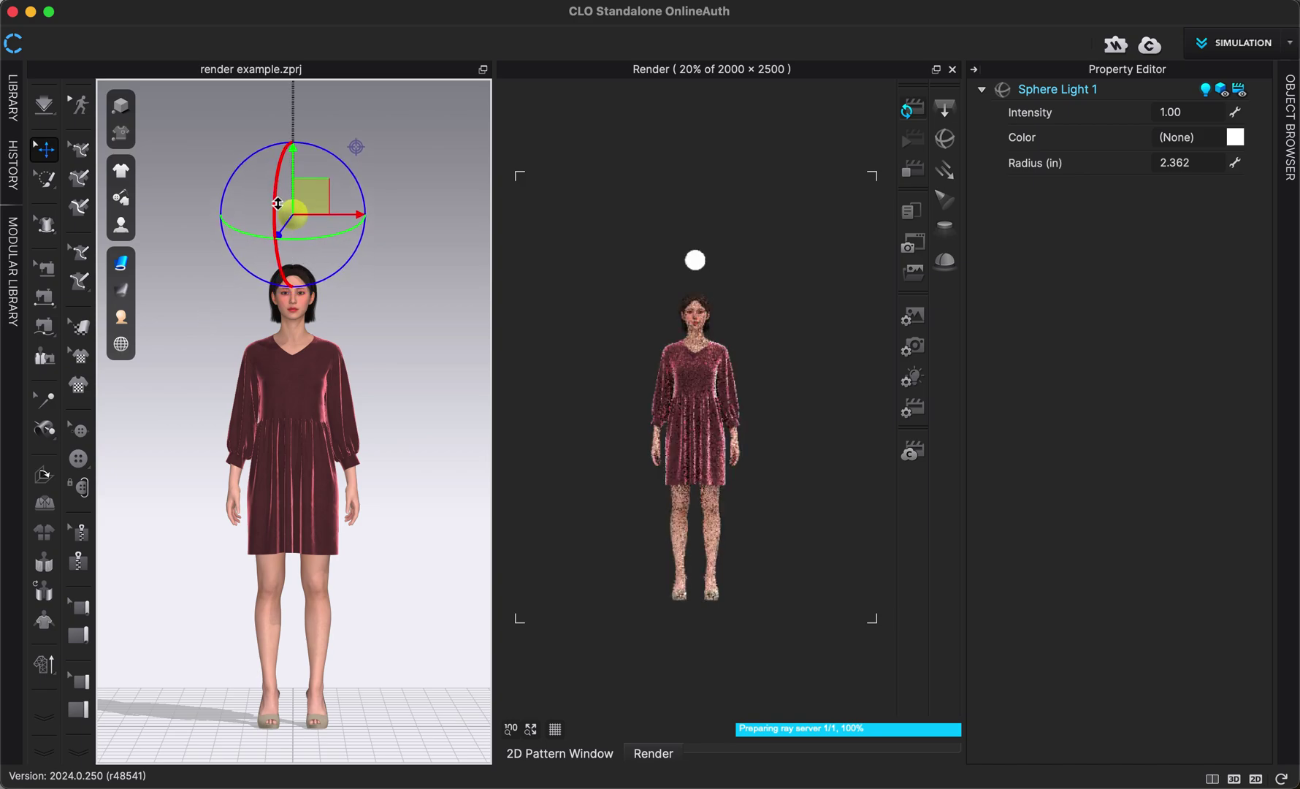
{"action": "left_click_drag", "start_coordinate": [278, 182], "coordinate": [278, 149]}
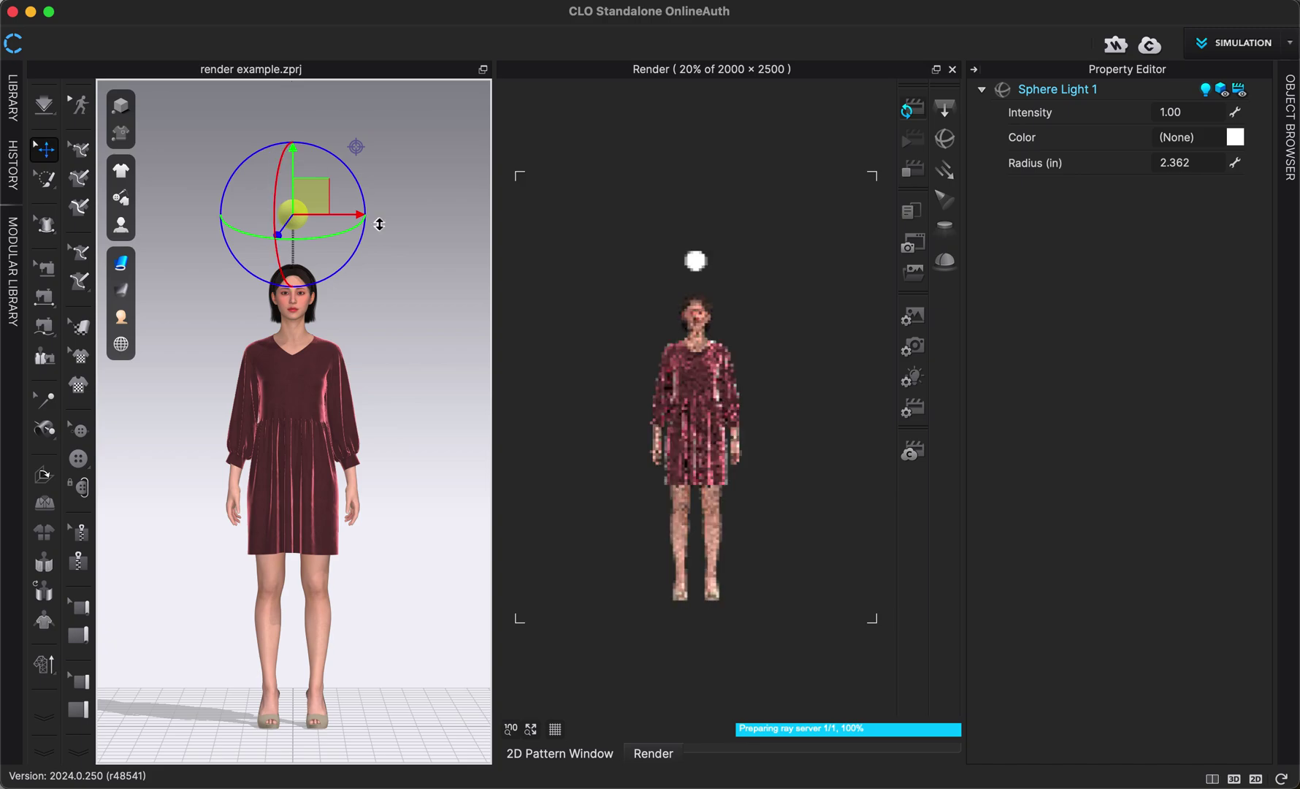
- Check the sphere light's placement from the side and the front, and view its properties before deselecting it
{"action": "right_click_drag", "start_coordinate": [403, 334], "coordinate": [325, 313]}
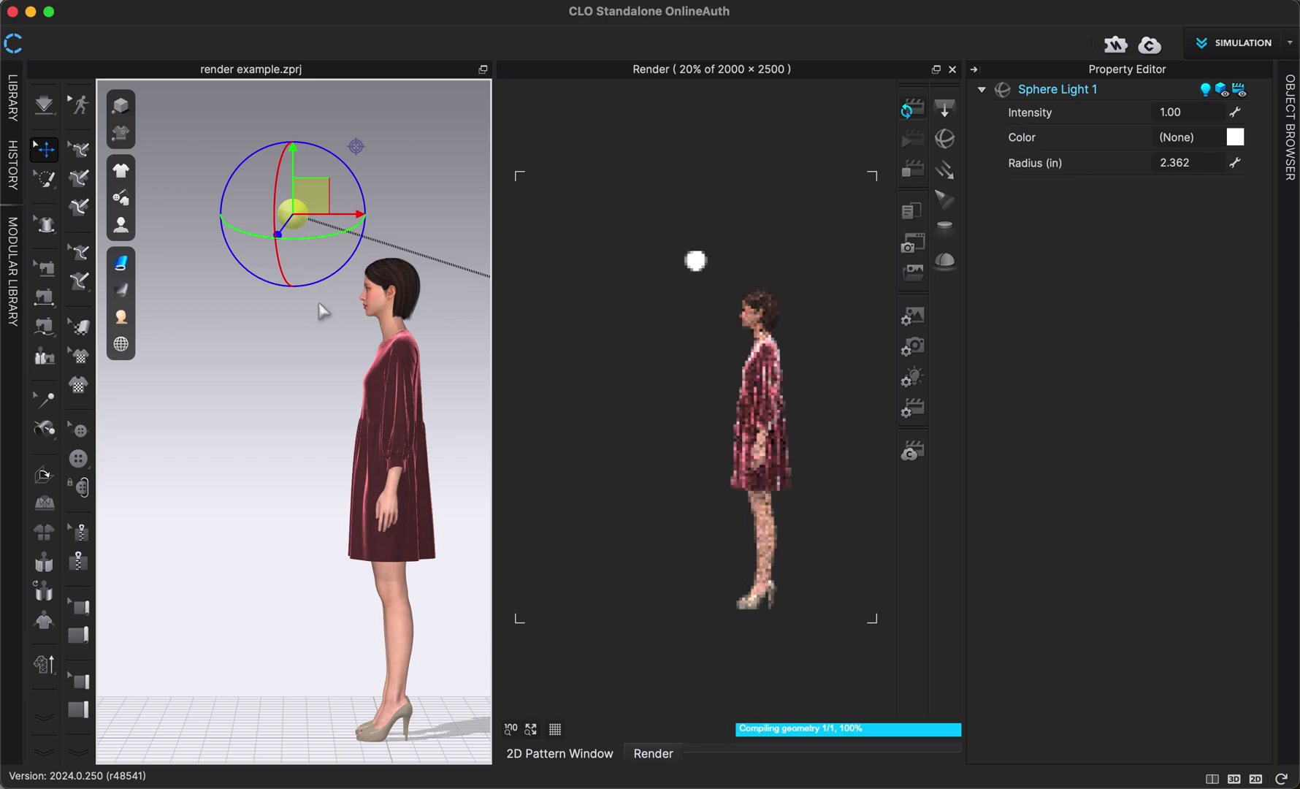
{"action": "left_click_drag", "start_coordinate": [332, 163], "coordinate": [374, 164]}
{"action": "key", "text": "2"}
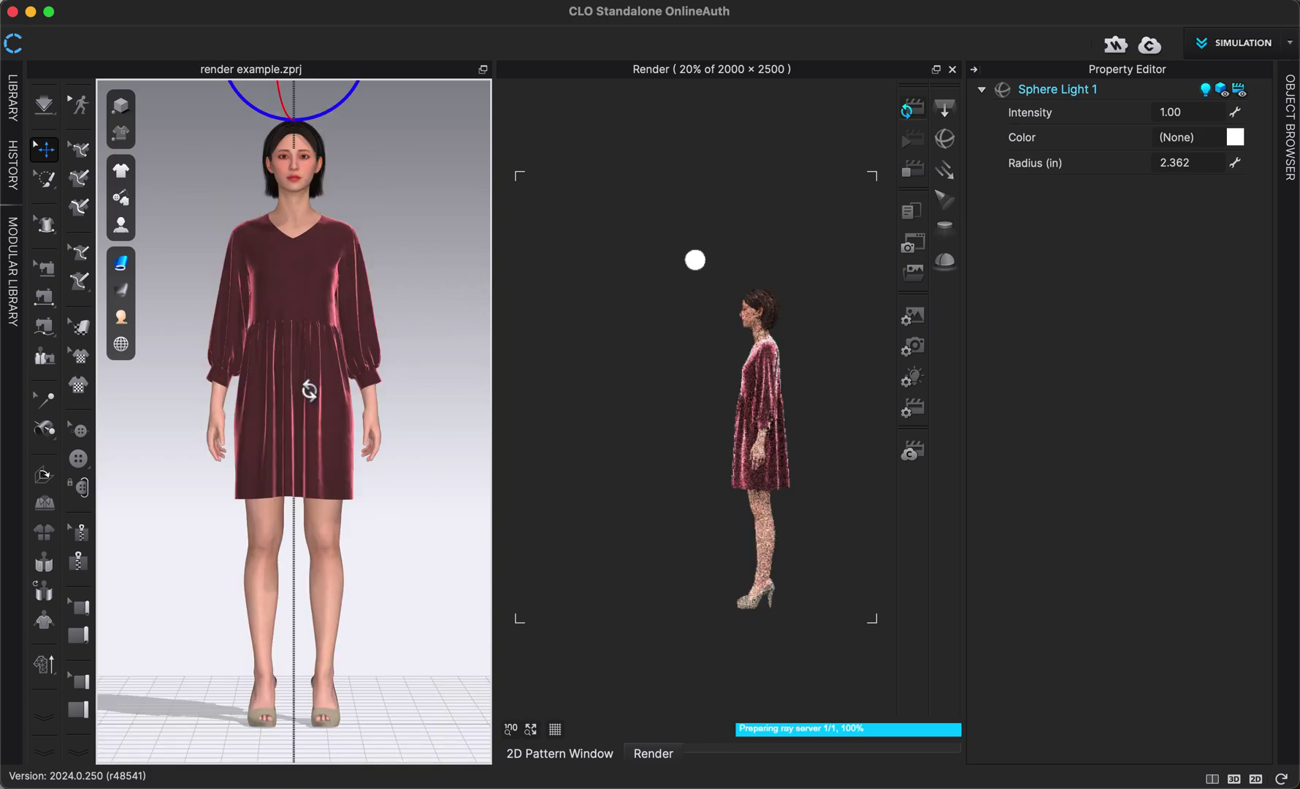
{"action": "left_click", "coordinate": [414, 256]}
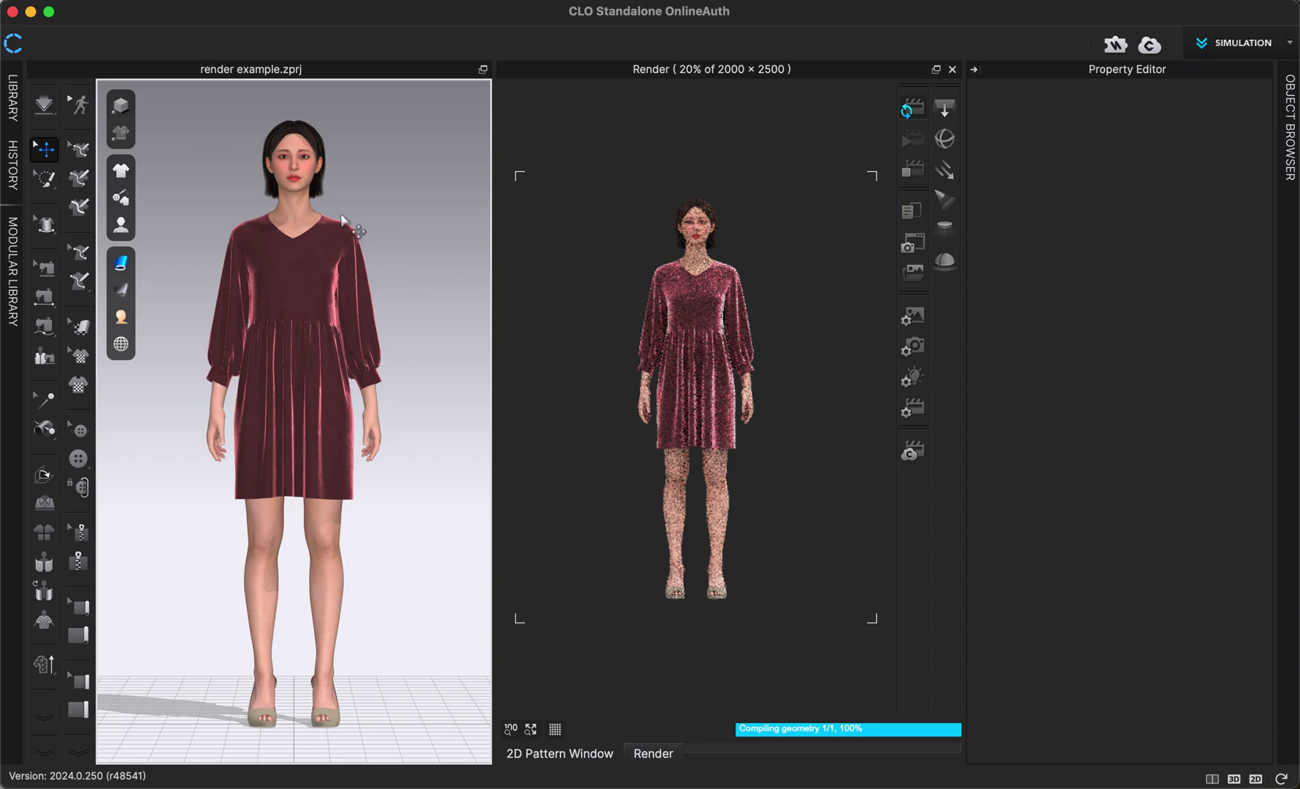
{"action": "left_click", "coordinate": [314, 103]}
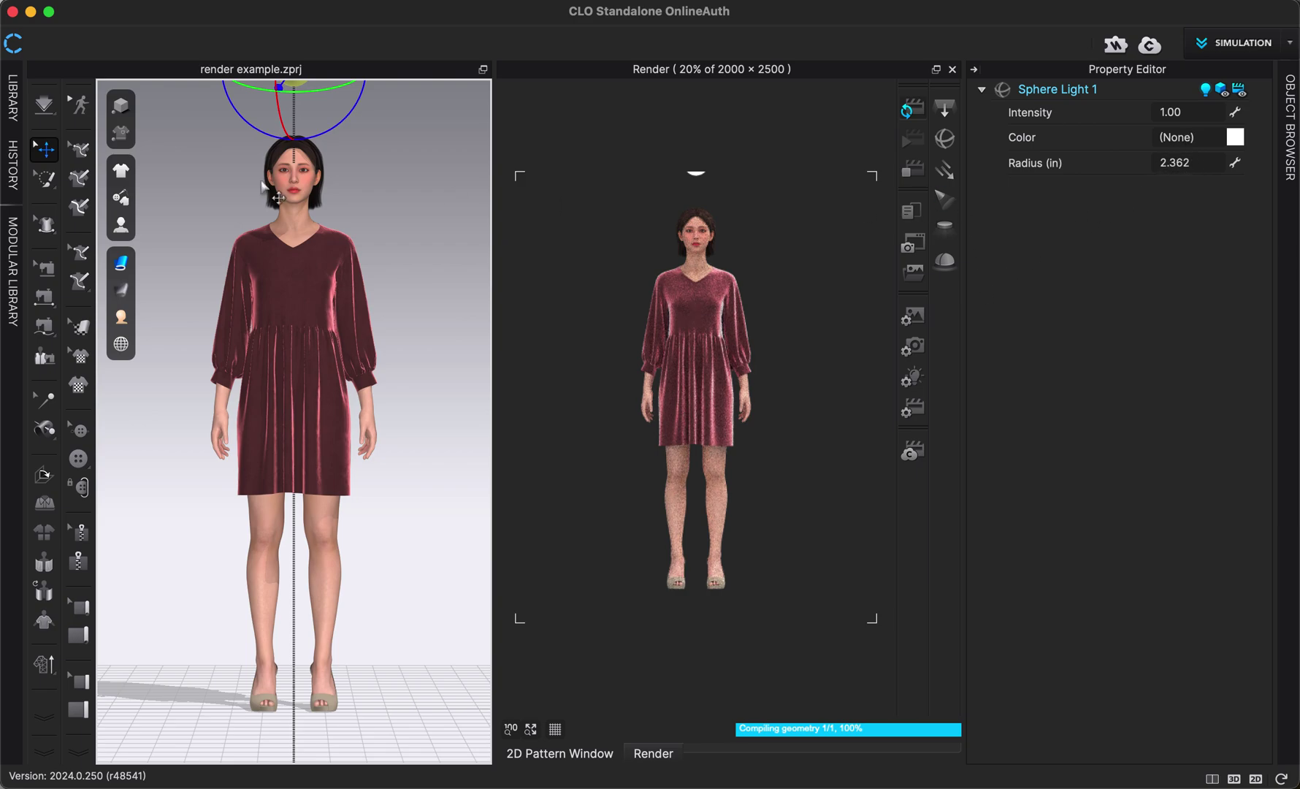
{"action": "left_click", "coordinate": [262, 183]}
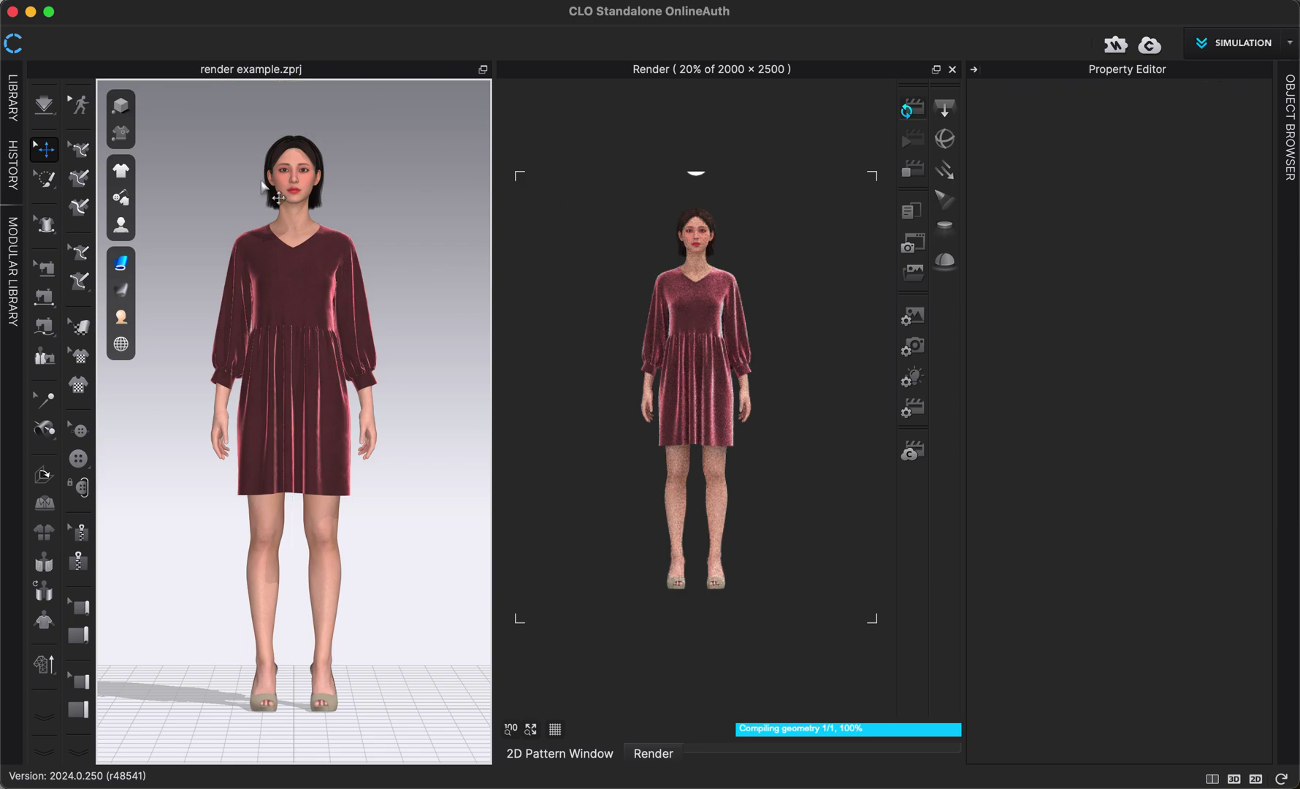
- Add a directional light, place it above and beside the avatar's head, angle it diagonally downward and deselect it
{"action": "left_click", "coordinate": [954, 181]}
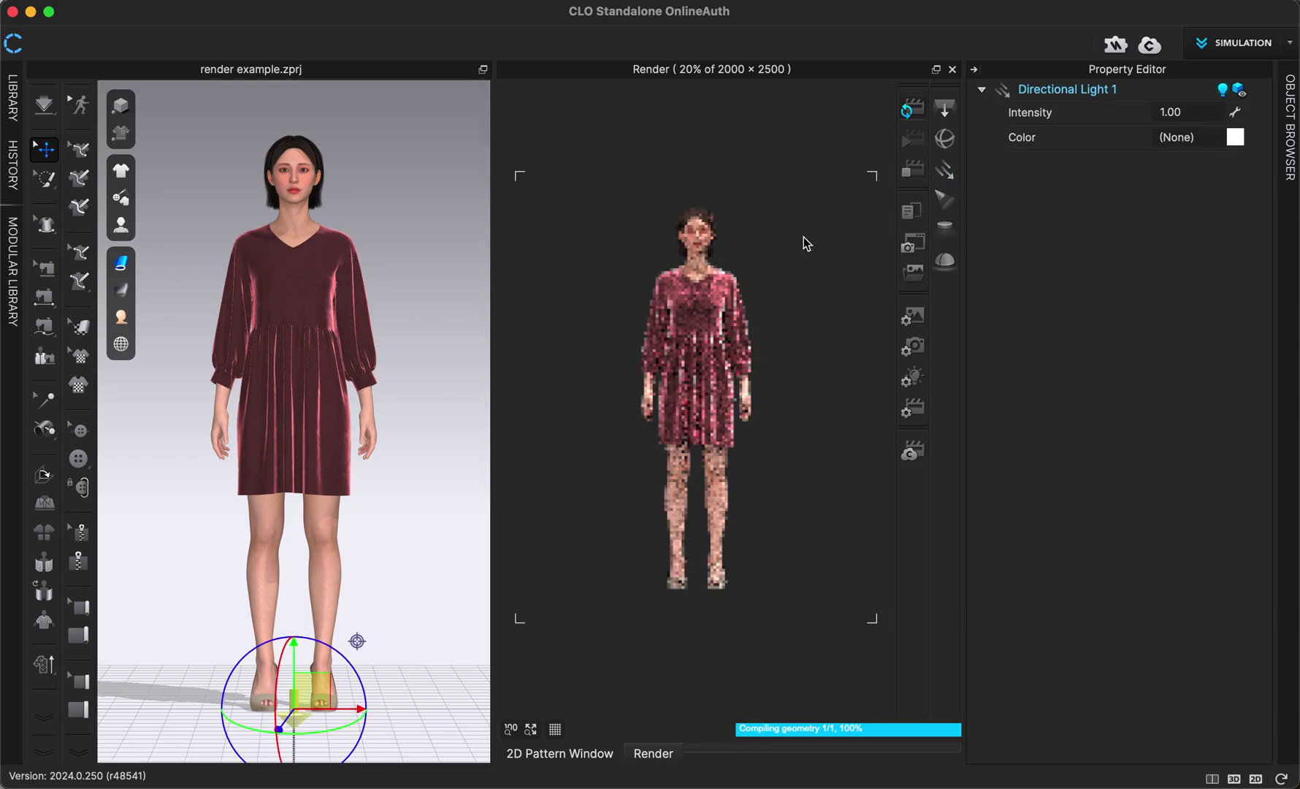
{"action": "scroll", "coordinate": [425, 575], "scroll_direction": "down", "scroll_amount": 2}
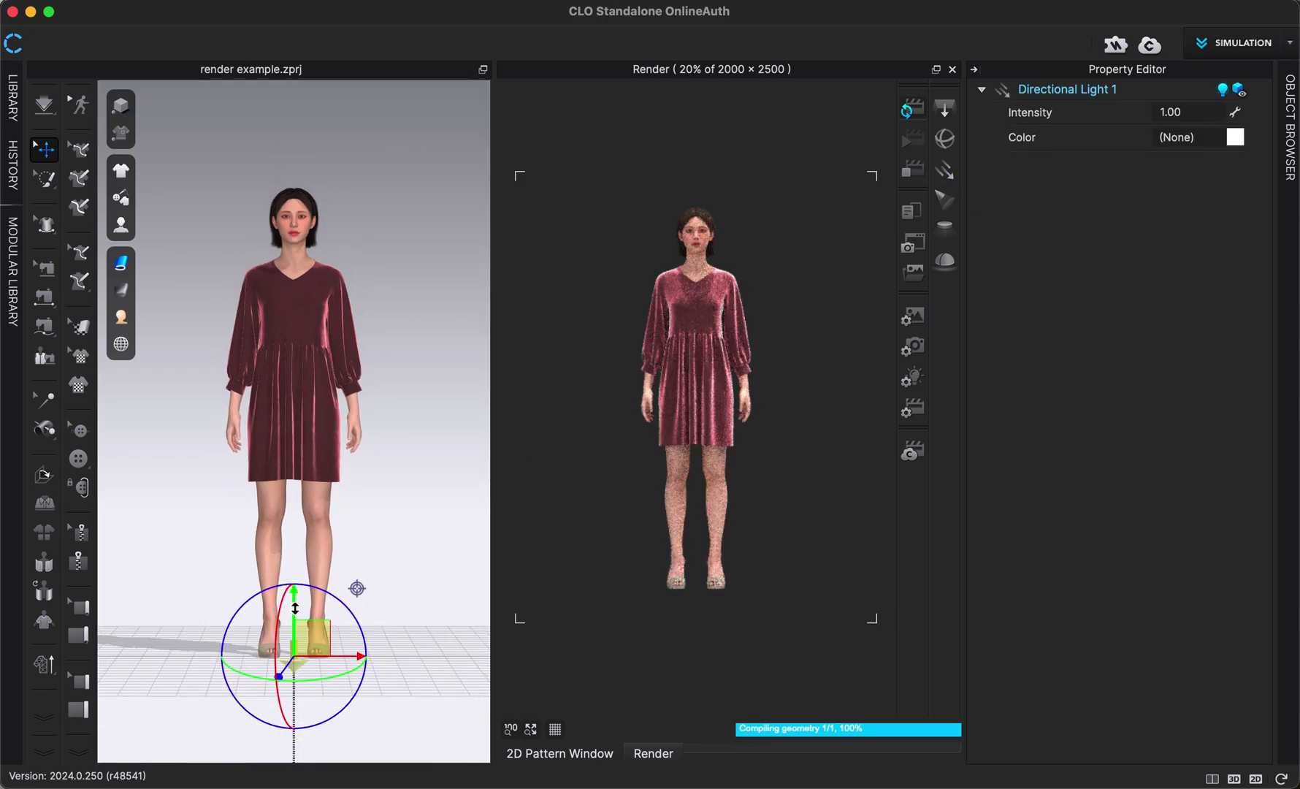
{"action": "left_click_drag", "start_coordinate": [310, 654], "coordinate": [416, 124]}
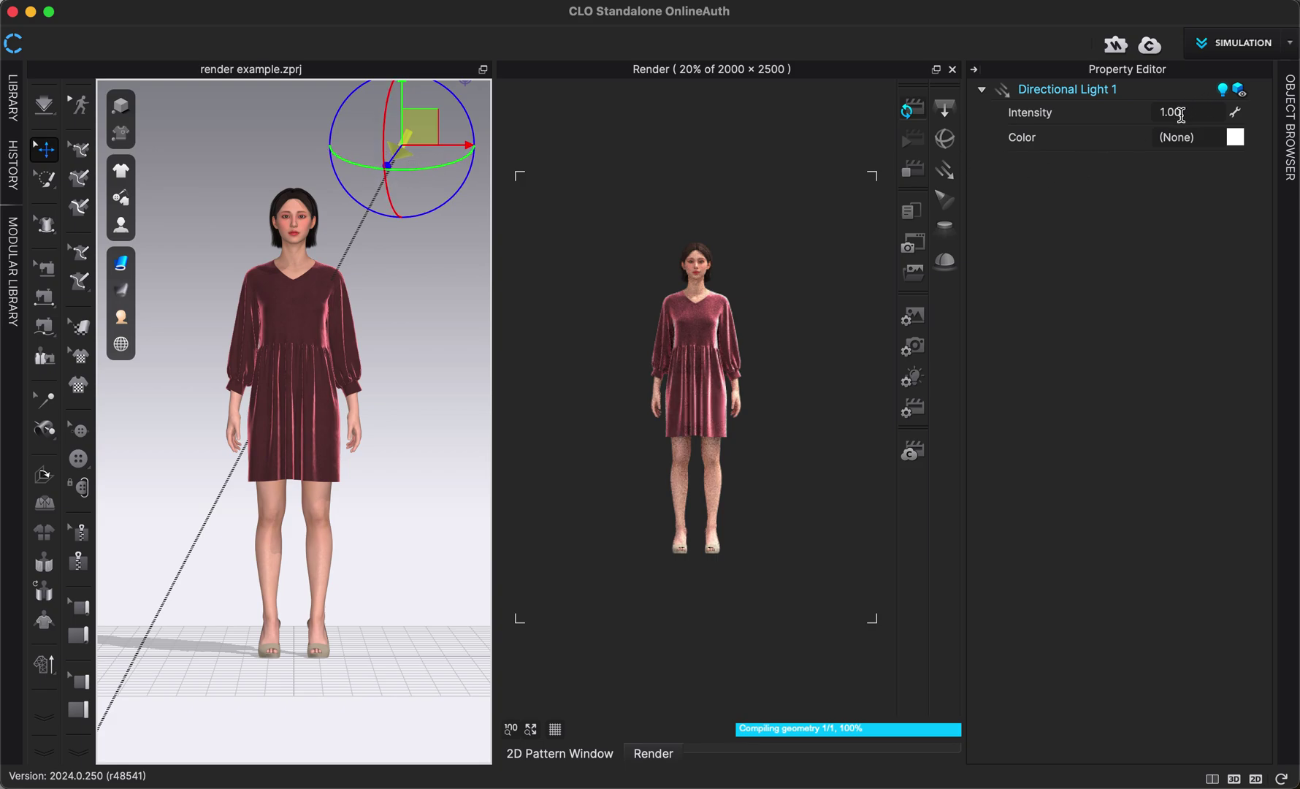
{"action": "left_click", "coordinate": [357, 358]}
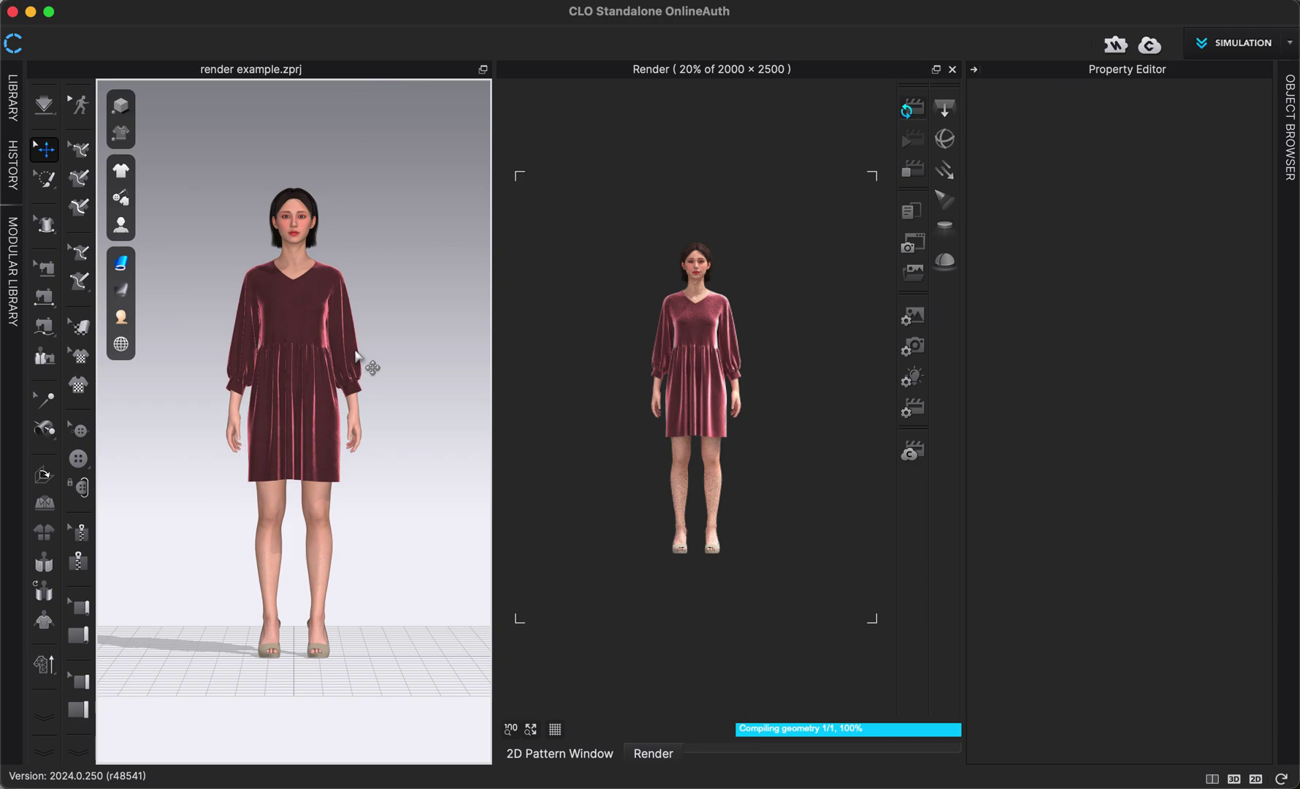
- Add a spot light at the avatar's feet and close its selection
{"action": "left_click", "coordinate": [952, 205]}
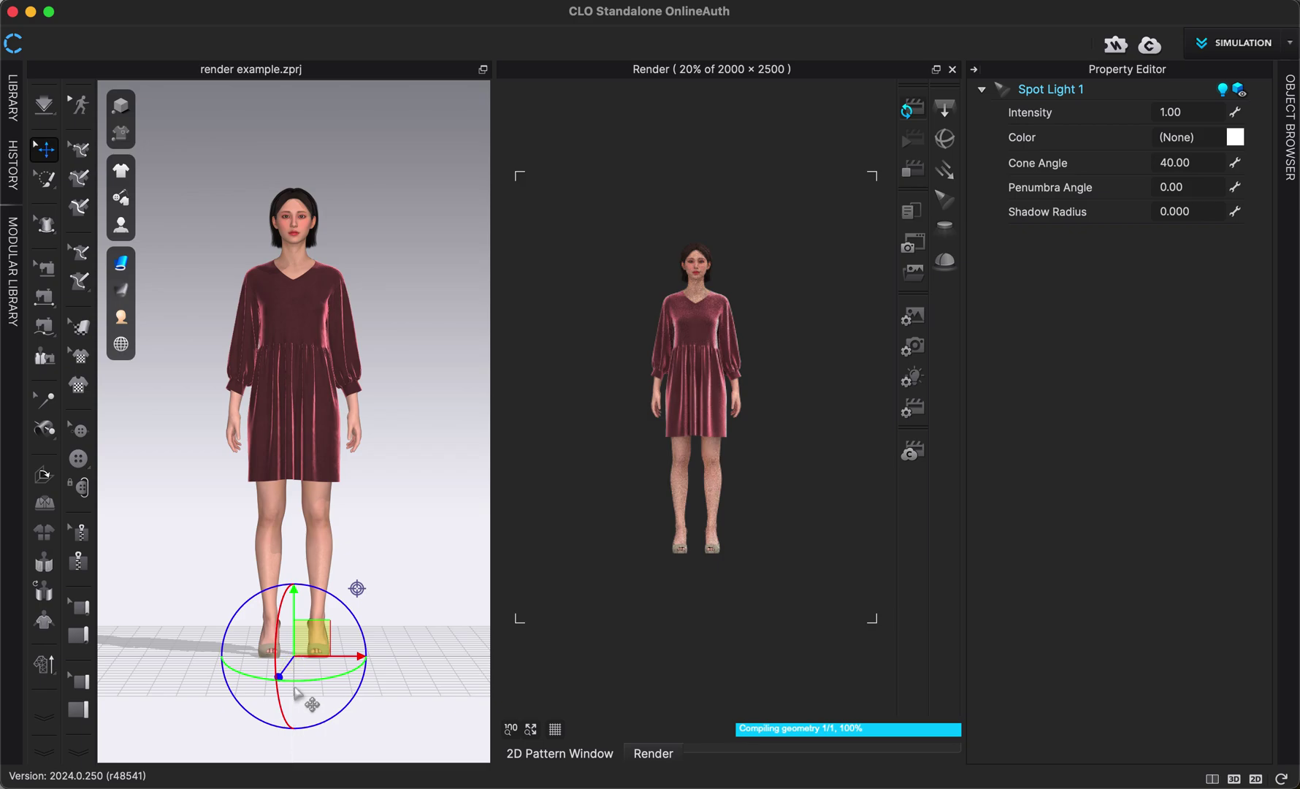
{"action": "left_click", "coordinate": [298, 688]}
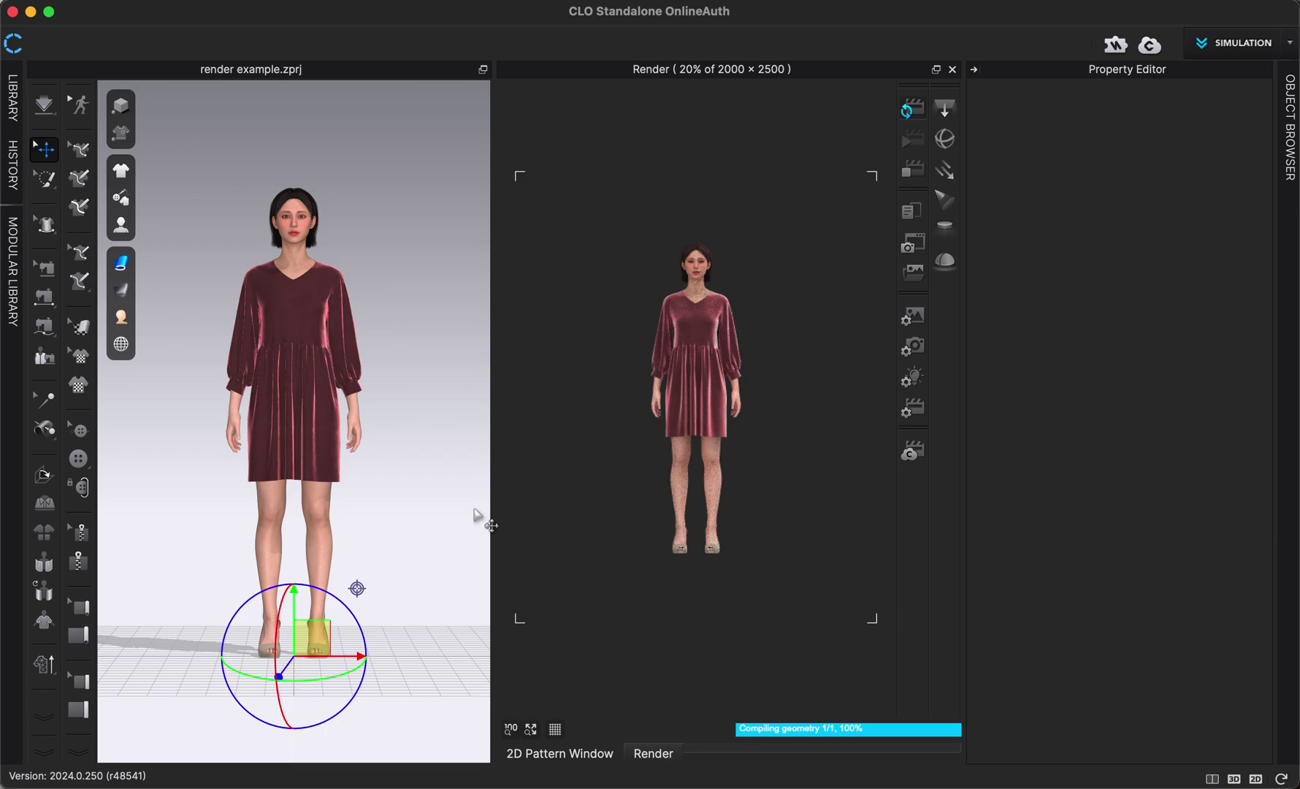
- Add an IES light and raise it from the floor to above the avatar's head
{"action": "left_click", "coordinate": [947, 227]}
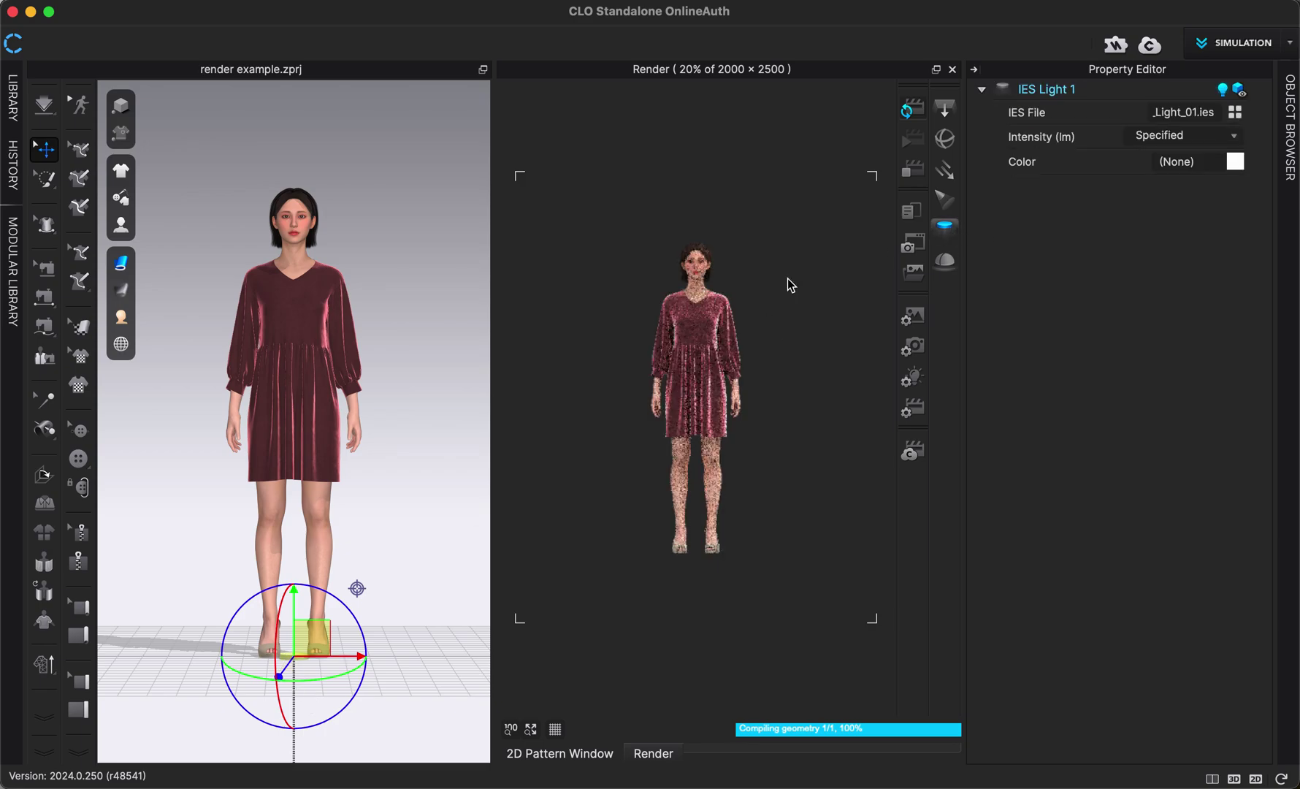
{"action": "left_click_drag", "start_coordinate": [293, 608], "coordinate": [293, 82]}
{"action": "scroll", "coordinate": [387, 223], "scroll_direction": "up", "scroll_amount": 5}
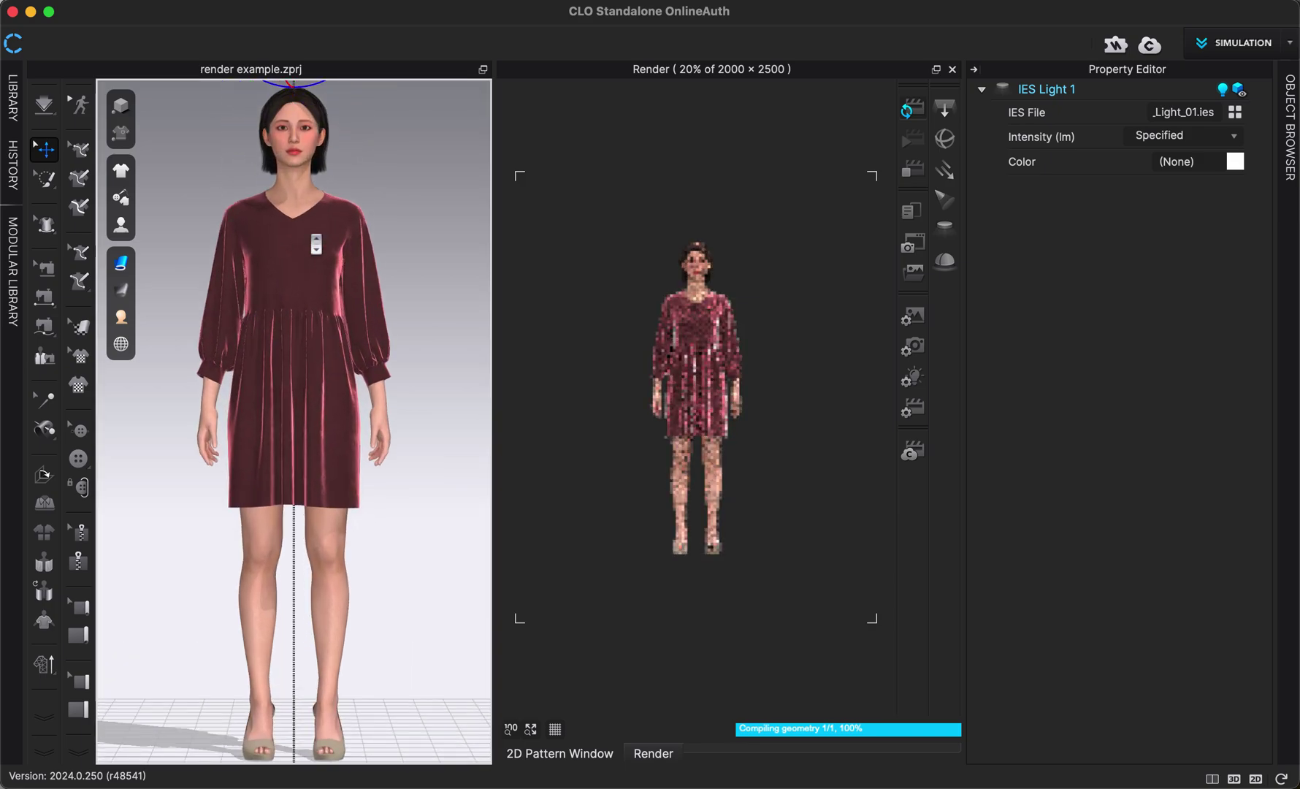
- Move the IES light forward so it hangs in front of the avatar's head, checking it from the side and front
{"action": "middle_click_drag", "start_coordinate": [409, 287], "coordinate": [389, 427]}
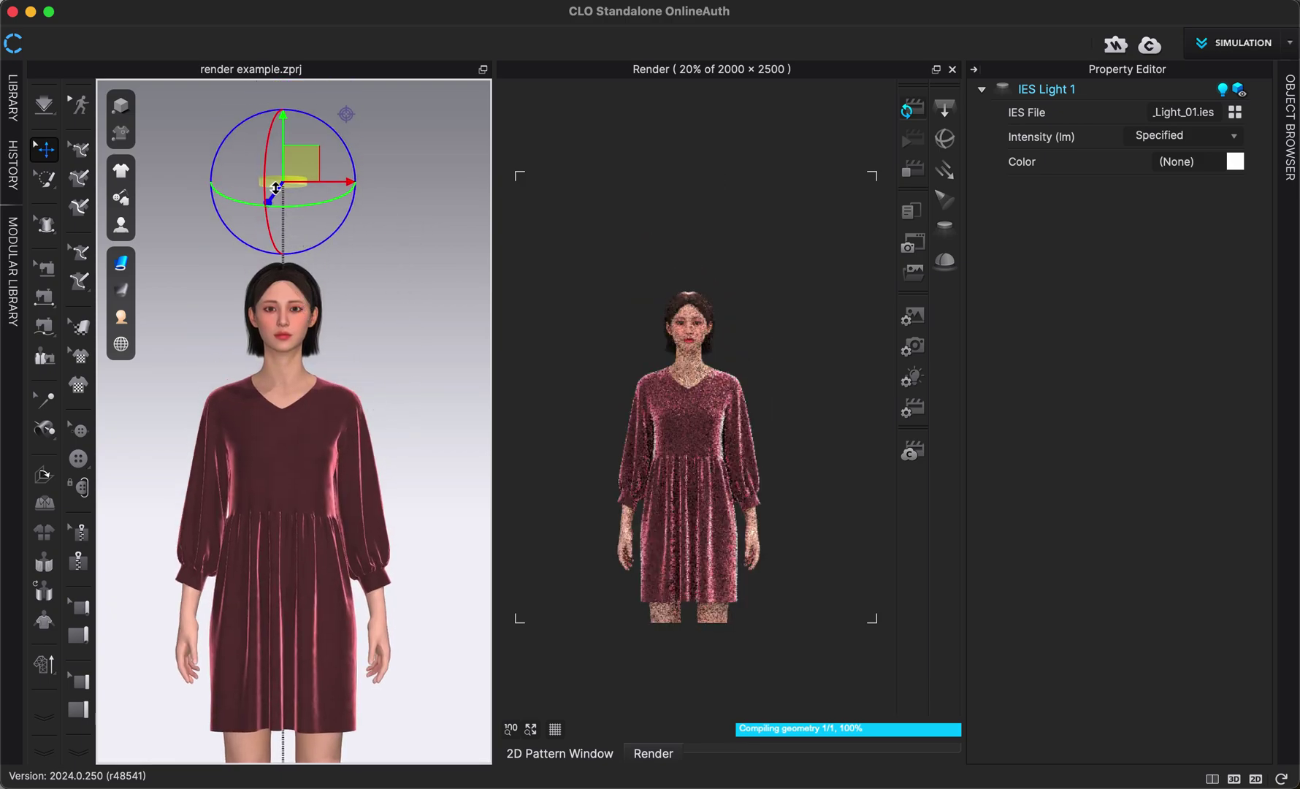
{"action": "left_click_drag", "start_coordinate": [278, 191], "coordinate": [248, 217]}
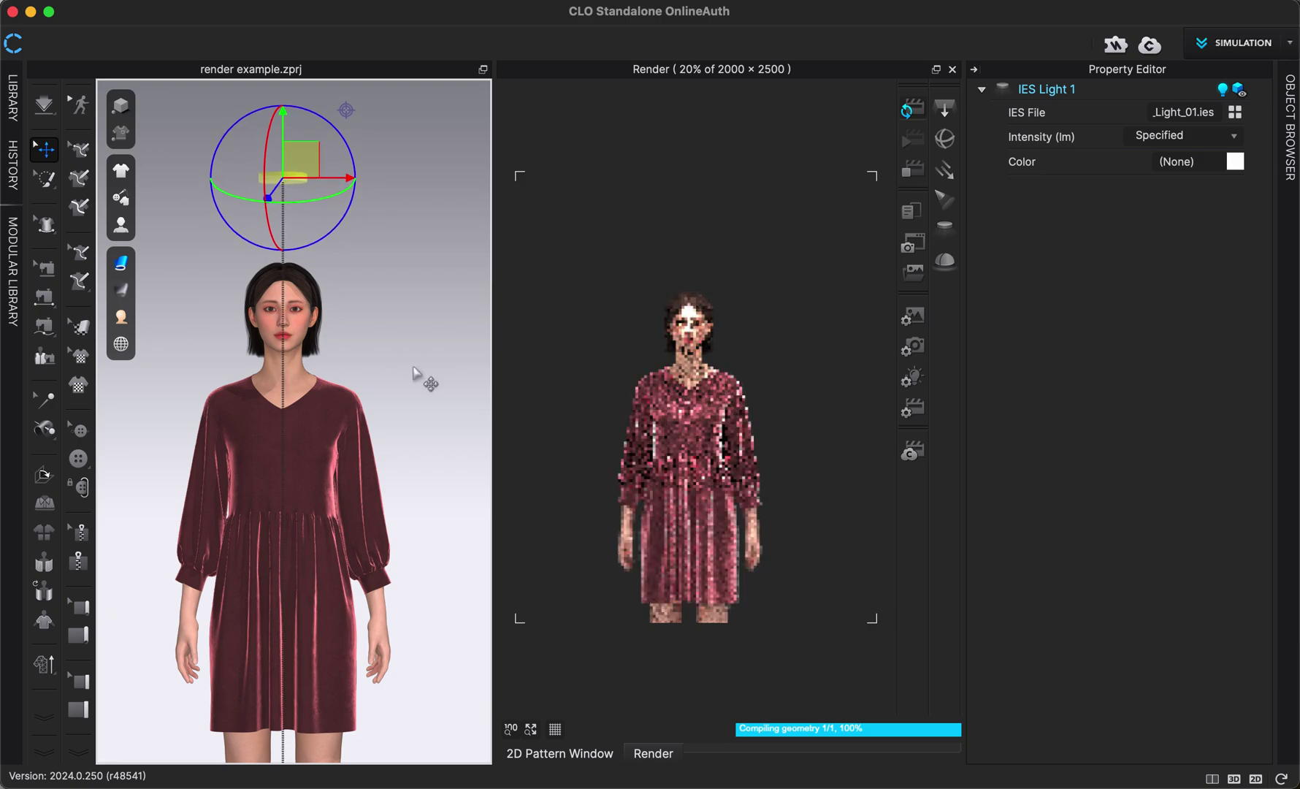
{"action": "right_click_drag", "start_coordinate": [426, 394], "coordinate": [369, 393]}
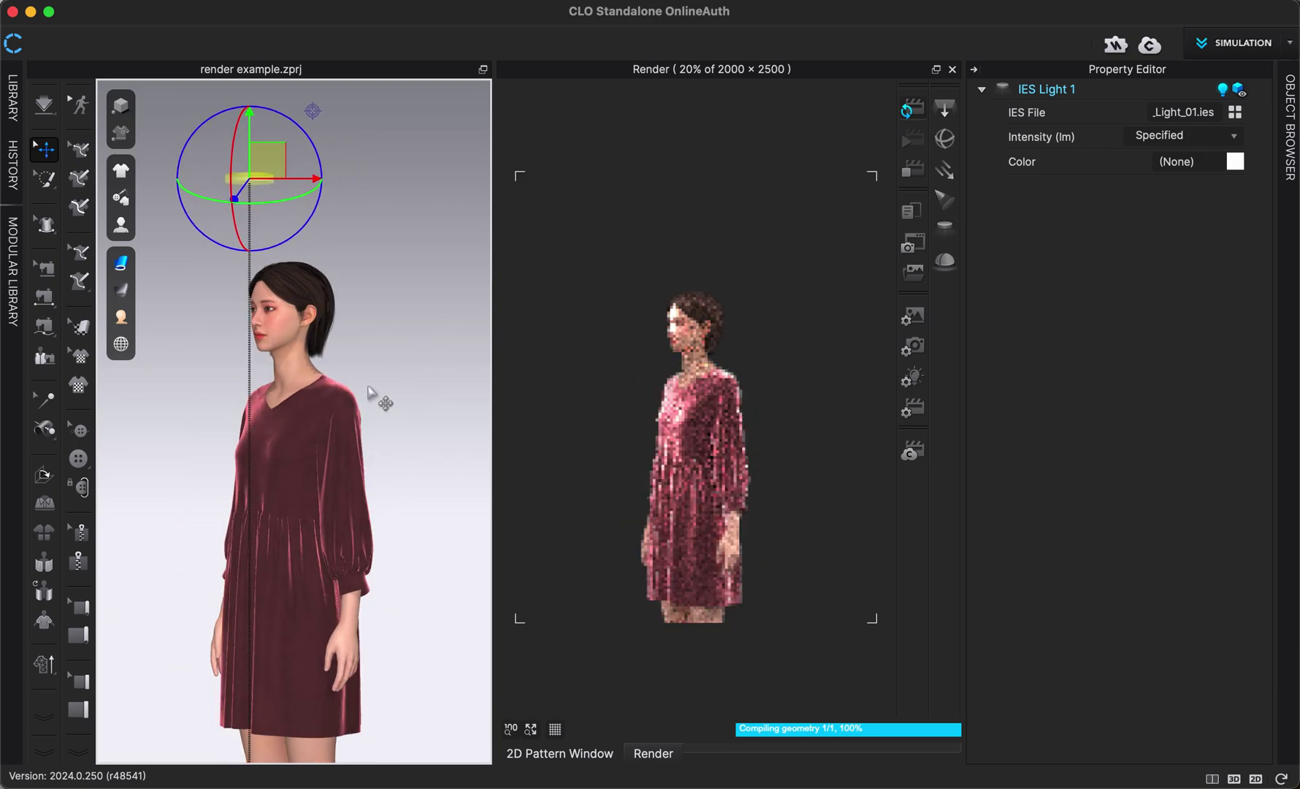
{"action": "key", "text": "2"}
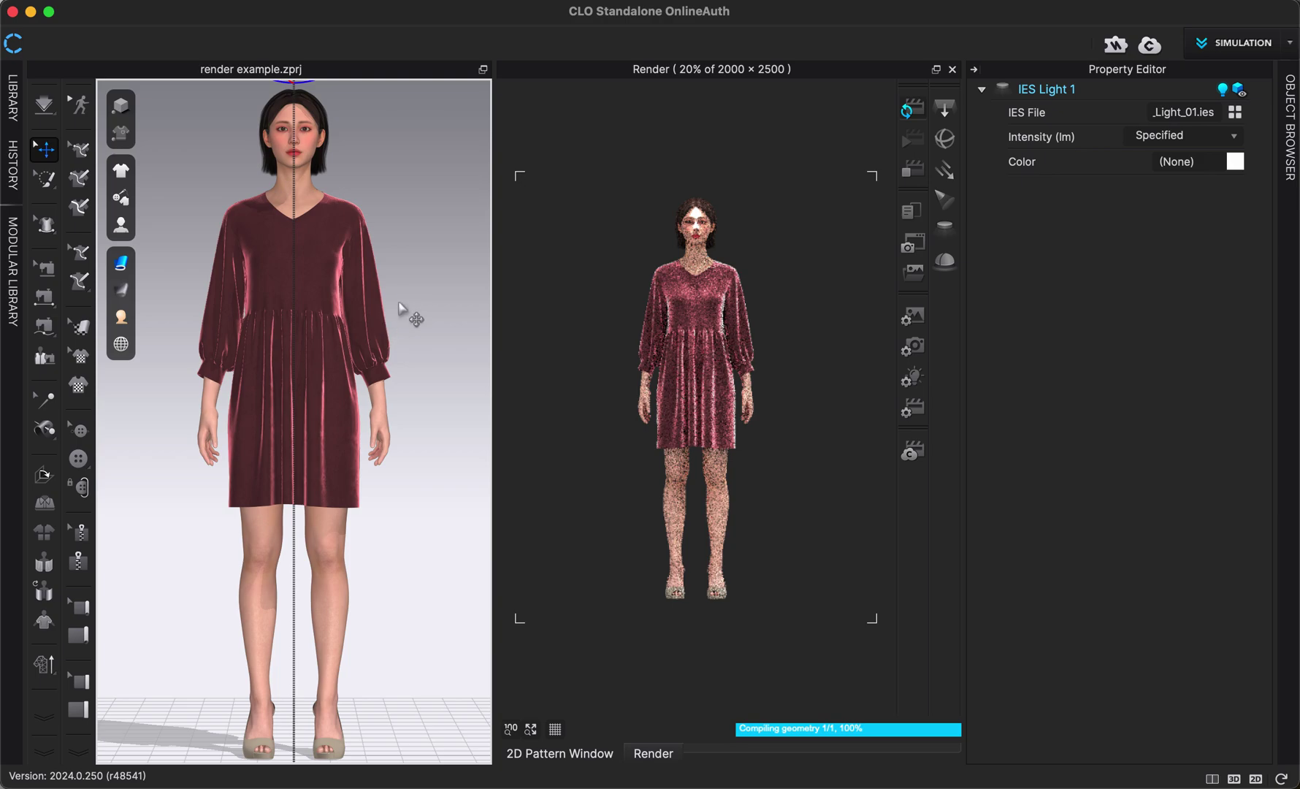
{"action": "scroll", "coordinate": [394, 465], "scroll_direction": "up", "scroll_amount": 2}
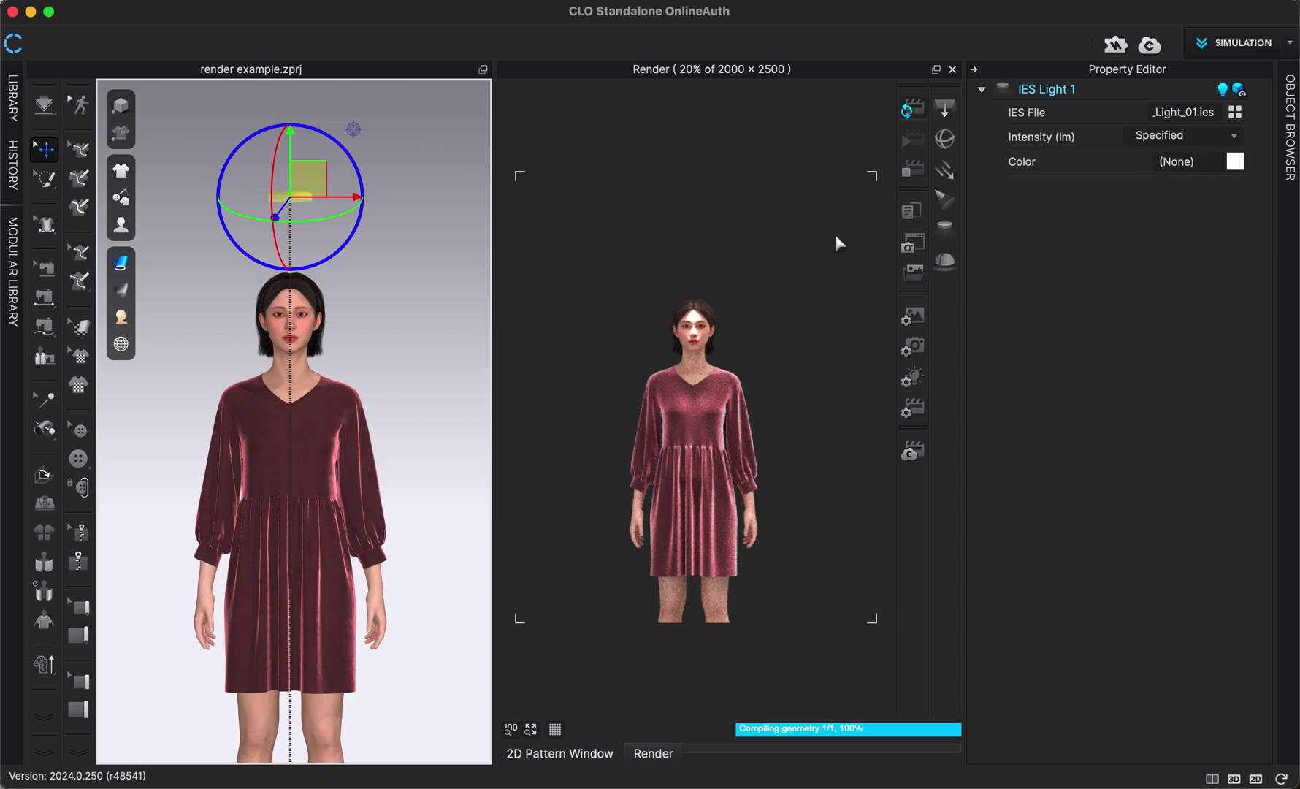
- Try to add another dome light, and deselect the IES light
{"action": "left_click", "coordinate": [946, 261]}
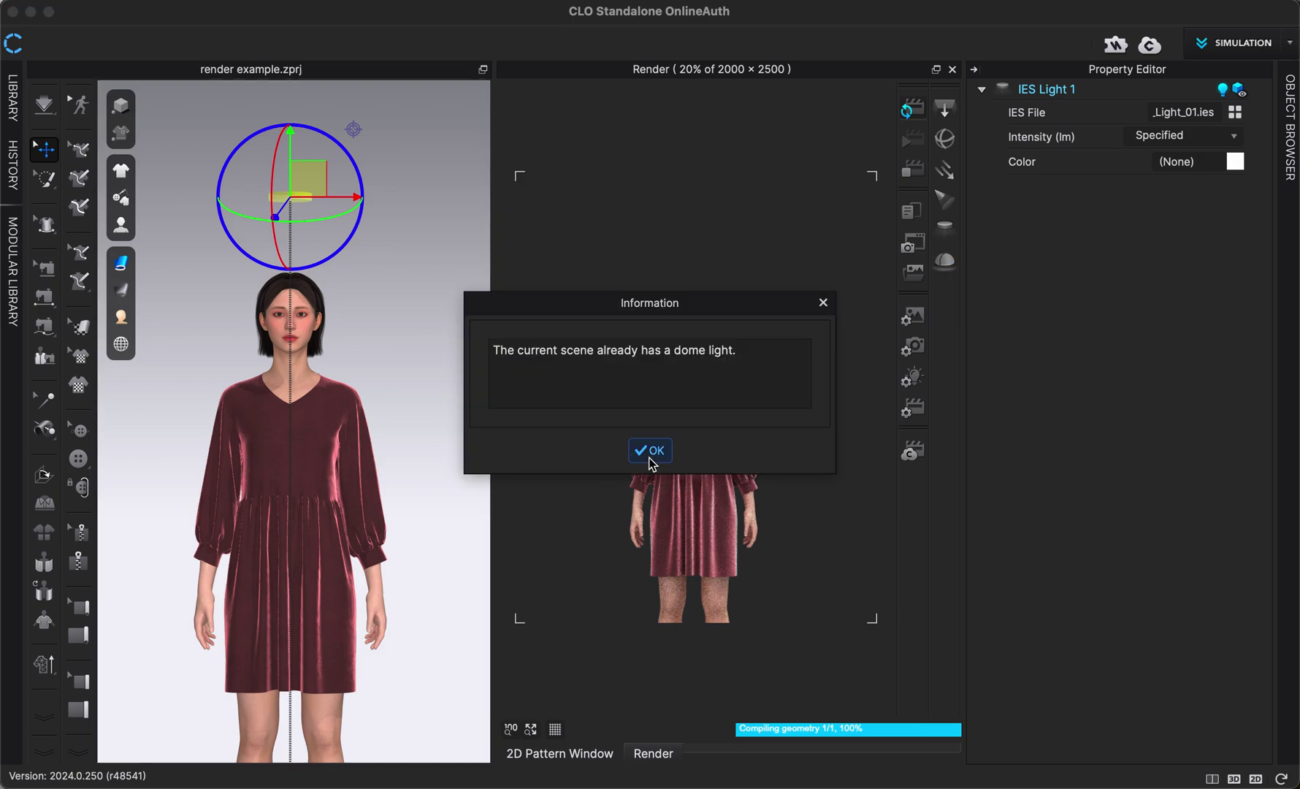
{"action": "left_click", "coordinate": [651, 451]}
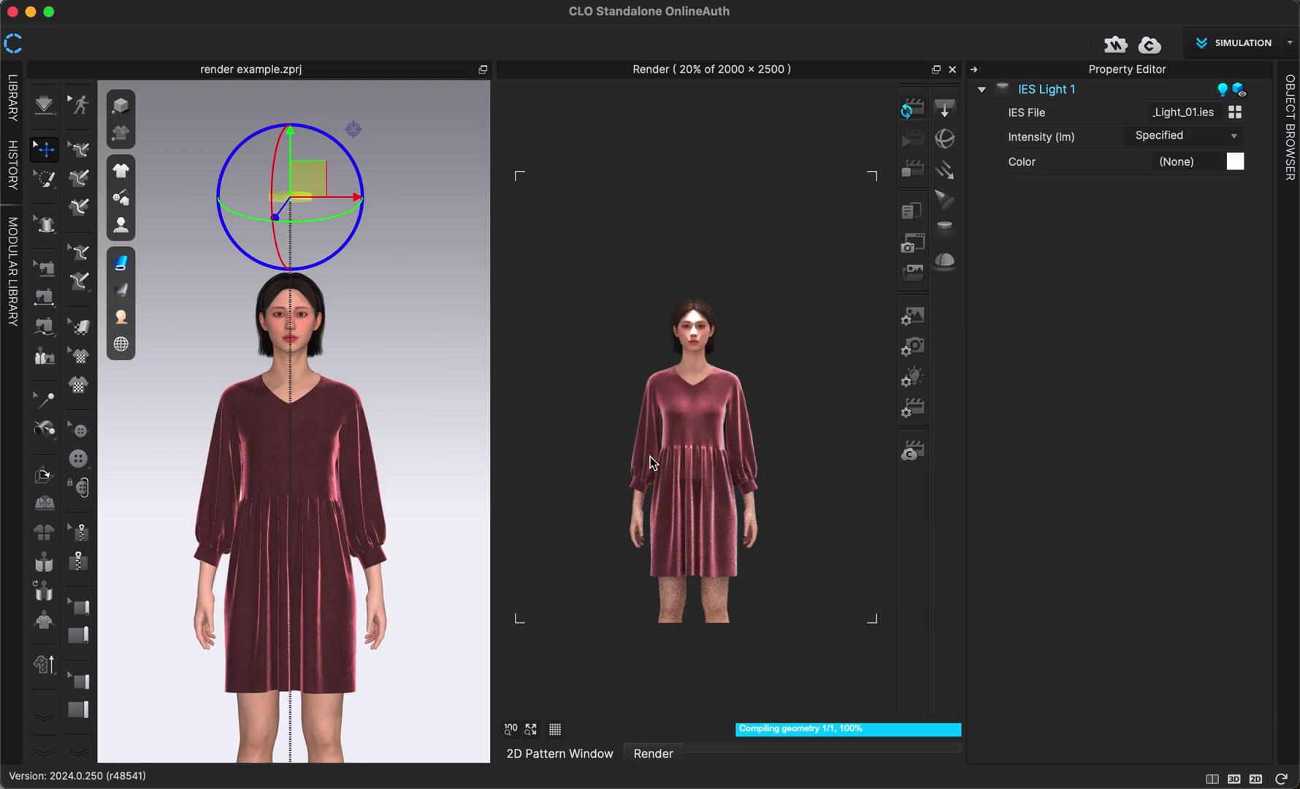
{"action": "left_click", "coordinate": [314, 212]}
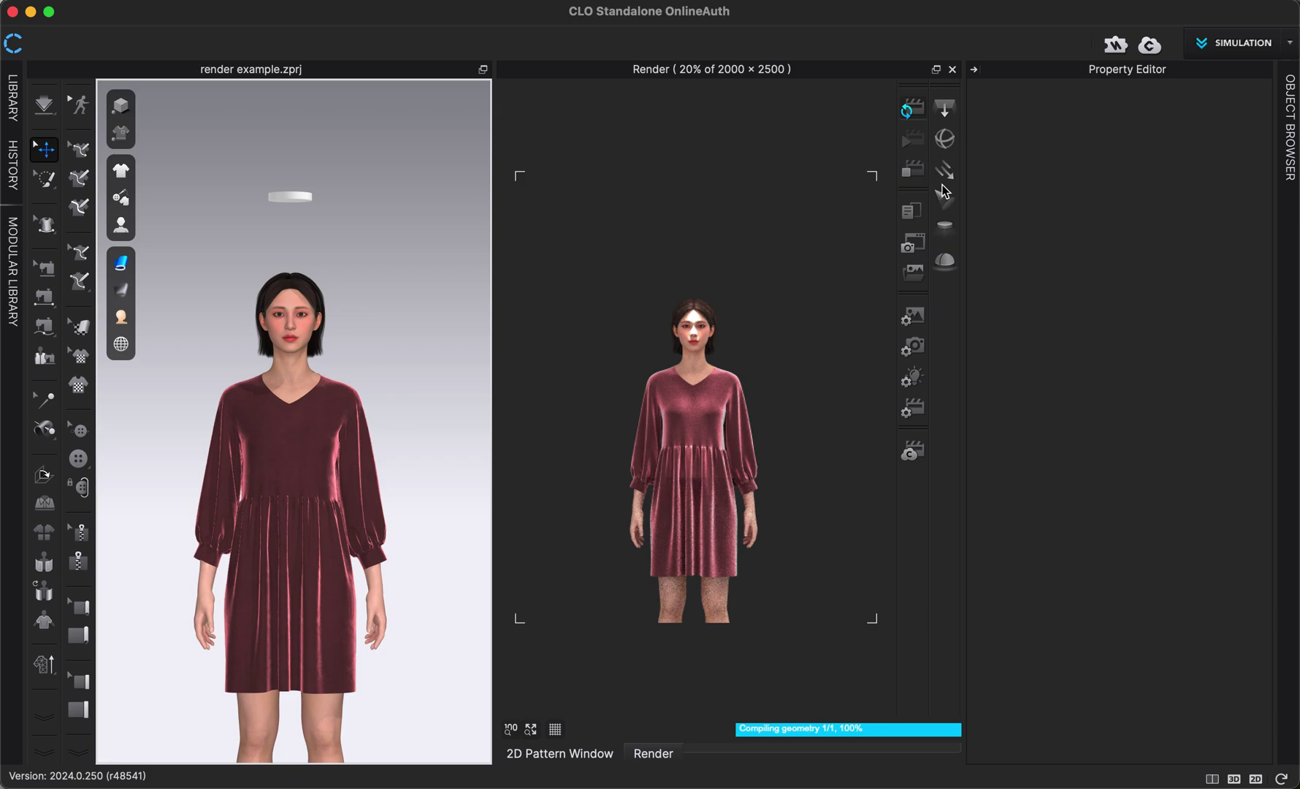
- Switch the dome light off in the light properties to preview the IES light alone, and switch it back on
{"action": "left_click", "coordinate": [919, 383]}
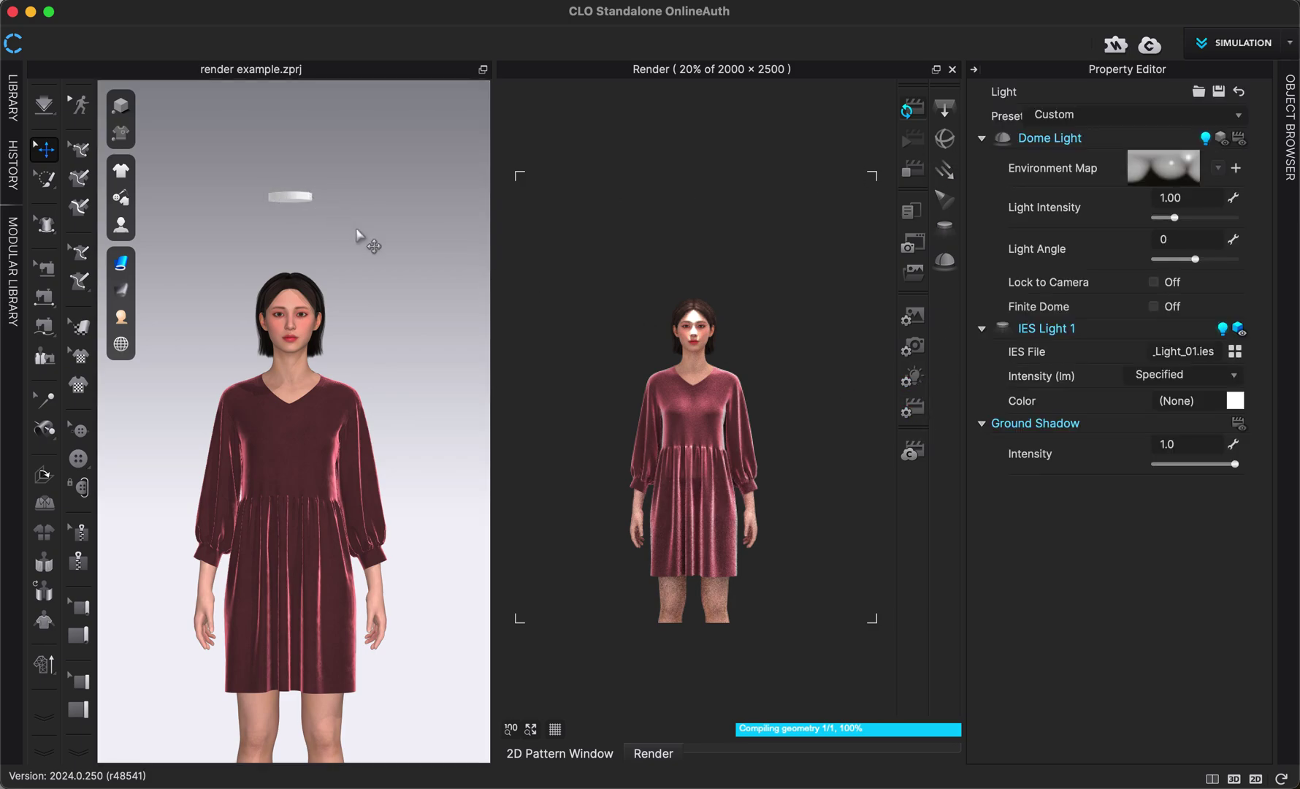
{"action": "left_click", "coordinate": [1207, 139]}
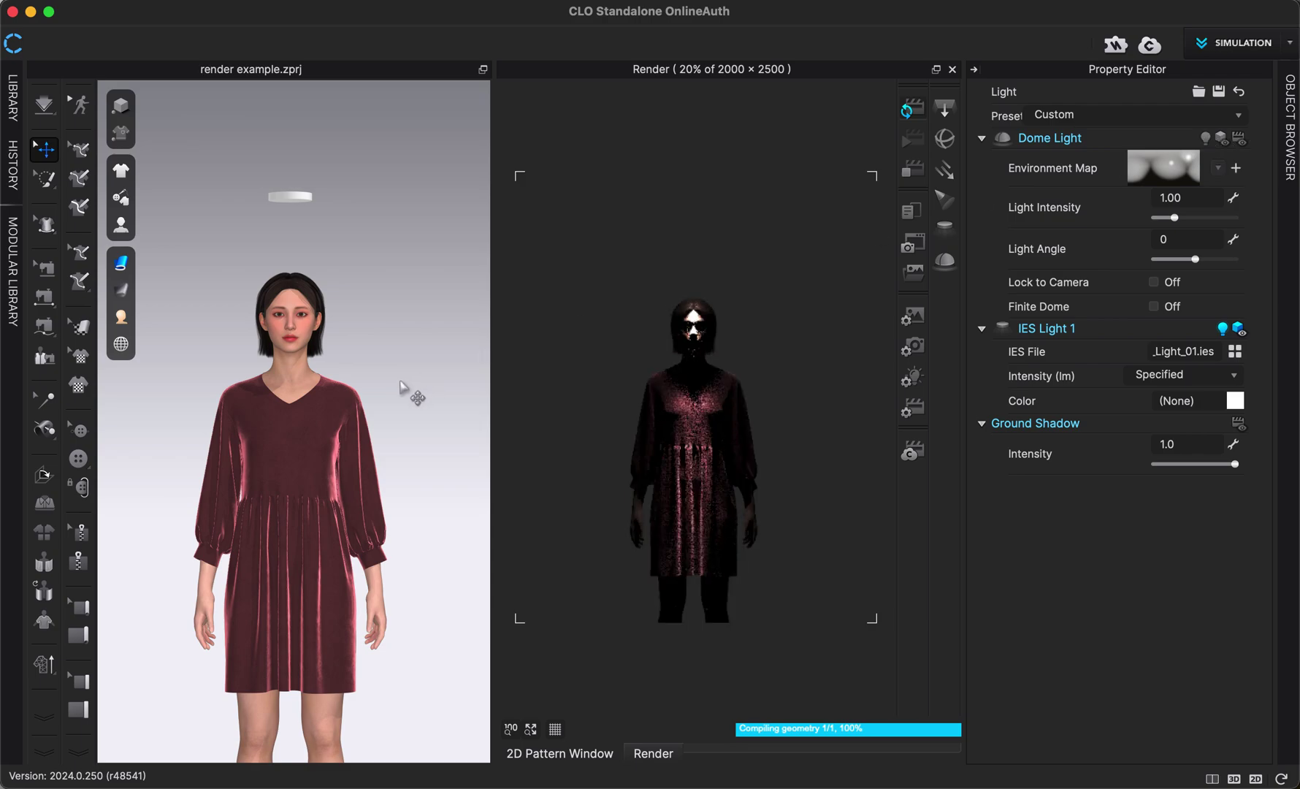
{"action": "left_click", "coordinate": [1207, 139]}
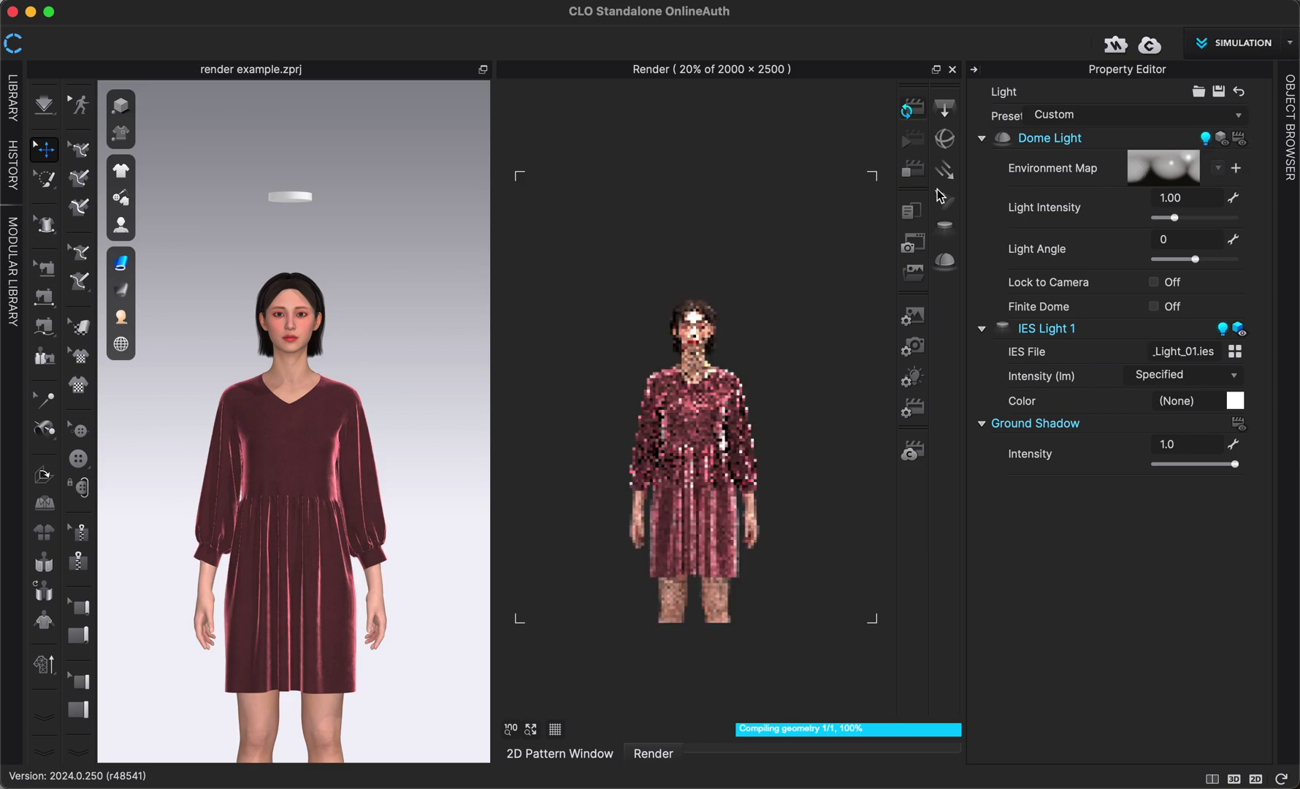
- Add a rectangle light, raise it to the avatar's upper body, angle it diagonally toward the avatar and place it in front
{"action": "scroll", "coordinate": [313, 396], "scroll_direction": "down", "scroll_amount": 2}
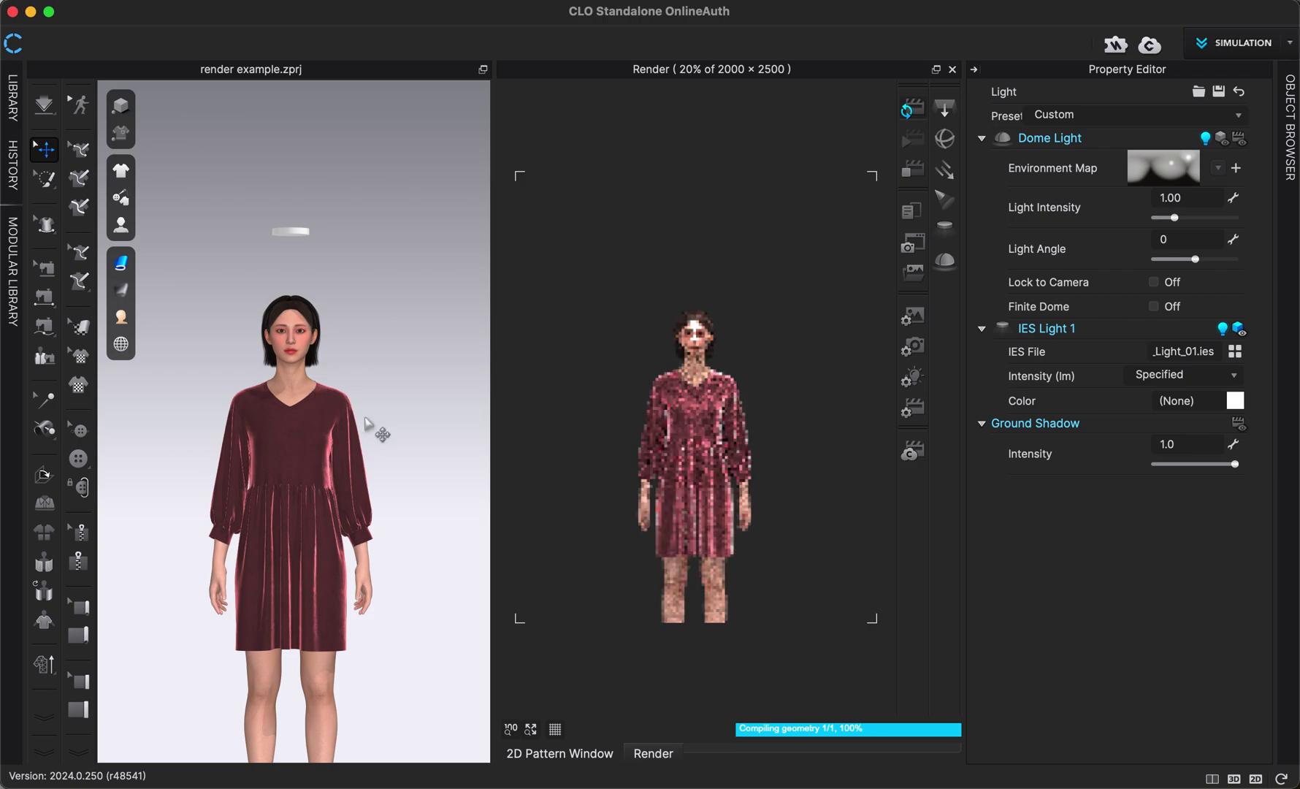
{"action": "middle_click_drag", "start_coordinate": [383, 430], "coordinate": [386, 301]}
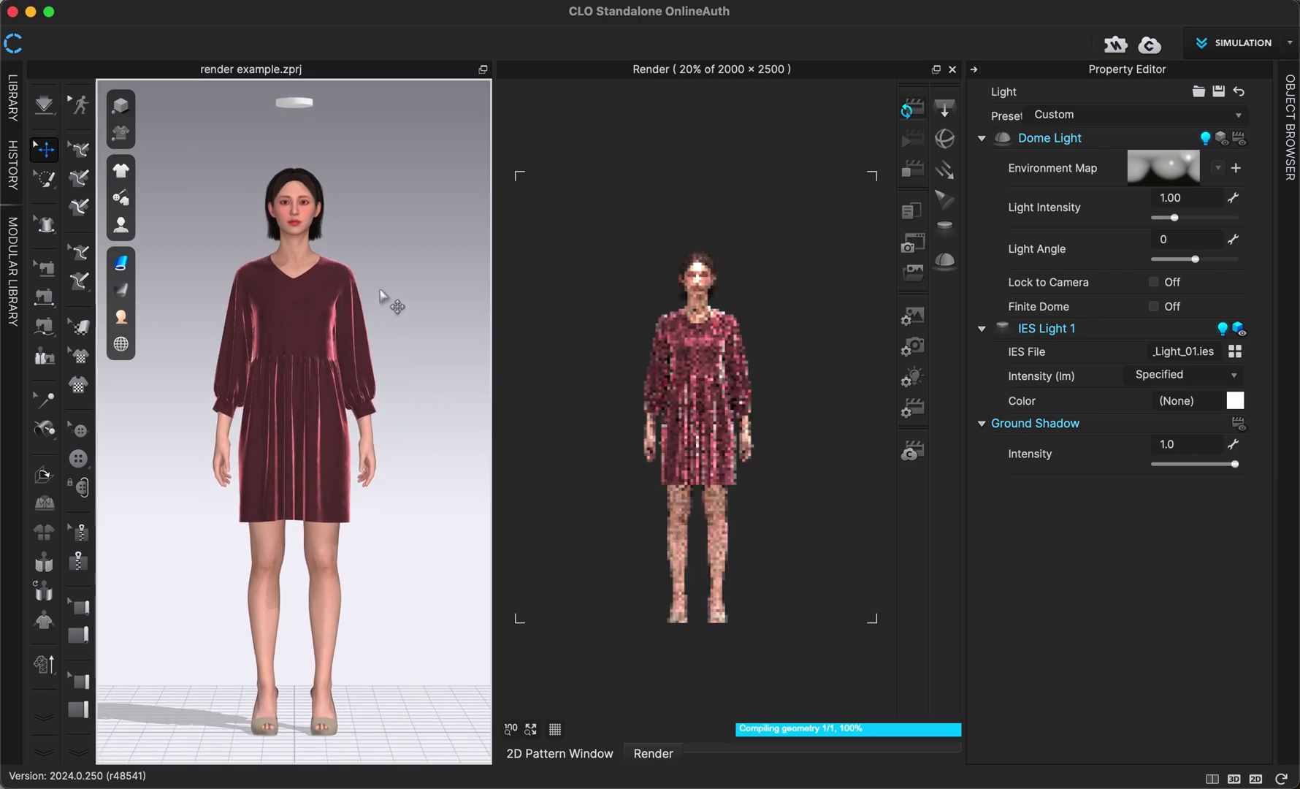
{"action": "left_click", "coordinate": [944, 108]}
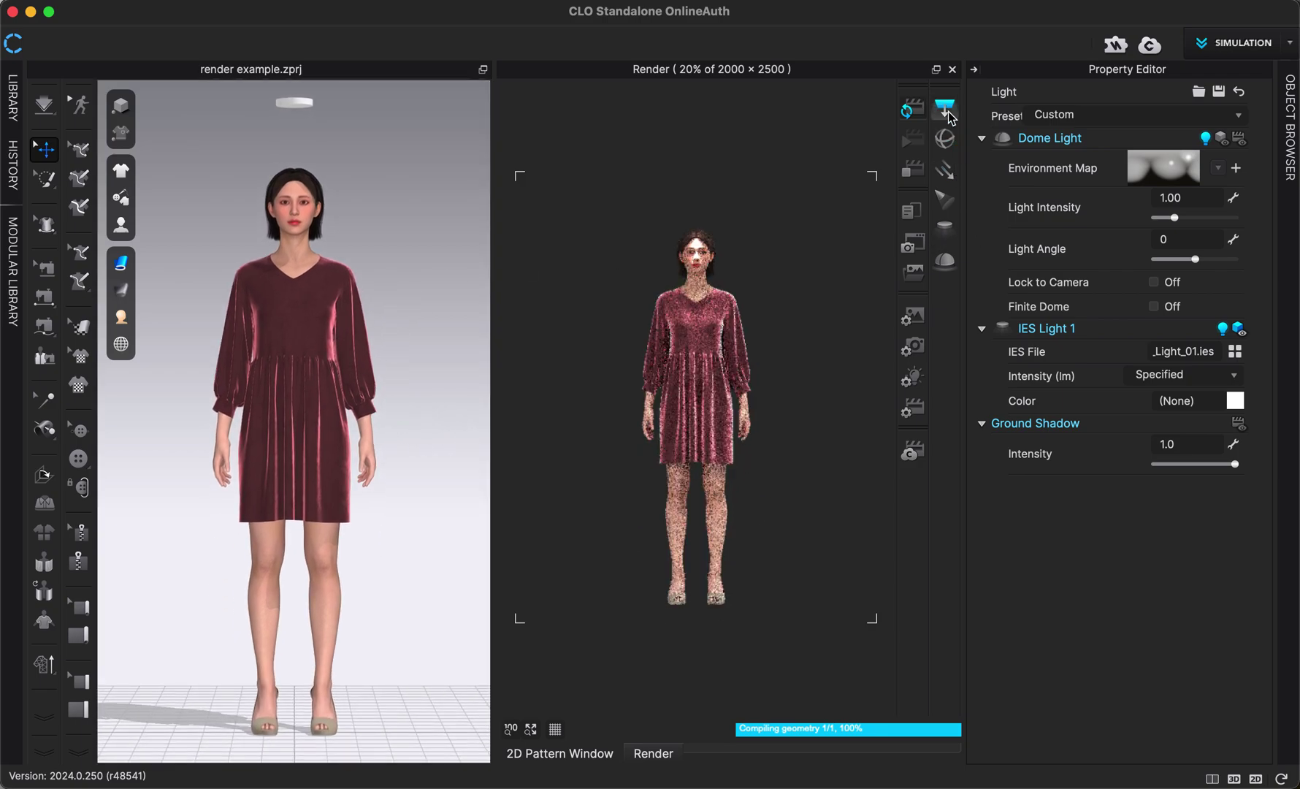
{"action": "left_click_drag", "start_coordinate": [297, 694], "coordinate": [429, 250]}
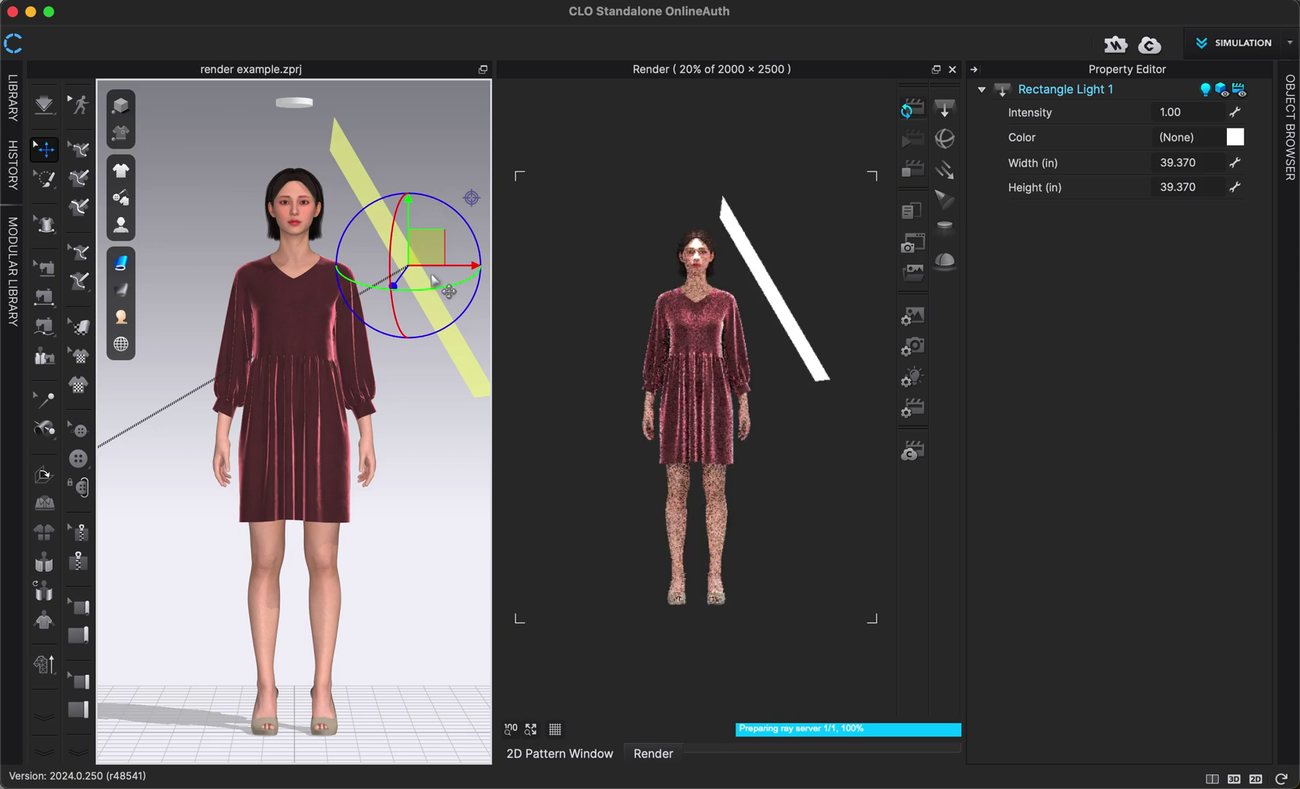
{"action": "left_click_drag", "start_coordinate": [381, 287], "coordinate": [379, 289]}
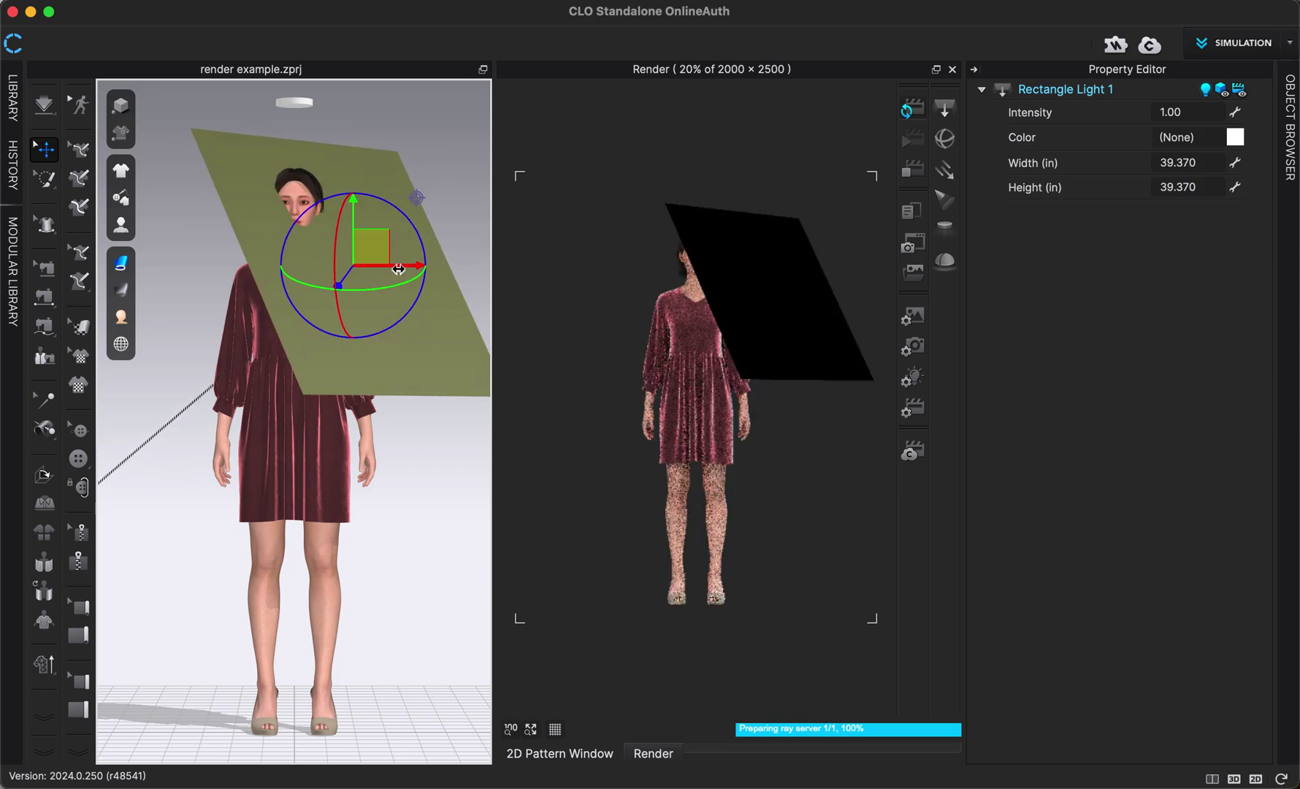
{"action": "left_click_drag", "start_coordinate": [350, 278], "coordinate": [337, 265]}
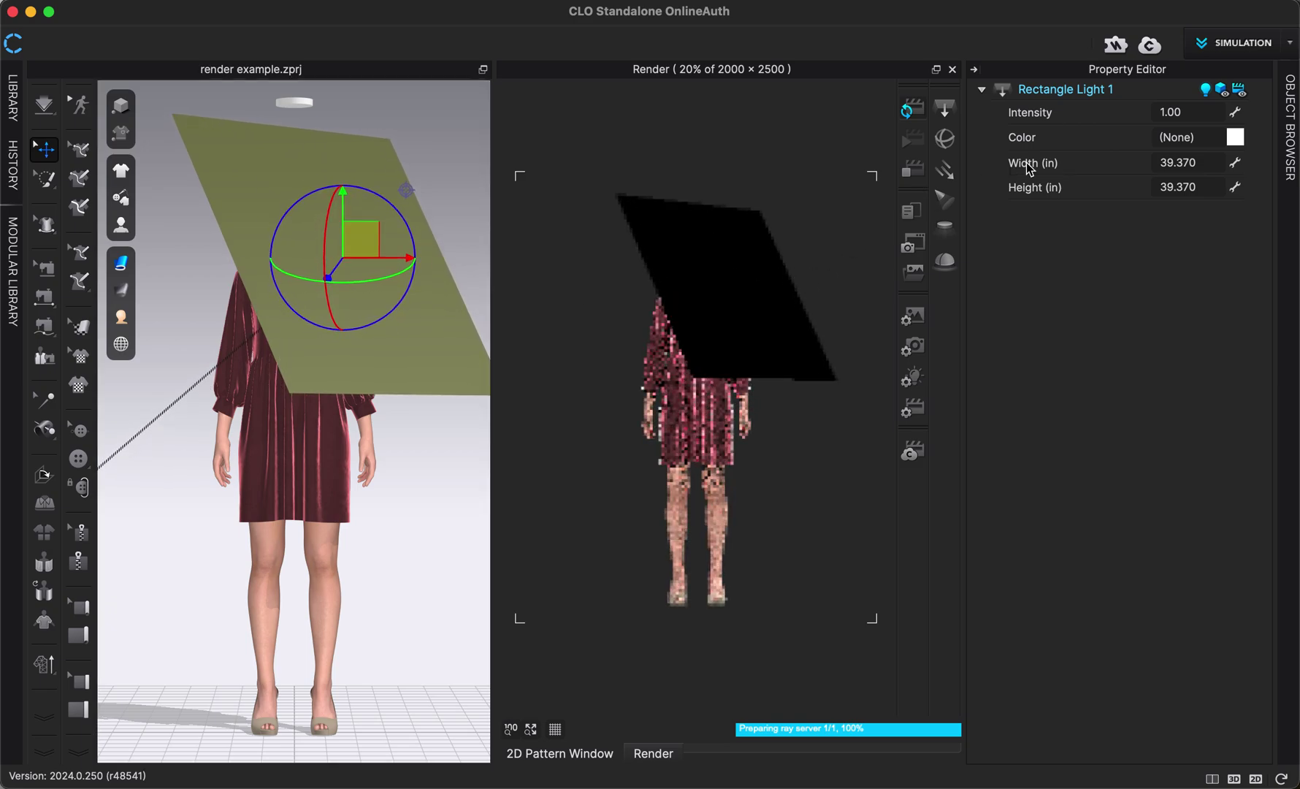
- Hide the rectangle light's shape in both the 3D view and the render while keeping it lit, and deselect it
{"action": "left_click", "coordinate": [1222, 89]}
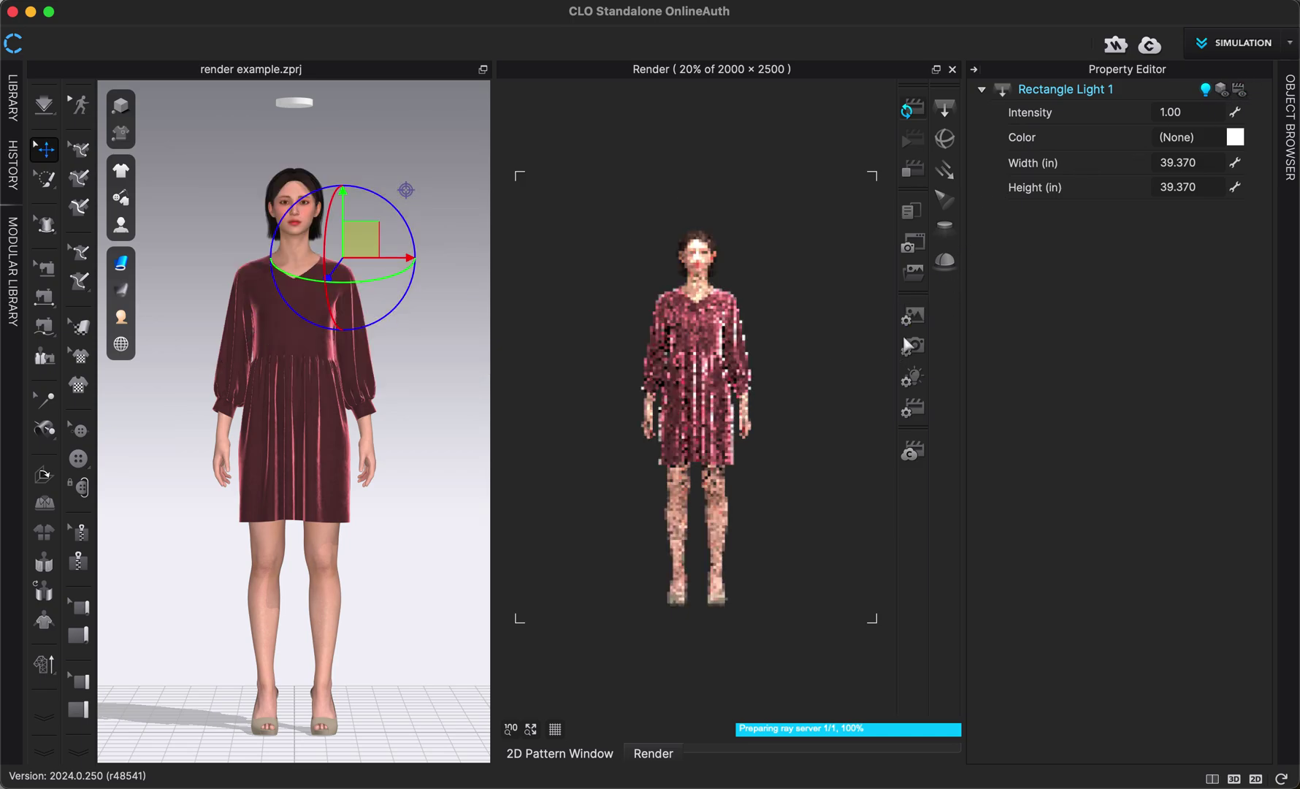
{"action": "left_click", "coordinate": [908, 381]}
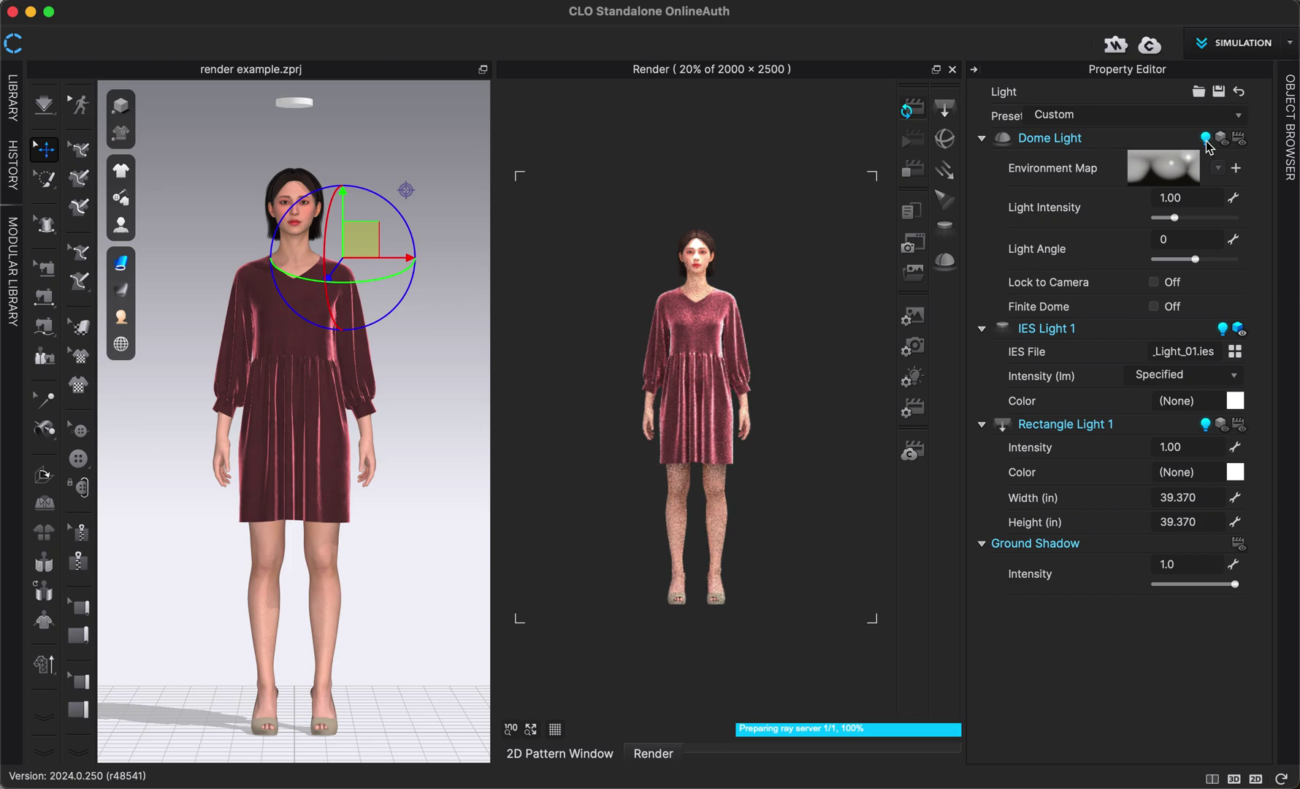
{"action": "left_click", "coordinate": [382, 140]}
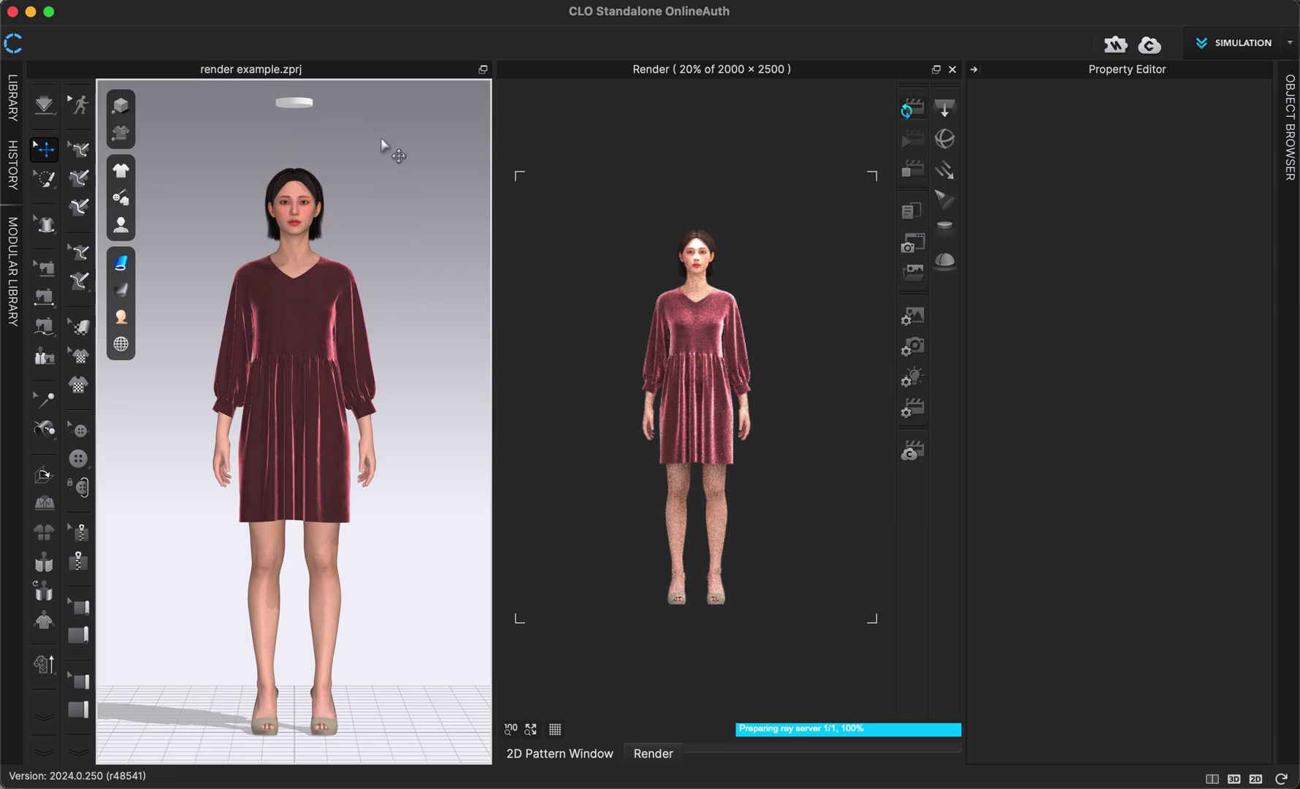
- Turn off the dome light to preview the IES and rectangle lights together, and turn it on again
{"action": "left_click", "coordinate": [917, 388]}
{"action": "left_click", "coordinate": [1206, 139]}
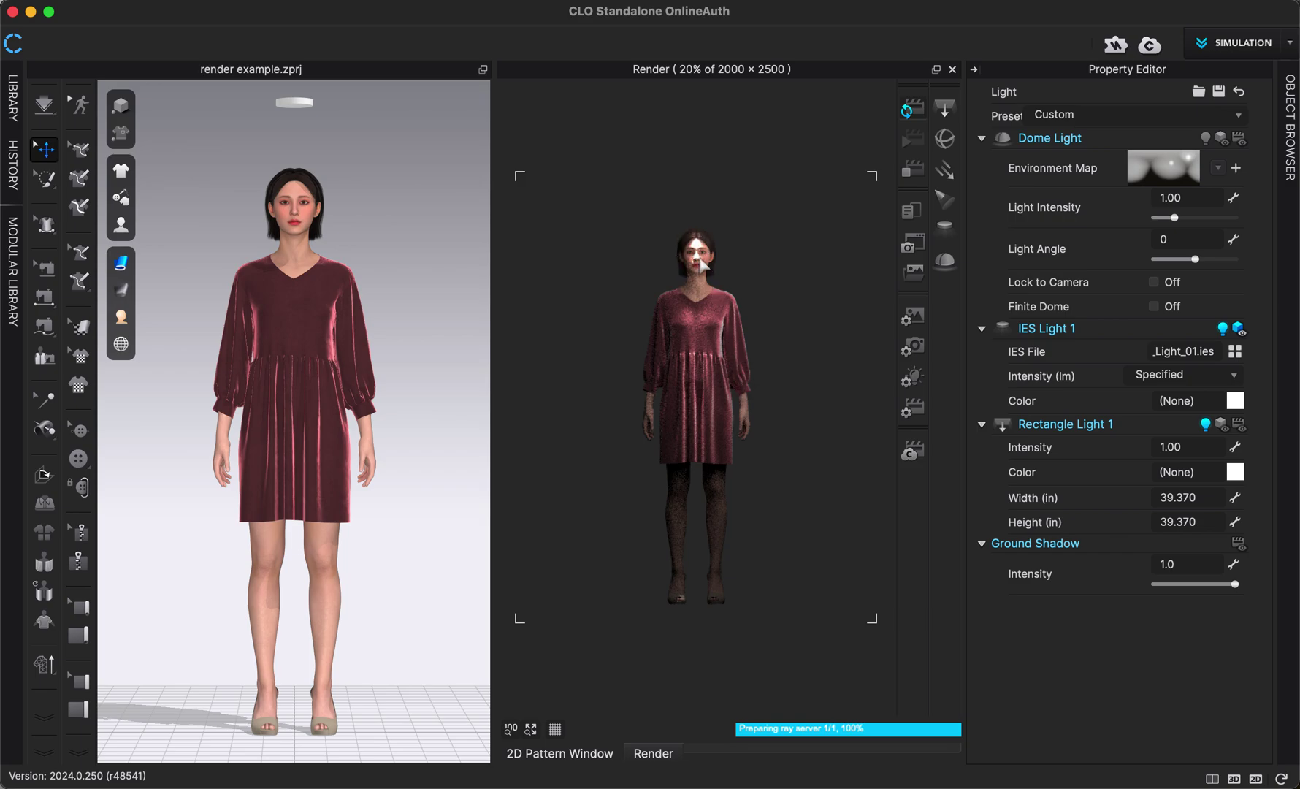
{"action": "left_click", "coordinate": [1206, 138]}
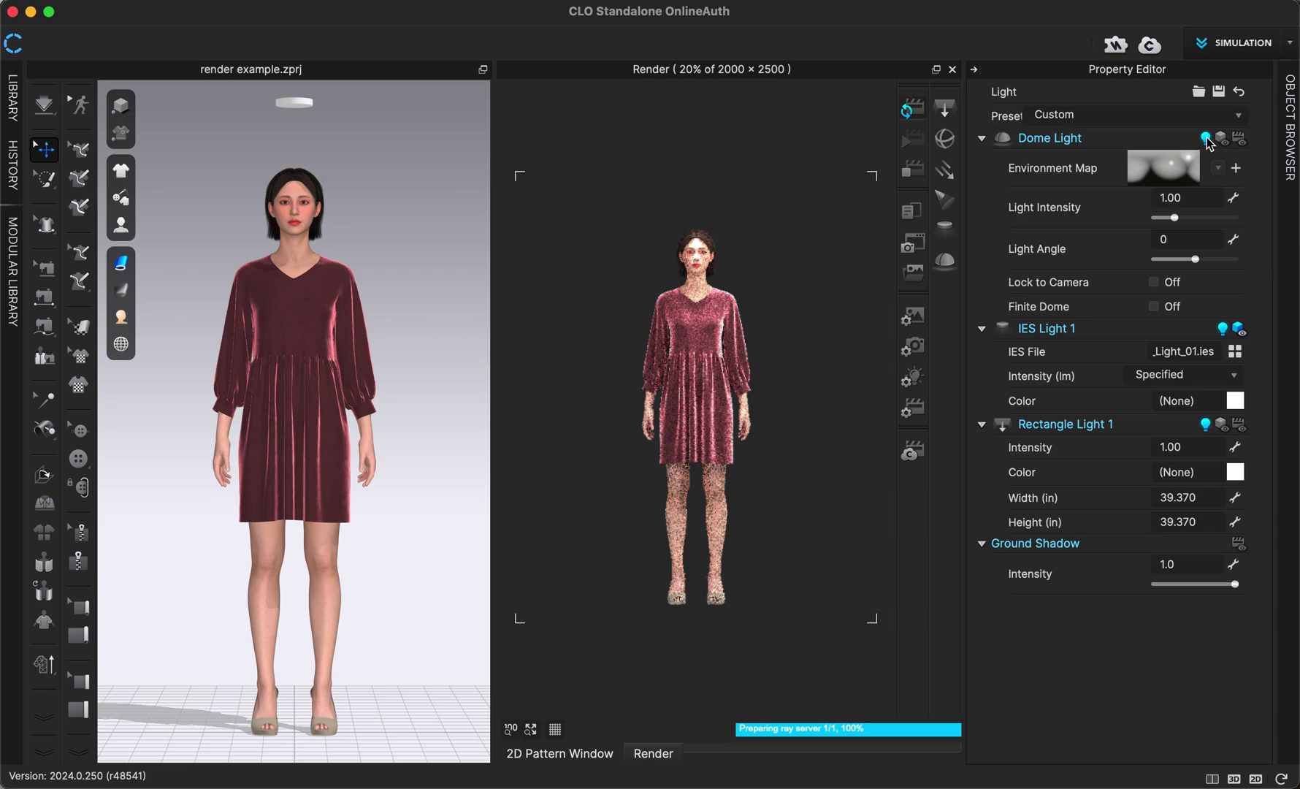